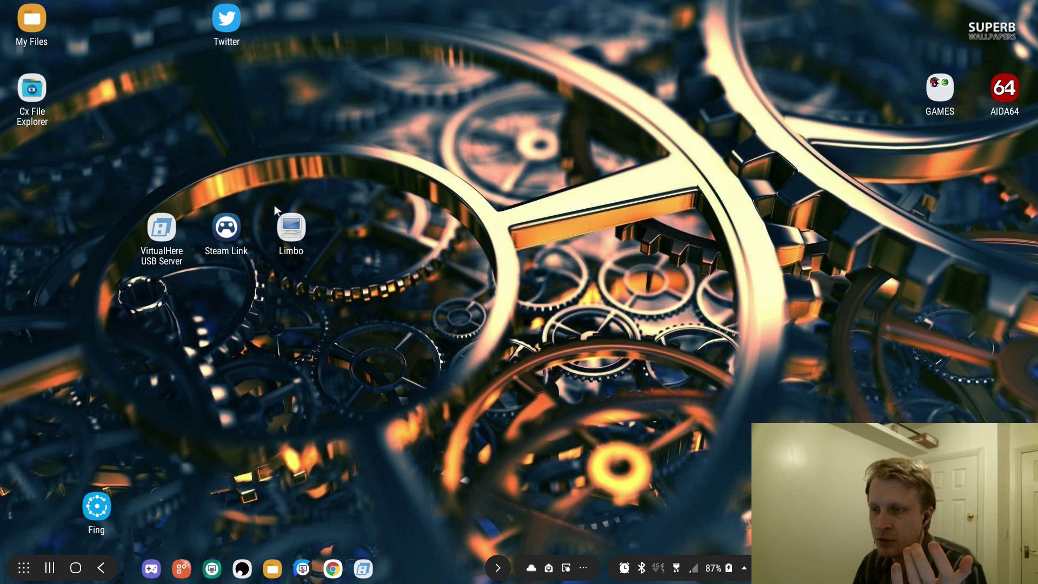
Launch the Play Store from the app launcher and search for 'limbo pc emulator qemu x86'.
{"action": "left_click", "coordinate": [24, 568]}
{"action": "type", "text": "stor"}
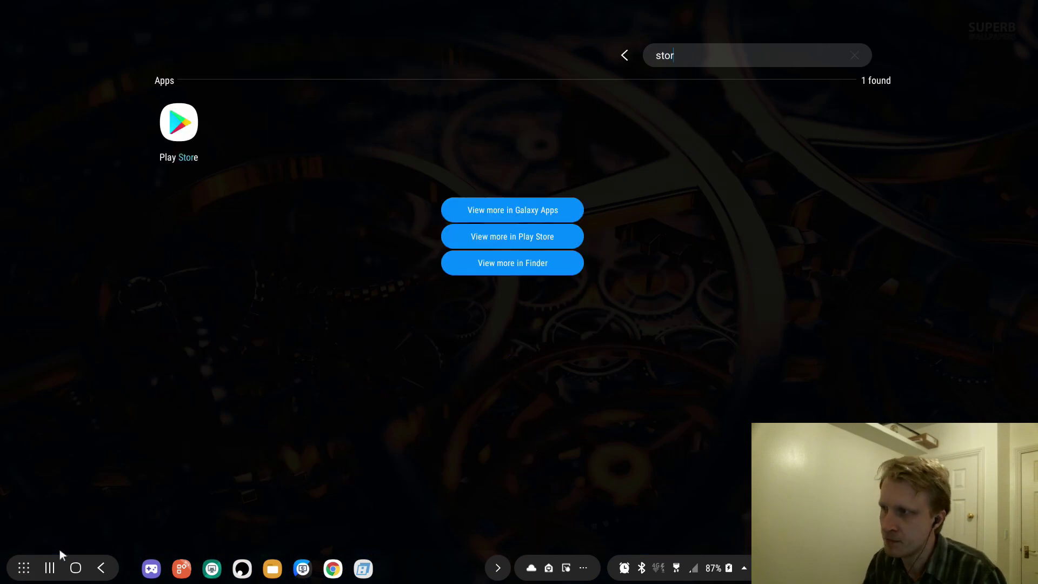
{"action": "left_click", "coordinate": [174, 154]}
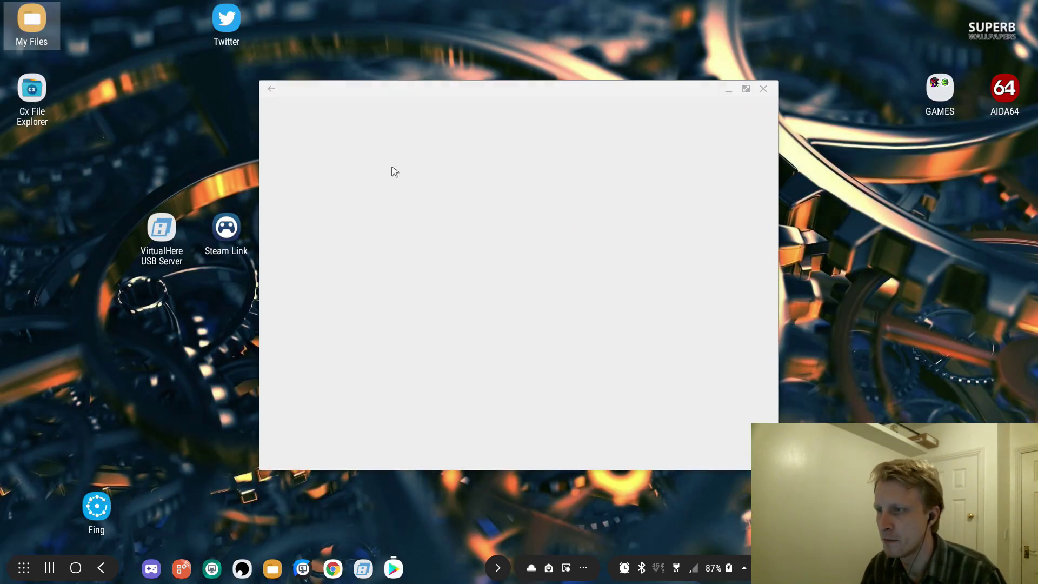
{"action": "left_click", "coordinate": [414, 120]}
{"action": "type", "text": "limbo"}
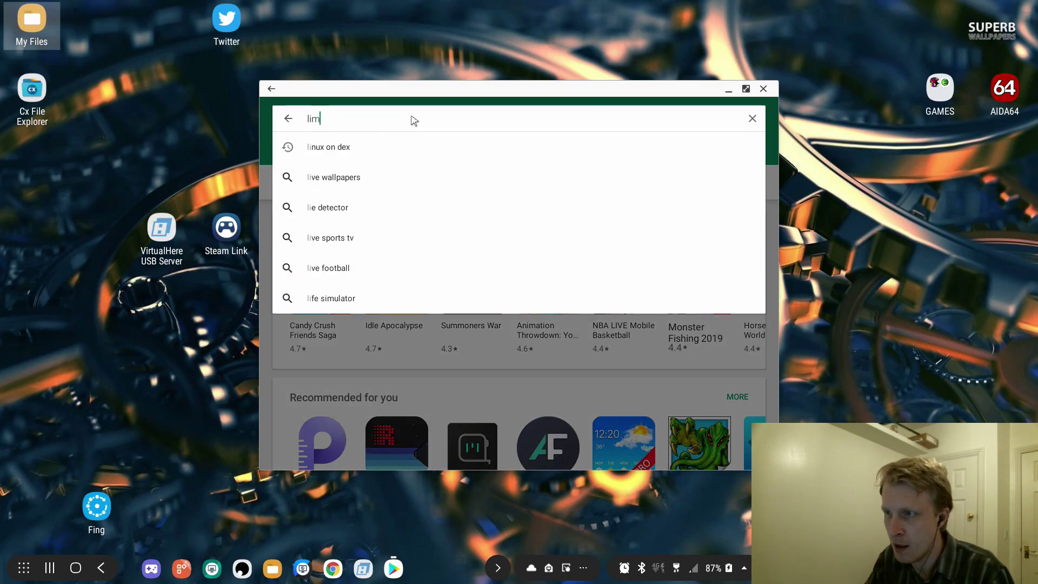
{"action": "left_click", "coordinate": [378, 177]}
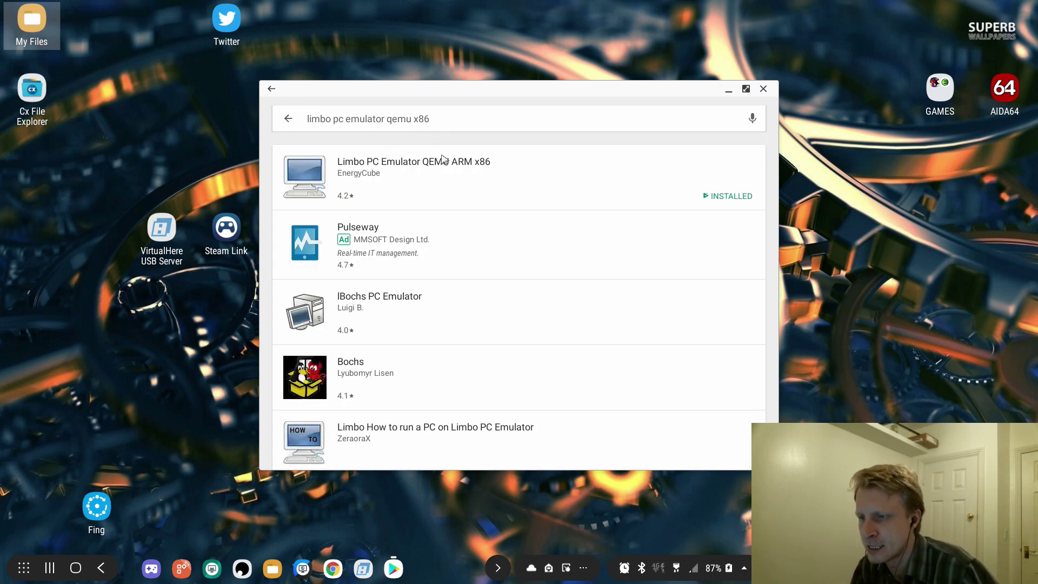
Check the iBochs PC Emulator and Limbo listings from the search results.
{"action": "left_click", "coordinate": [423, 316]}
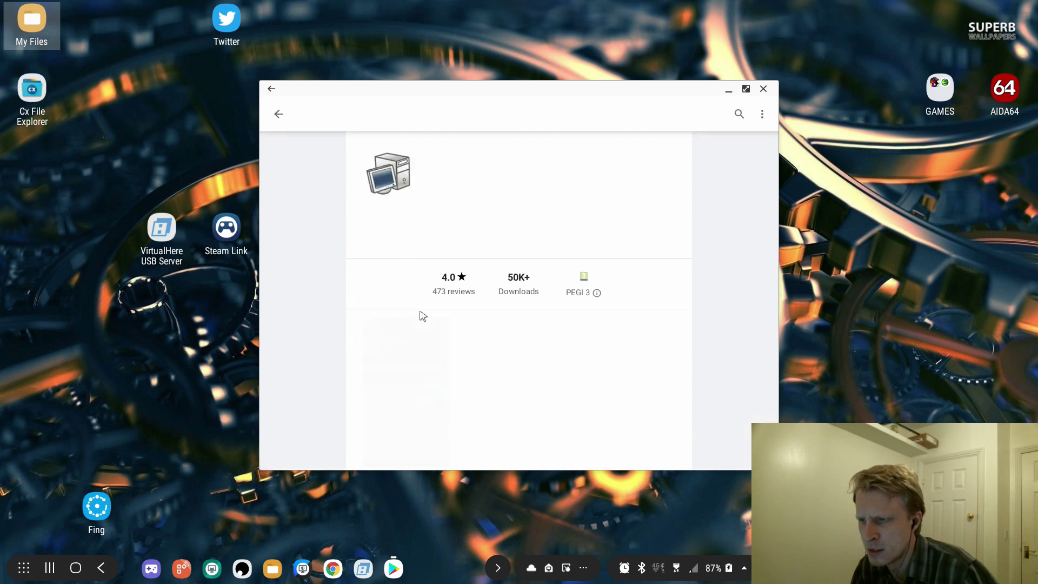
{"action": "scroll", "coordinate": [419, 297], "scroll_direction": "down", "scroll_amount": 5}
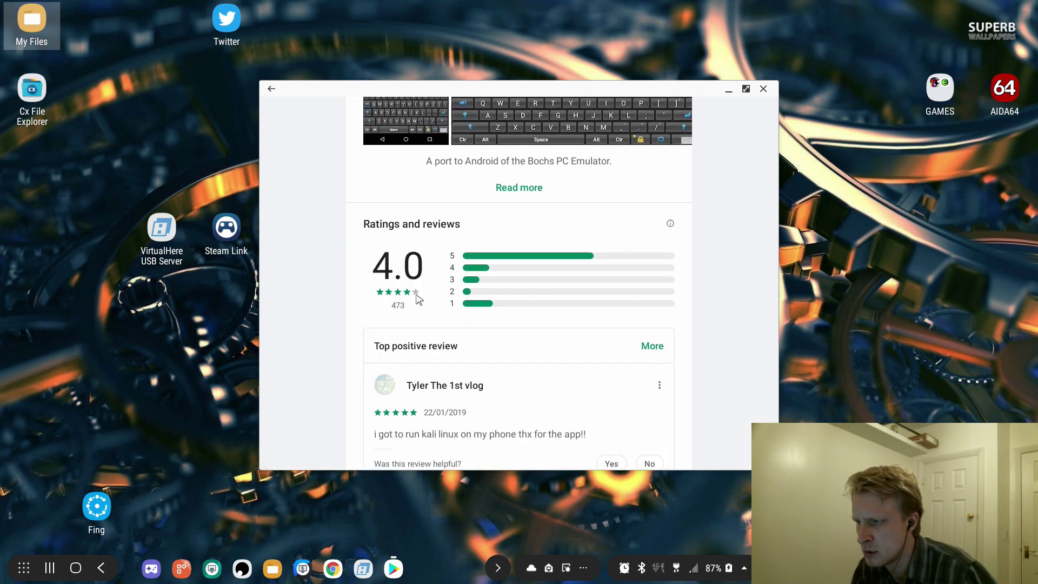
{"action": "scroll", "coordinate": [420, 297], "scroll_direction": "up", "scroll_amount": 5}
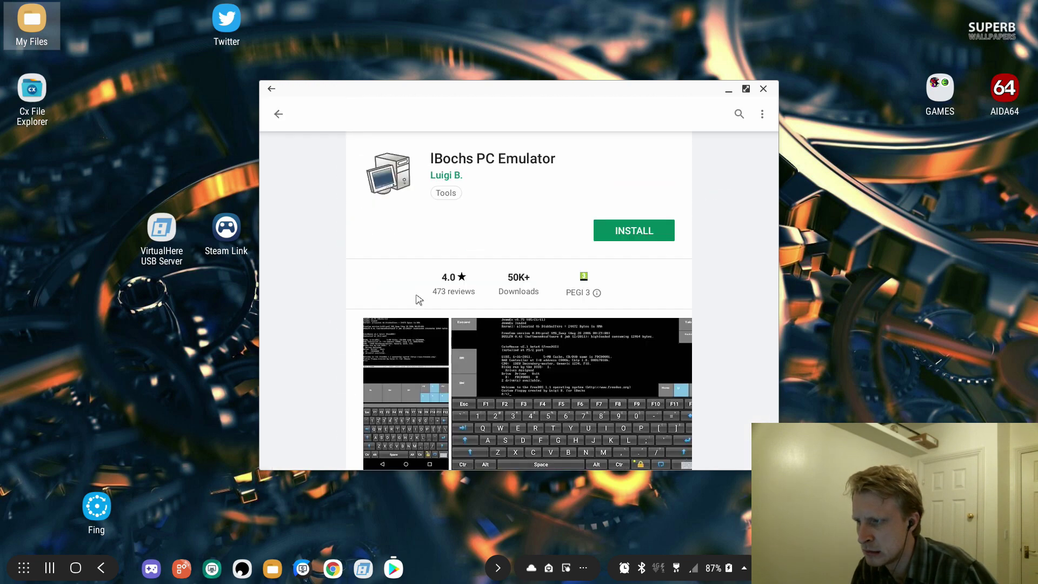
{"action": "left_click", "coordinate": [274, 116]}
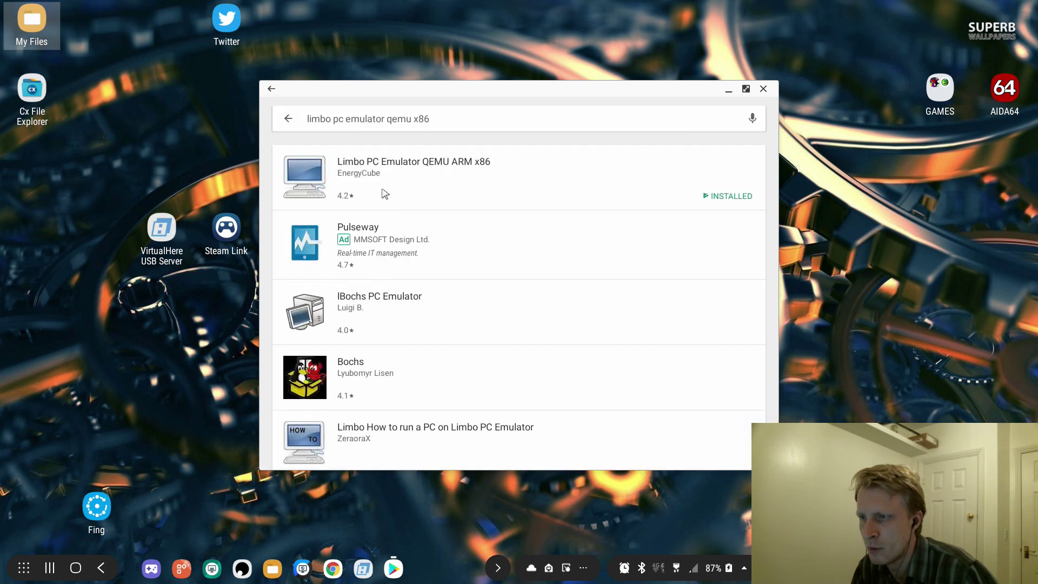
{"action": "left_click", "coordinate": [390, 184]}
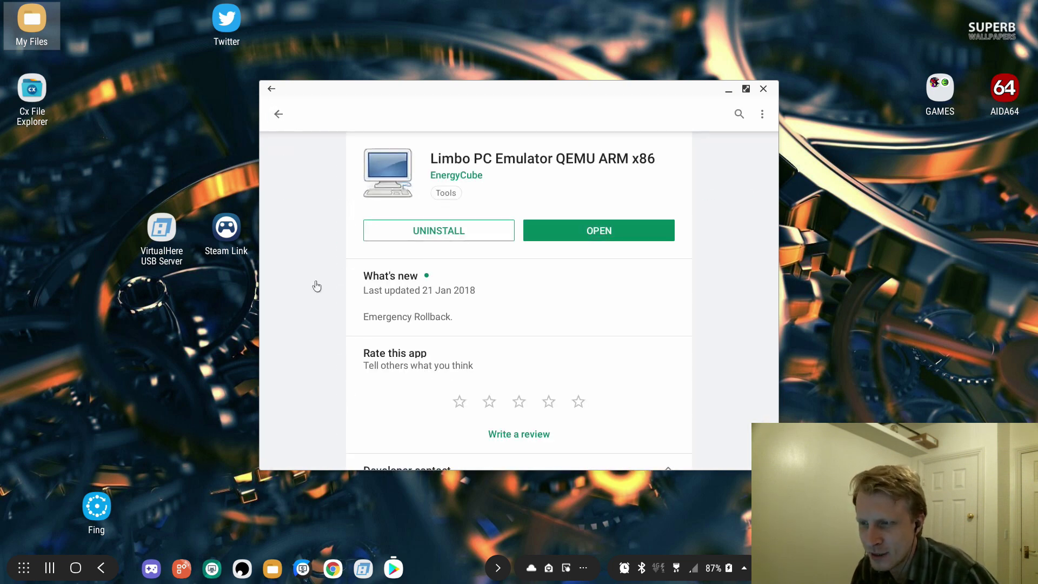
{"action": "right_click", "coordinate": [315, 284]}
{"action": "scroll", "coordinate": [389, 391], "scroll_direction": "down", "scroll_amount": 1}
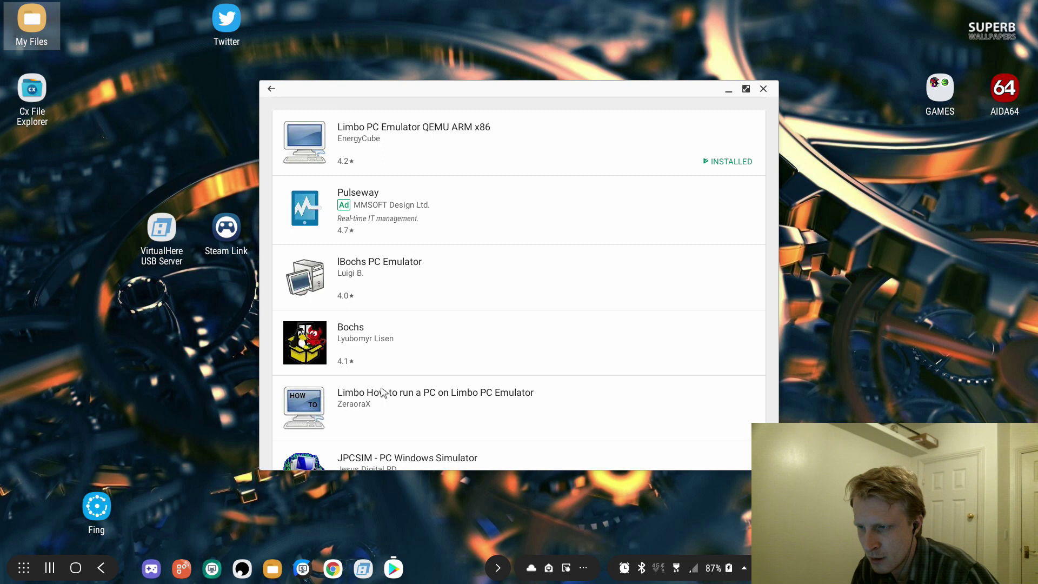
Look at the Limbo how-to guide, then open the installed Limbo PC Emulator page.
{"action": "left_click", "coordinate": [442, 404]}
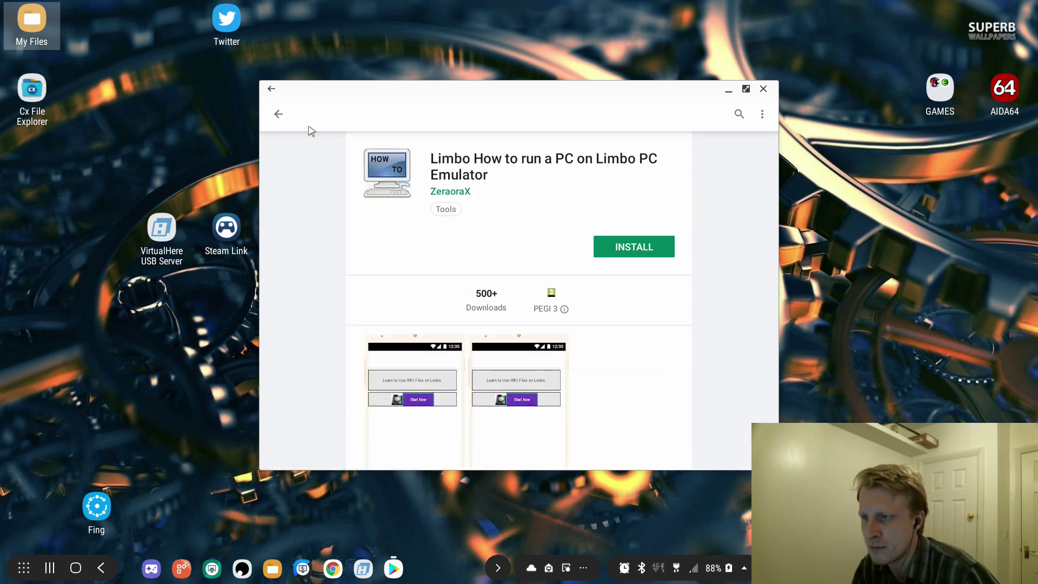
{"action": "left_click", "coordinate": [275, 119]}
{"action": "scroll", "coordinate": [358, 316], "scroll_direction": "down", "scroll_amount": 5}
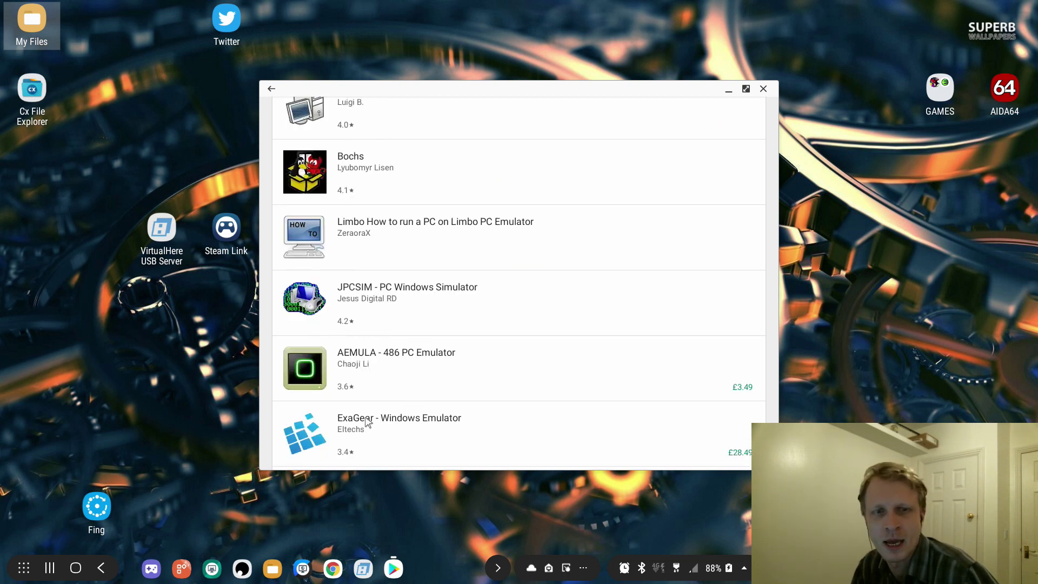
{"action": "scroll", "coordinate": [366, 422], "scroll_direction": "down", "scroll_amount": 6}
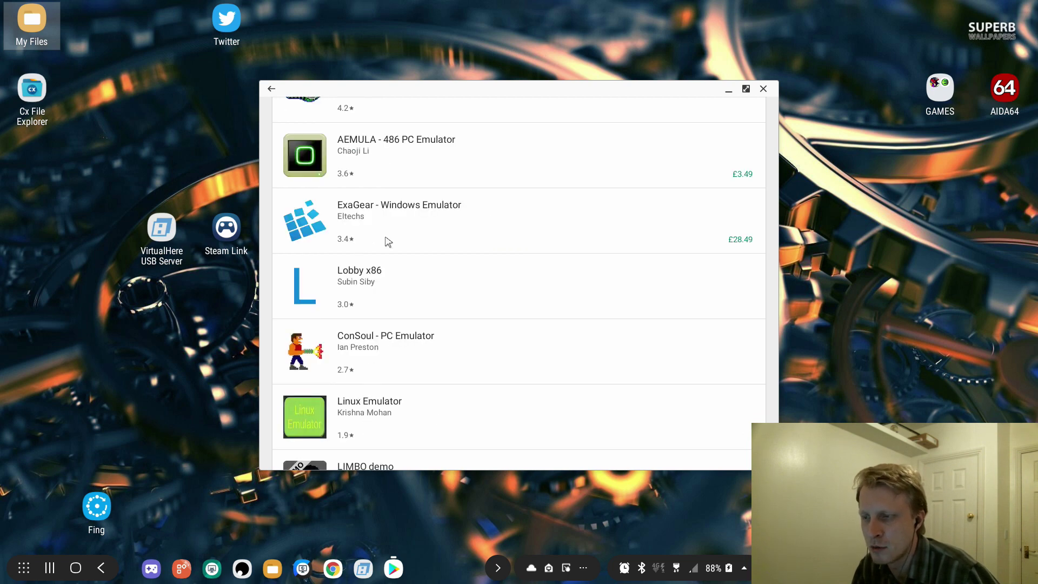
{"action": "scroll", "coordinate": [387, 242], "scroll_direction": "up", "scroll_amount": 10}
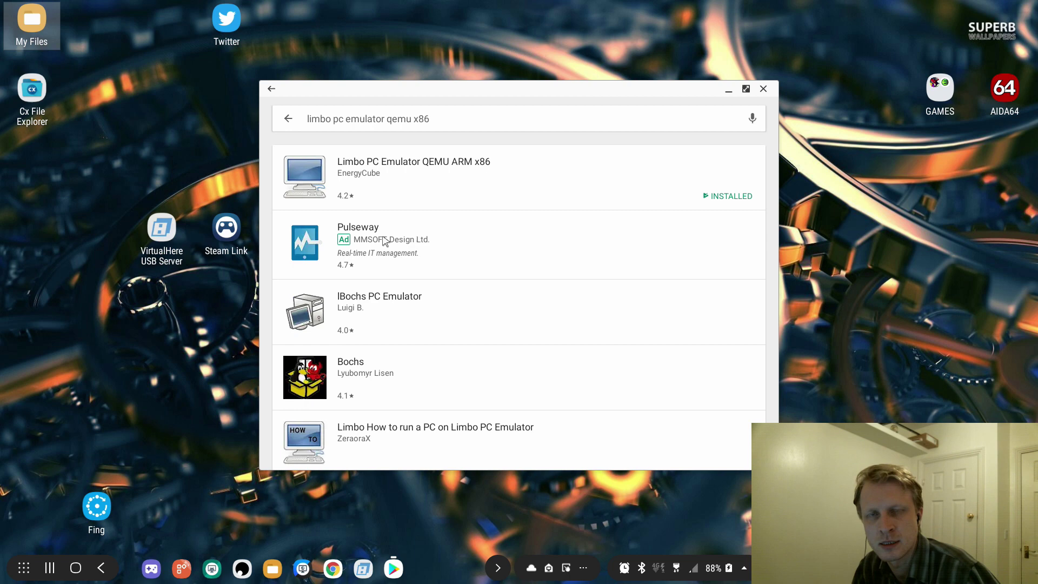
{"action": "left_click", "coordinate": [403, 185]}
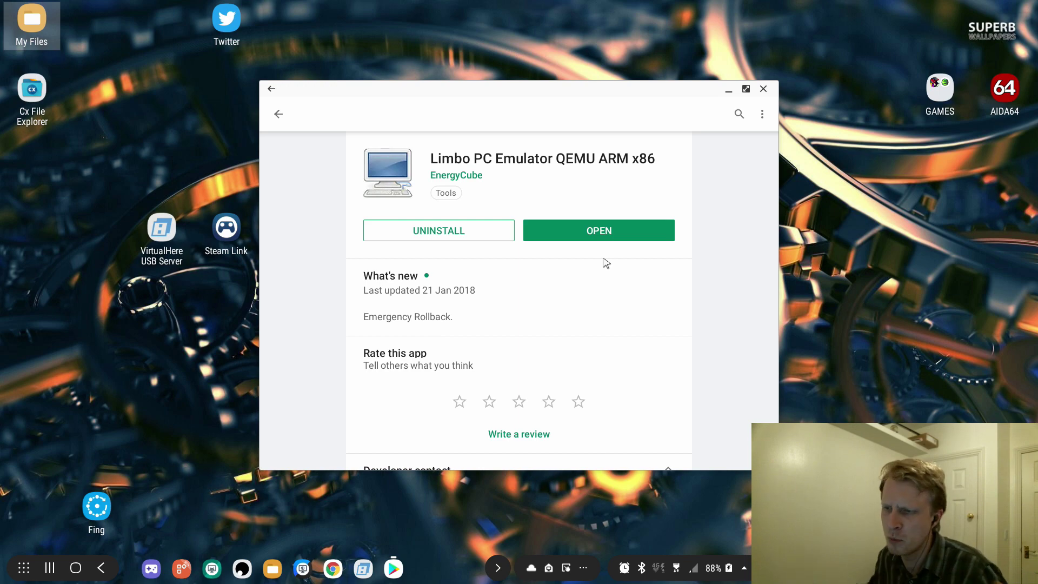
{"action": "scroll", "coordinate": [603, 276], "scroll_direction": "down", "scroll_amount": 10}
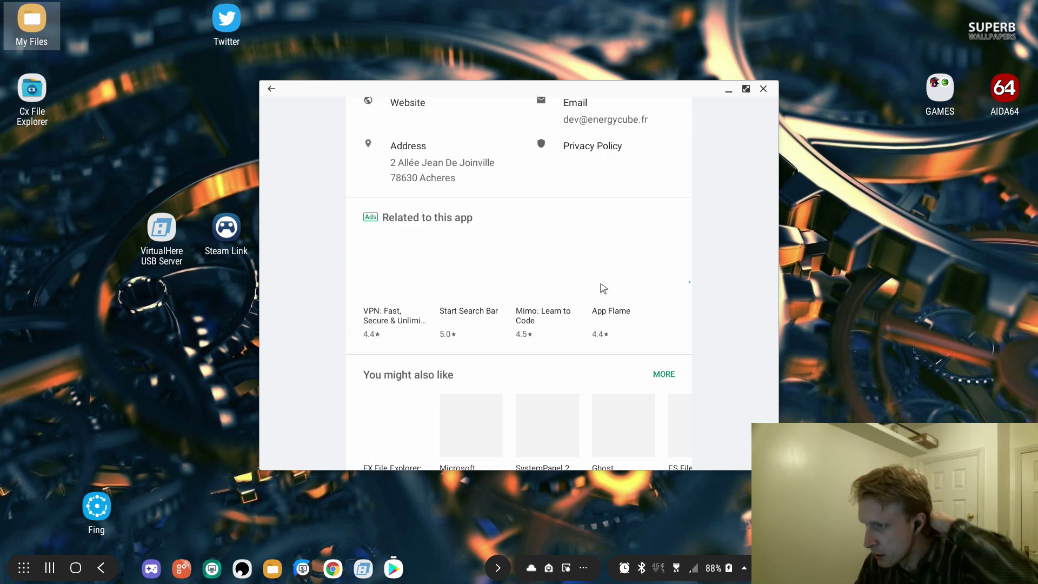
{"action": "scroll", "coordinate": [598, 217], "scroll_direction": "up", "scroll_amount": 10}
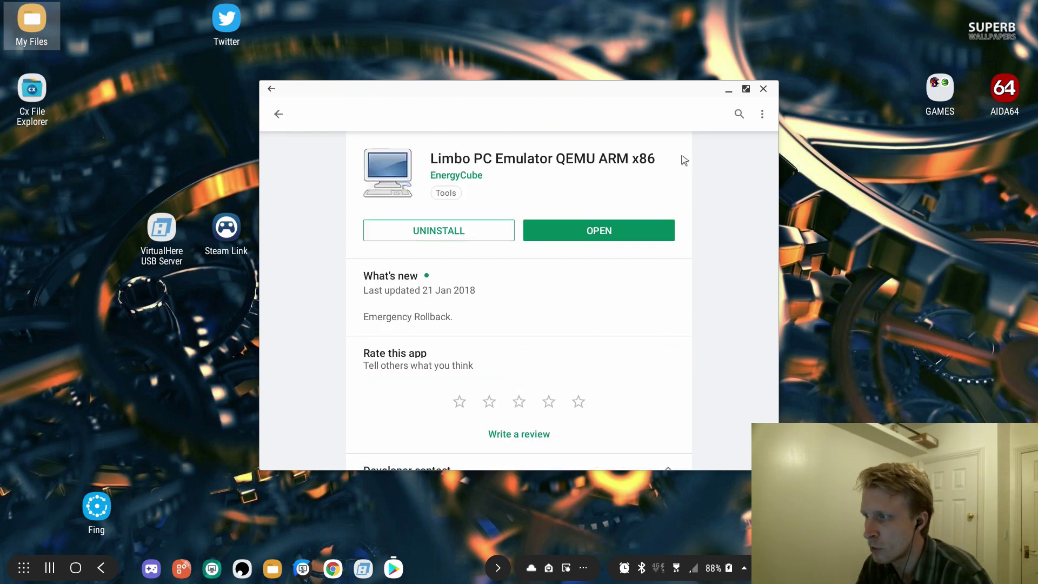
Close the Play Store, launch Limbo and size its window near the screen centre.
{"action": "left_click", "coordinate": [763, 88]}
{"action": "double_click", "coordinate": [292, 241]}
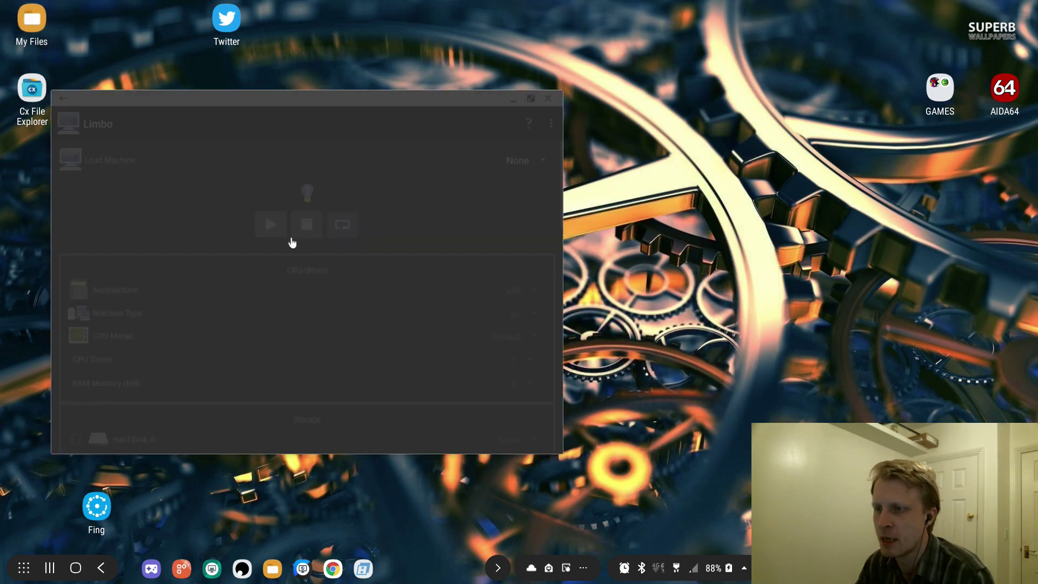
{"action": "left_click_drag", "start_coordinate": [338, 96], "coordinate": [310, 40]}
{"action": "left_click", "coordinate": [505, 41]}
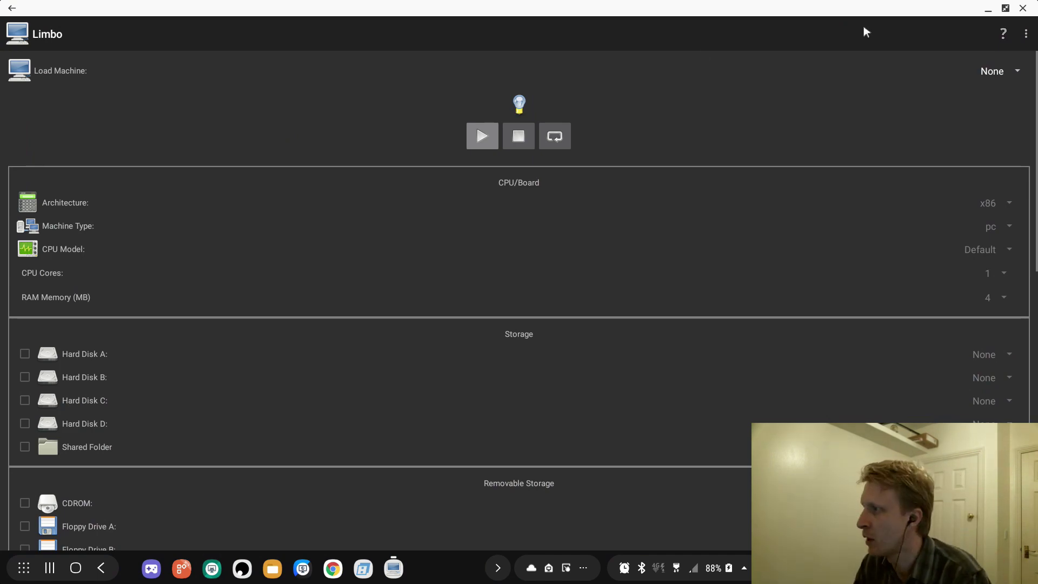
{"action": "left_click", "coordinate": [1006, 8]}
{"action": "left_click_drag", "start_coordinate": [325, 43], "coordinate": [312, 21]}
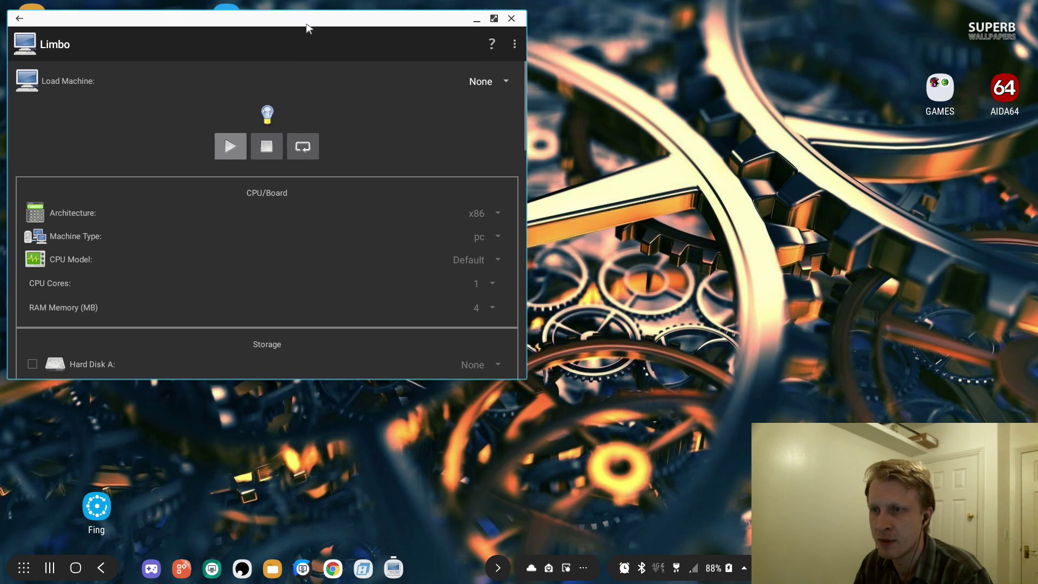
{"action": "left_click_drag", "start_coordinate": [524, 381], "coordinate": [636, 522]}
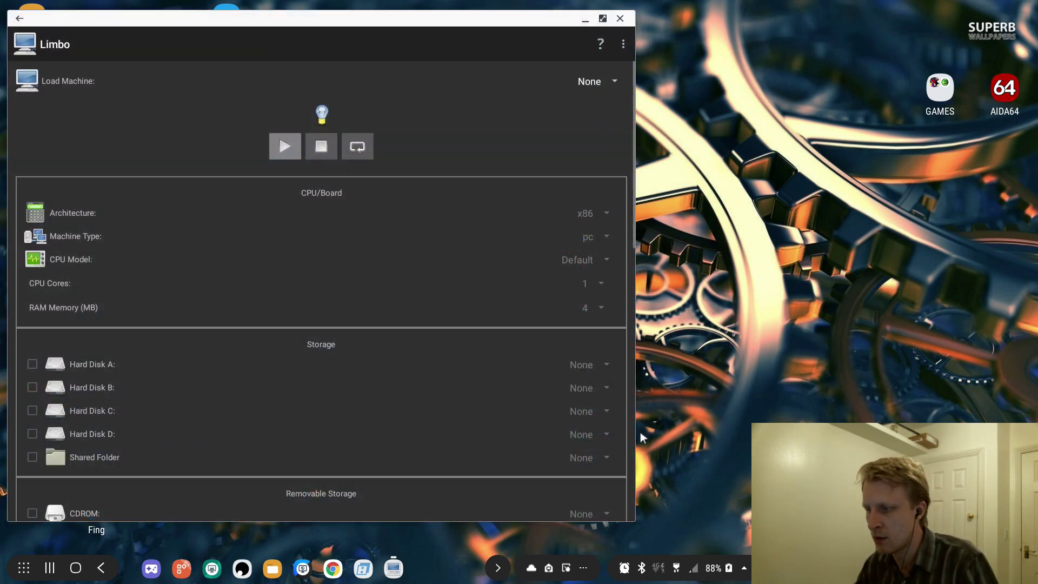
{"action": "left_click_drag", "start_coordinate": [635, 432], "coordinate": [328, 401]}
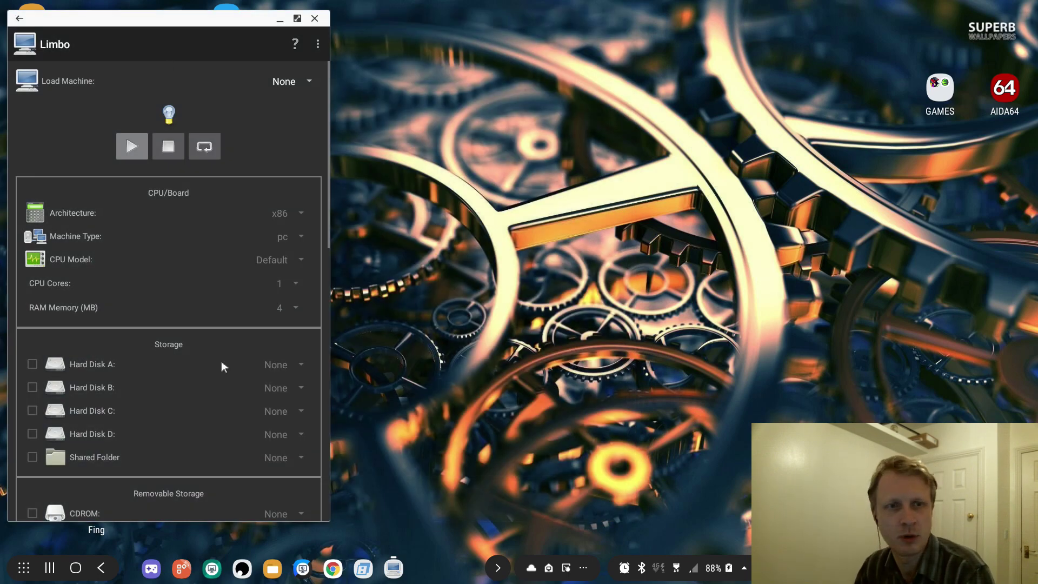
{"action": "left_click_drag", "start_coordinate": [183, 24], "coordinate": [420, 37]}
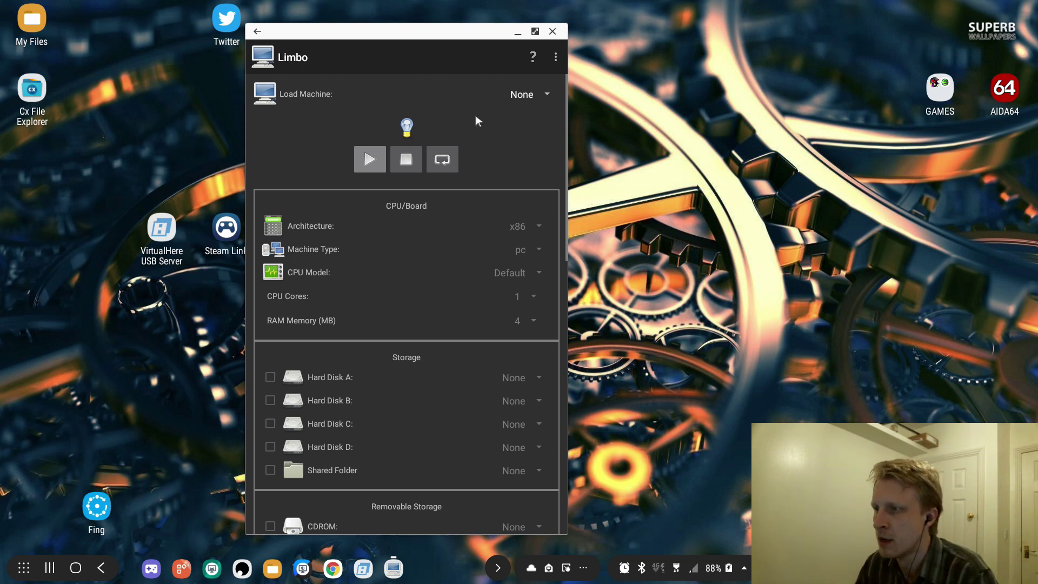
Create a new Limbo machine named WIN95, then switch to My Files.
{"action": "left_click", "coordinate": [547, 95]}
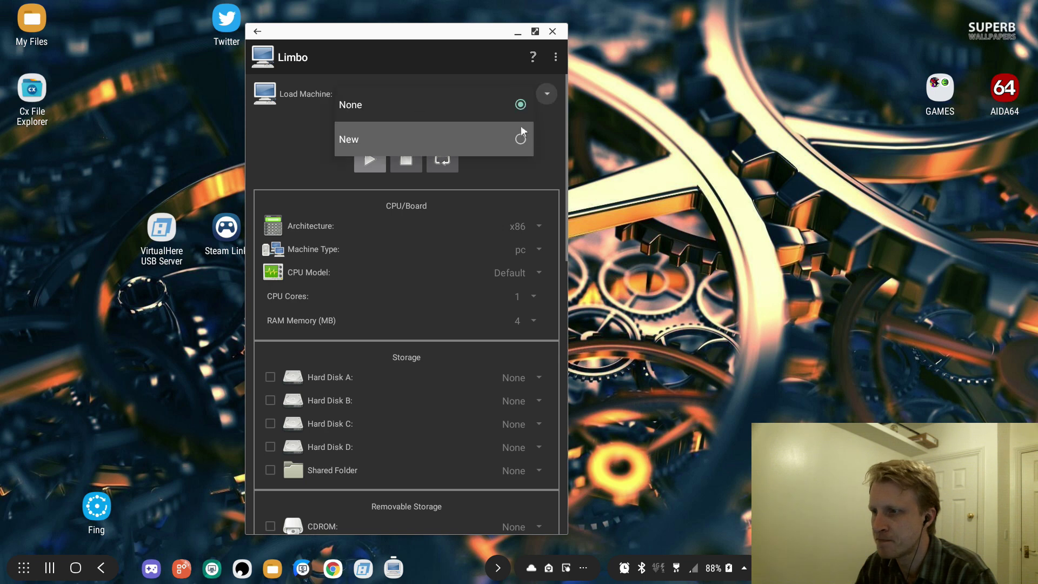
{"action": "left_click", "coordinate": [411, 135]}
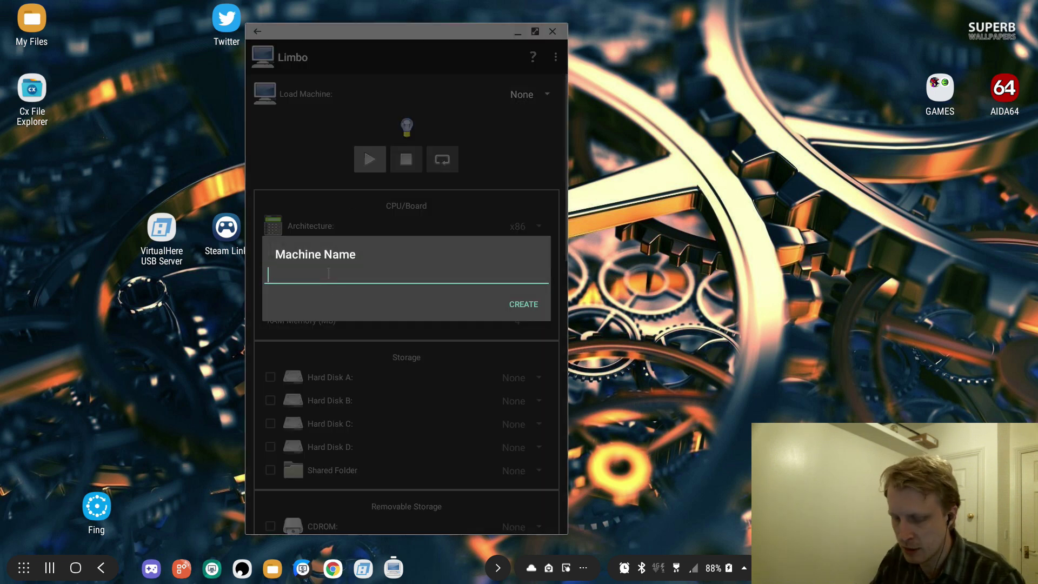
{"action": "type", "text": "WIN("}
{"action": "key", "text": "BackSpace"}
{"action": "type", "text": "95"}
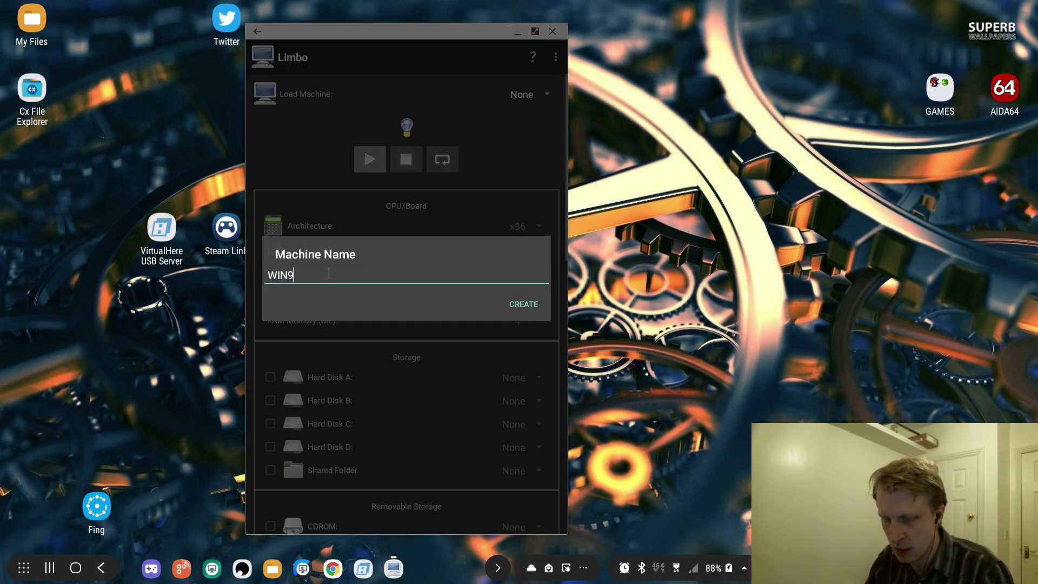
{"action": "left_click", "coordinate": [523, 306]}
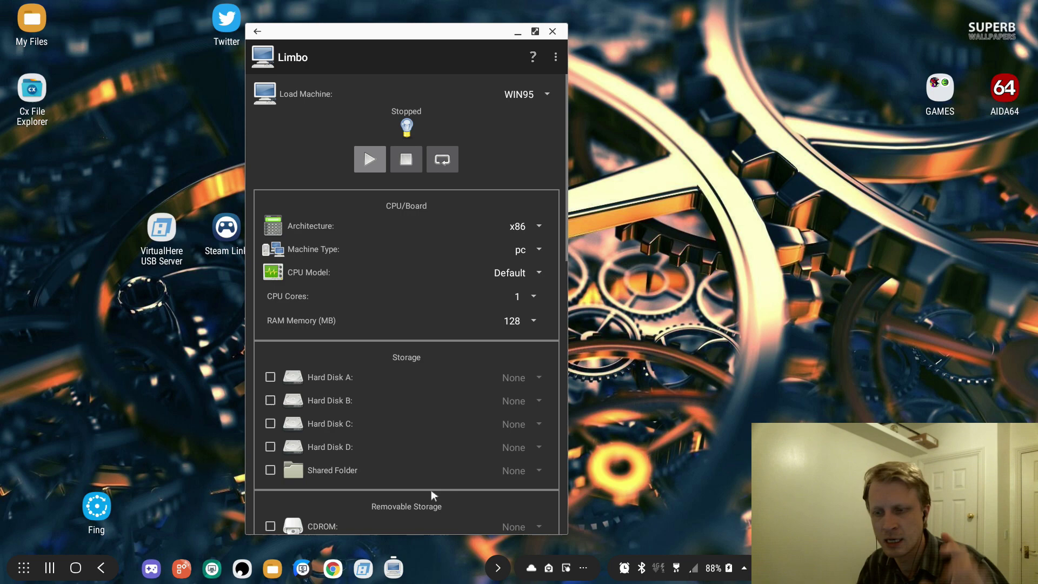
{"action": "left_click", "coordinate": [273, 568]}
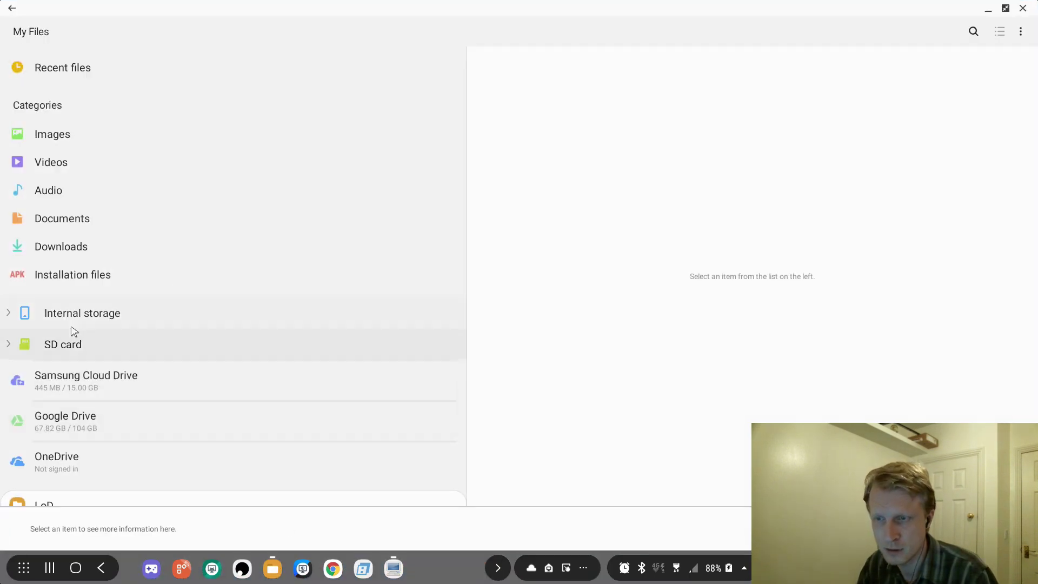
Browse internal storage to the limbo > machines folder.
{"action": "left_click", "coordinate": [75, 316]}
{"action": "scroll", "coordinate": [536, 341], "scroll_direction": "down", "scroll_amount": 5}
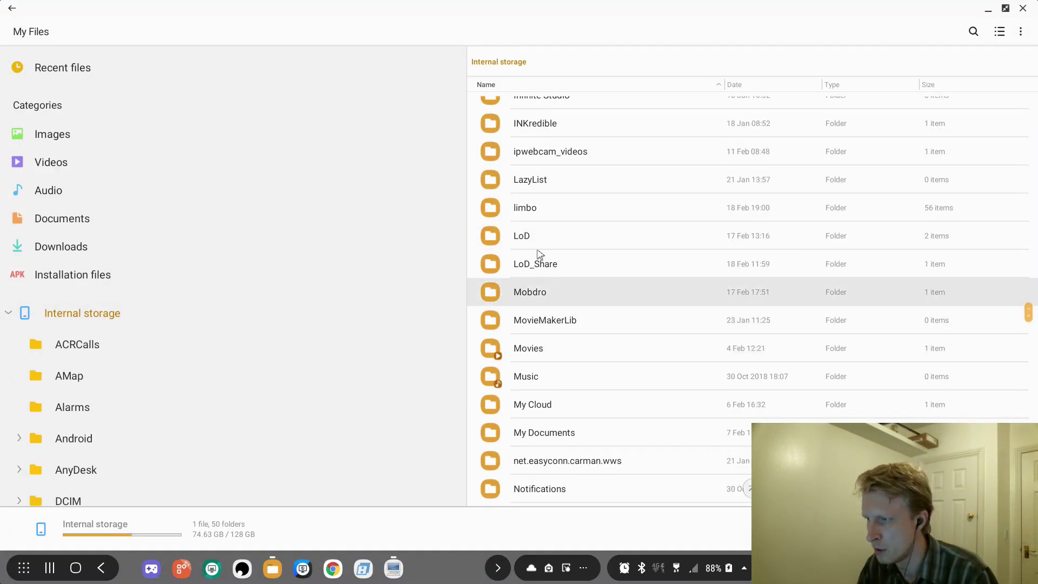
{"action": "left_click", "coordinate": [537, 213]}
{"action": "left_click", "coordinate": [539, 167]}
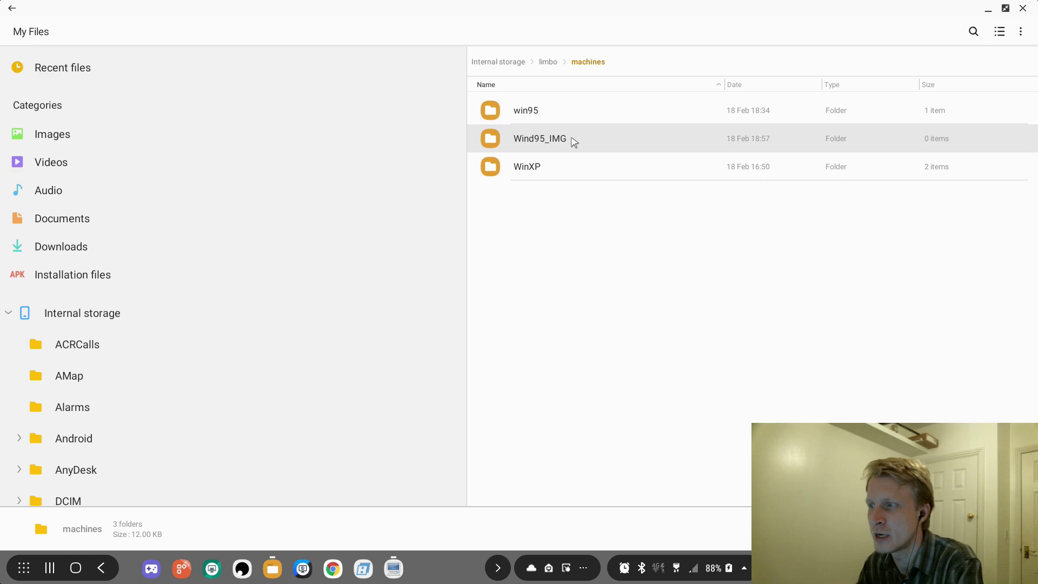
Delete the Wind95_IMG and WinXP folders and confirm the deletion.
{"action": "left_click", "coordinate": [574, 141]}
{"action": "left_click", "coordinate": [566, 168]}
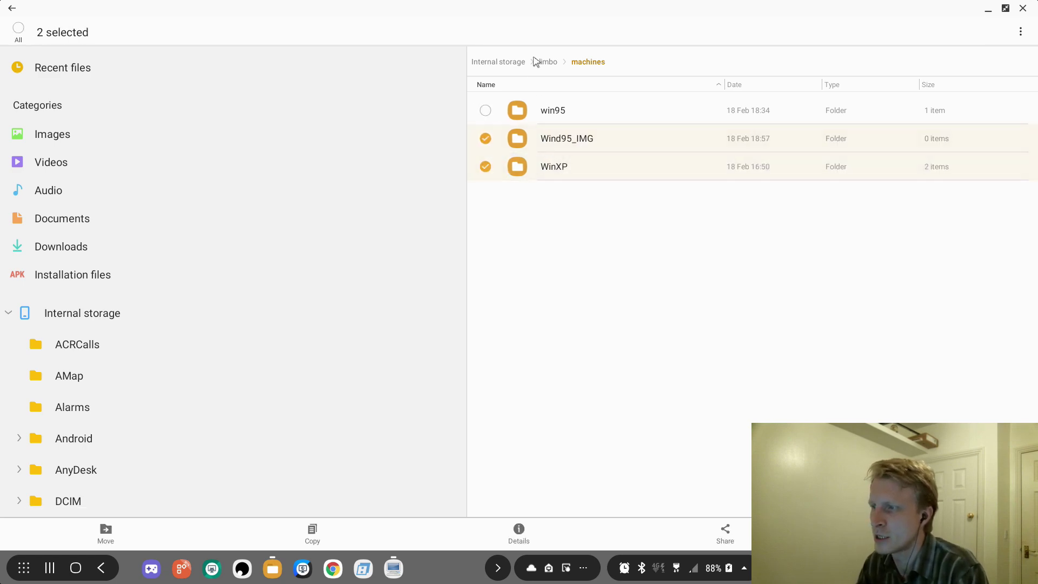
{"action": "key", "text": "Delete"}
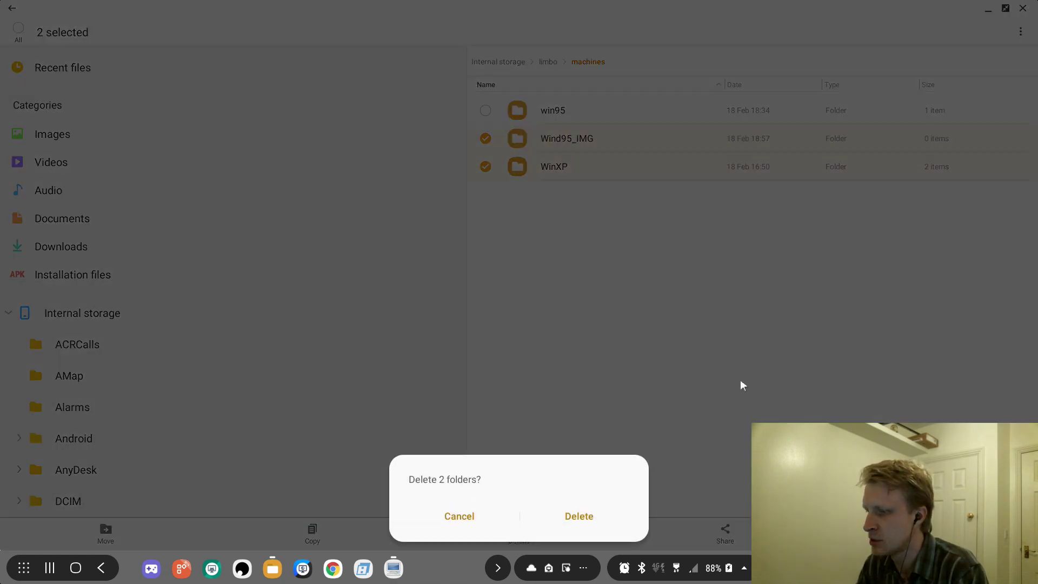
{"action": "left_click", "coordinate": [586, 514]}
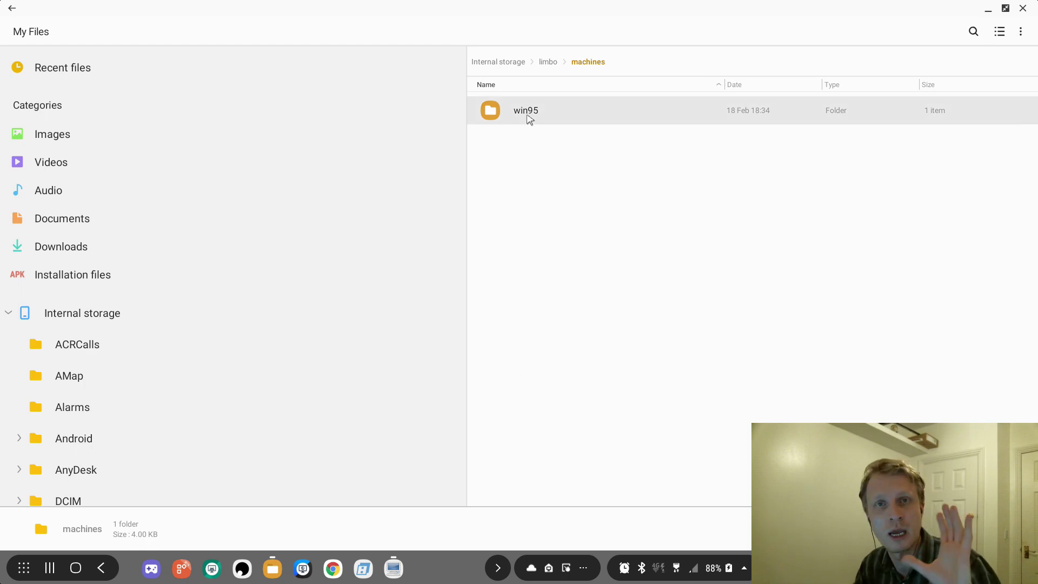
Back in Limbo, load the WIN95 machine and keep pc as the machine type.
{"action": "left_click", "coordinate": [1023, 9]}
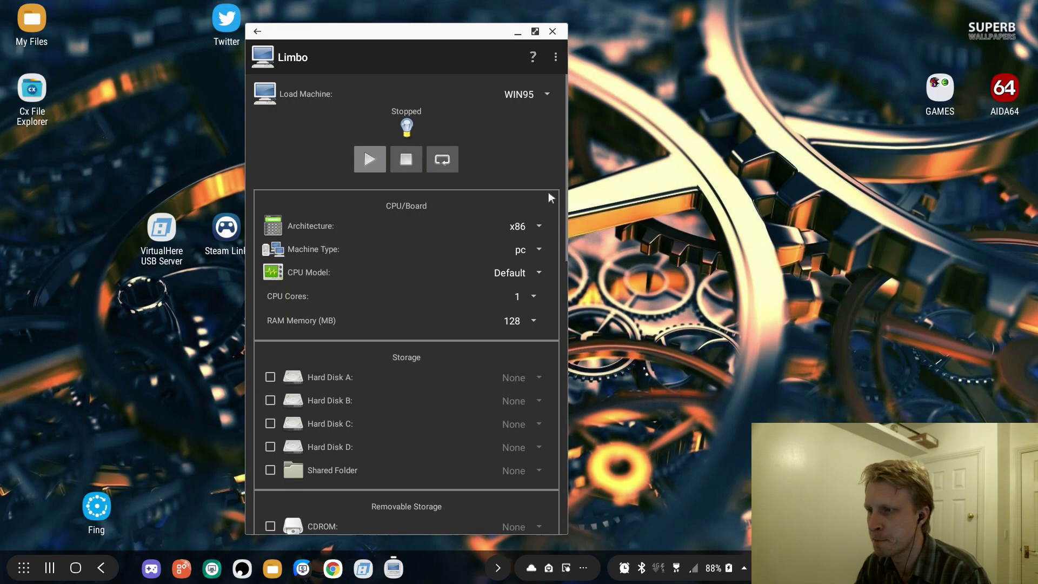
{"action": "left_click", "coordinate": [546, 93]}
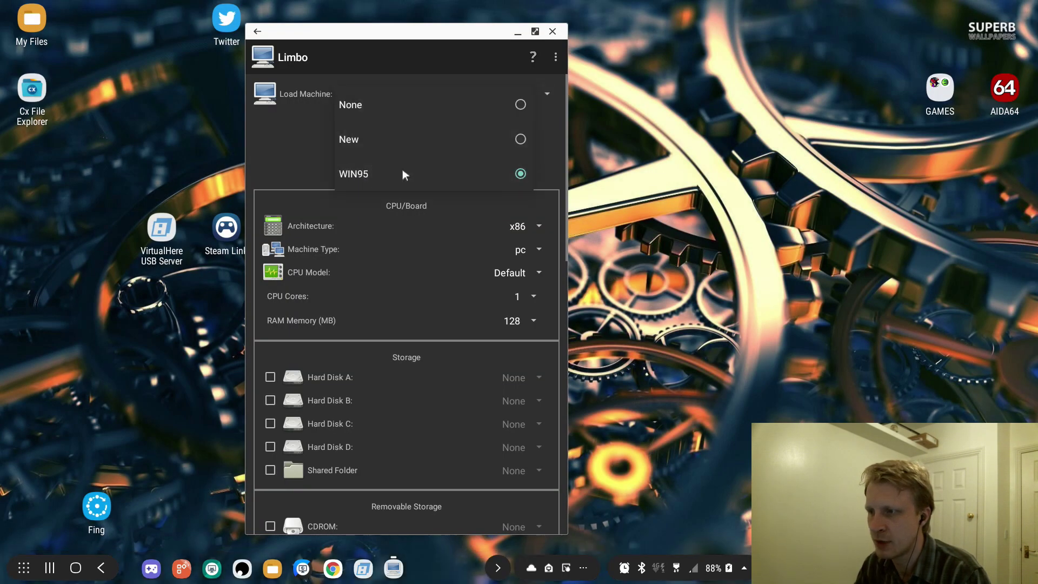
{"action": "left_click", "coordinate": [403, 172]}
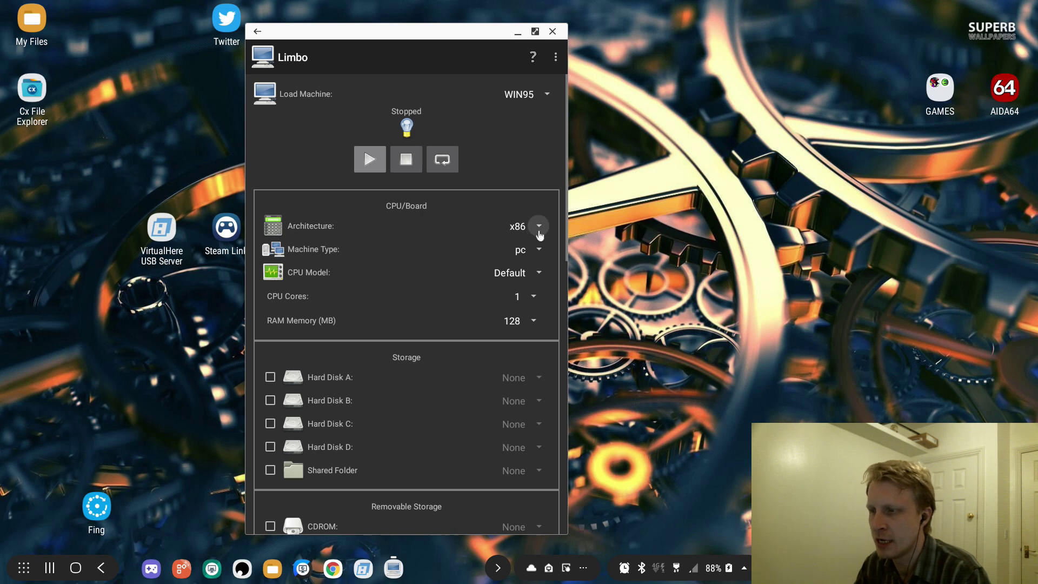
{"action": "left_click", "coordinate": [537, 249]}
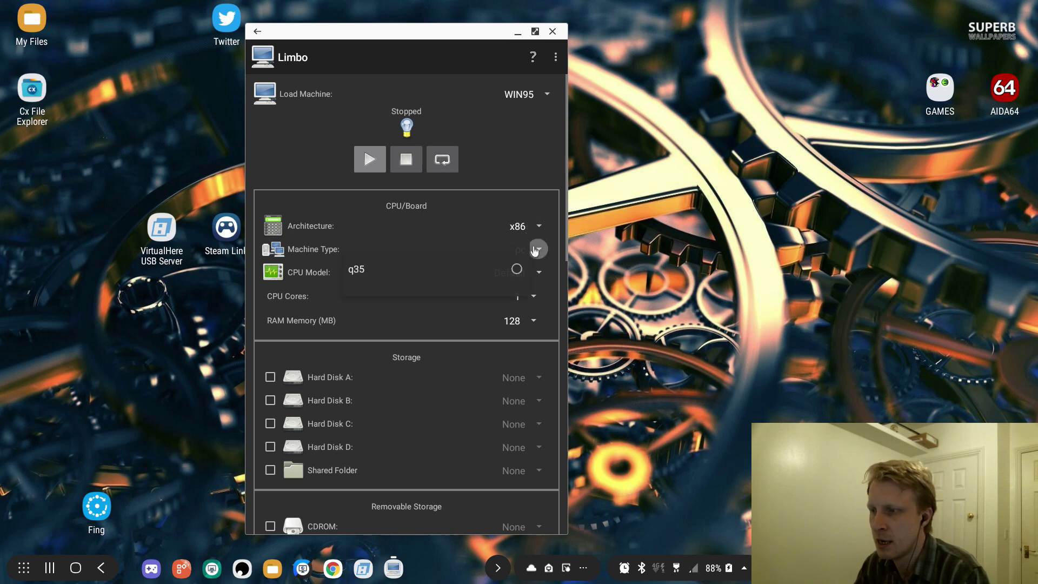
{"action": "left_click", "coordinate": [505, 261]}
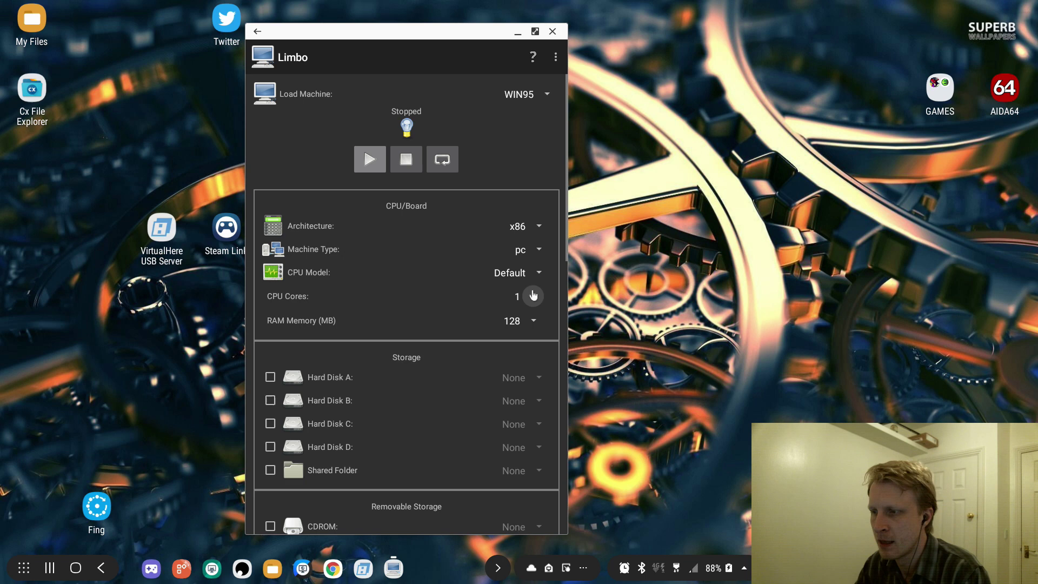
Set the CPU model to 486 and the RAM to 512 MB.
{"action": "left_click", "coordinate": [530, 275]}
{"action": "scroll", "coordinate": [436, 362], "scroll_direction": "down", "scroll_amount": 2}
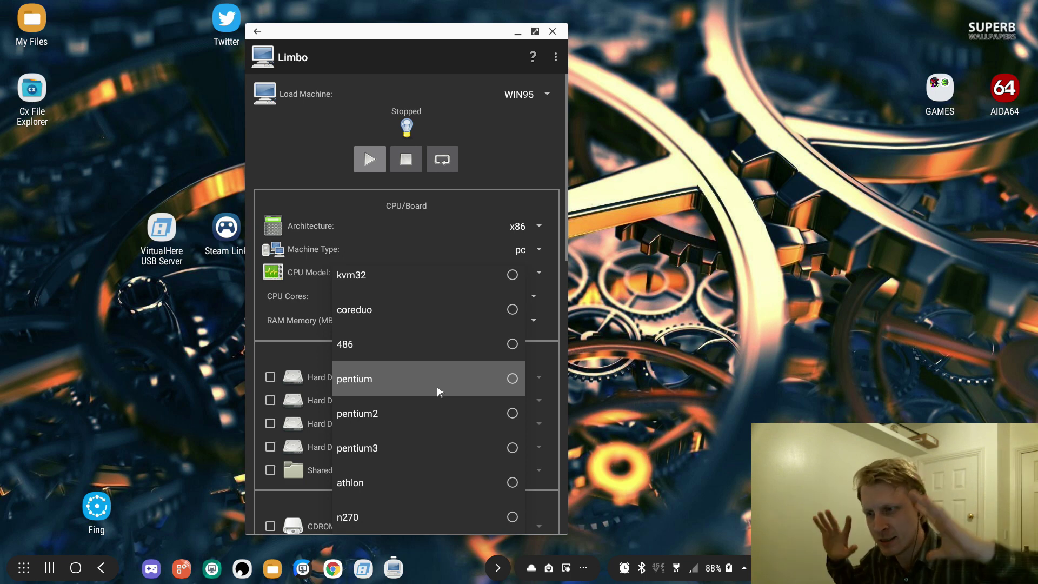
{"action": "left_click", "coordinate": [427, 351]}
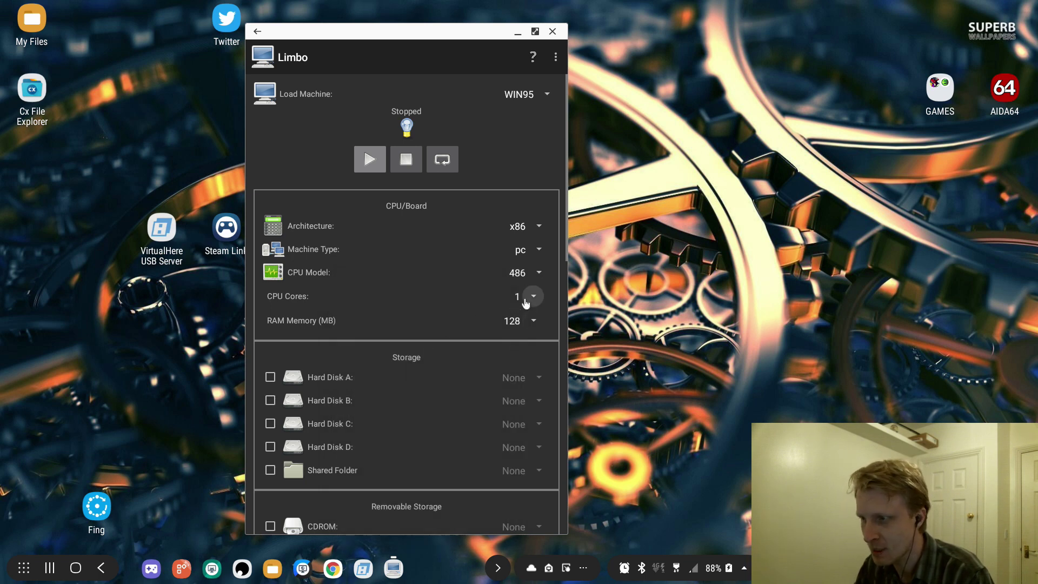
{"action": "left_click", "coordinate": [533, 319]}
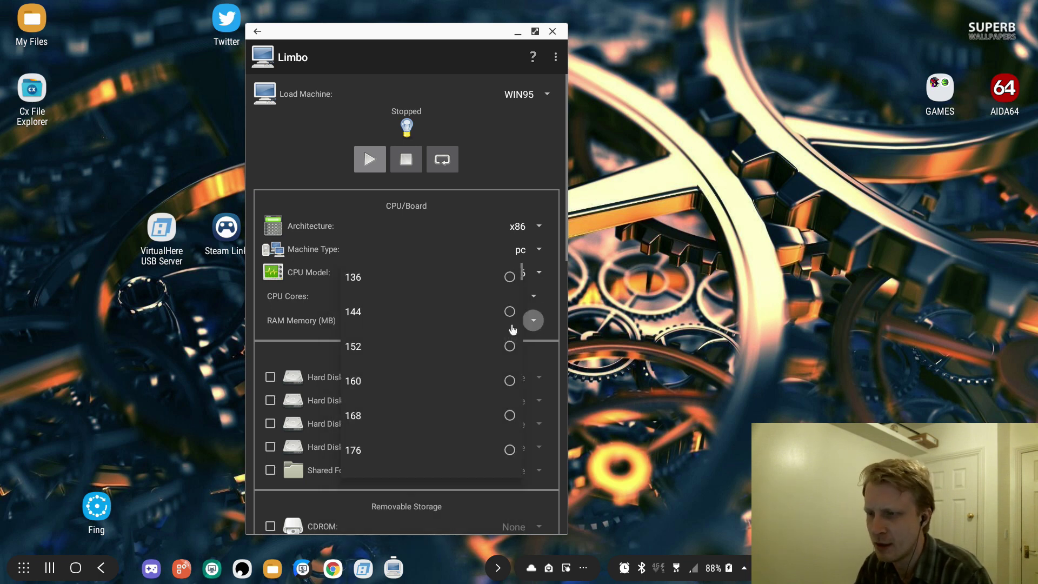
{"action": "scroll", "coordinate": [411, 376], "scroll_direction": "down", "scroll_amount": 6}
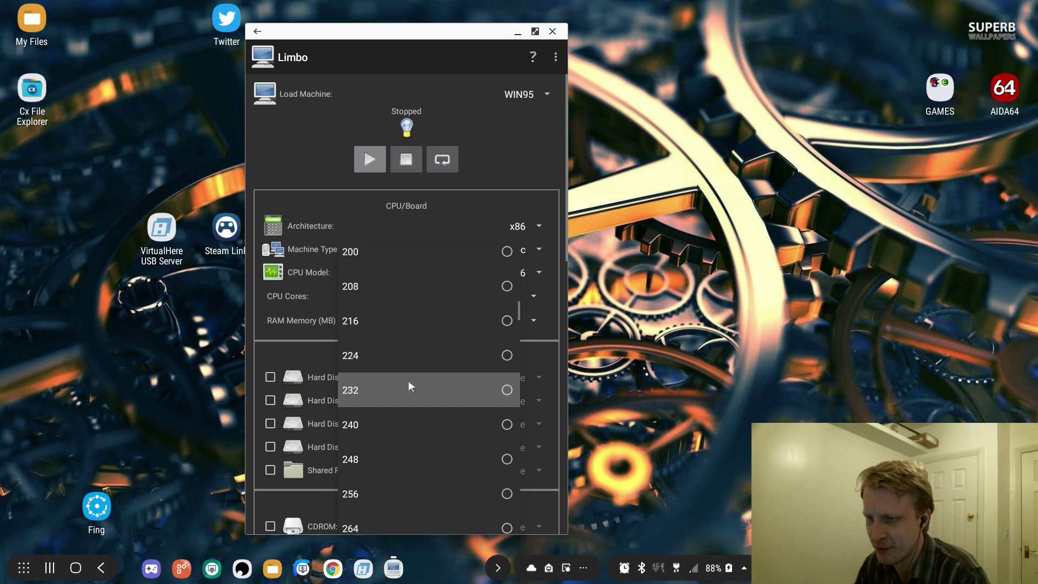
{"action": "scroll", "coordinate": [397, 458], "scroll_direction": "down", "scroll_amount": 8}
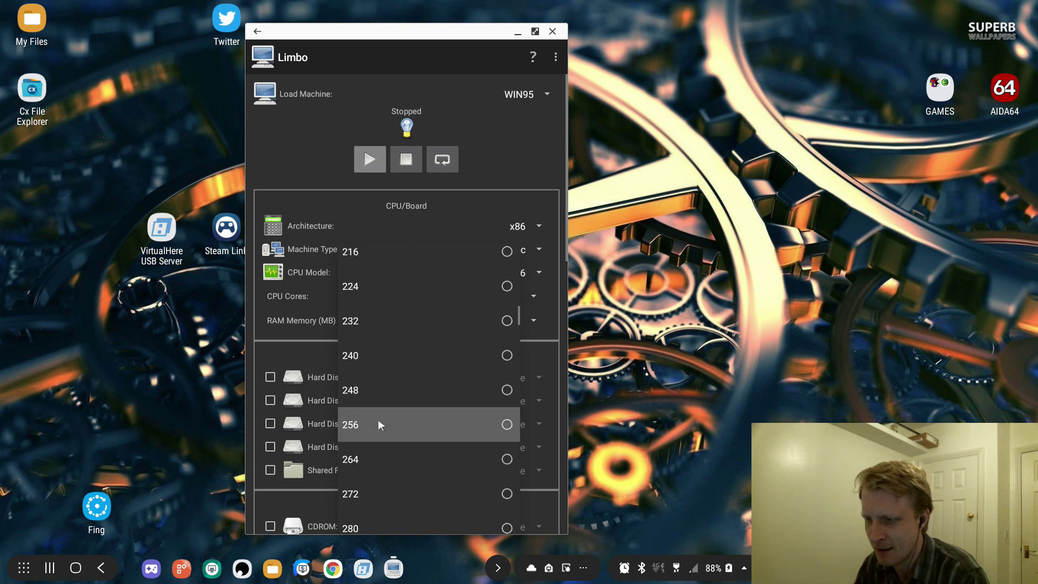
{"action": "scroll", "coordinate": [381, 419], "scroll_direction": "down", "scroll_amount": 15}
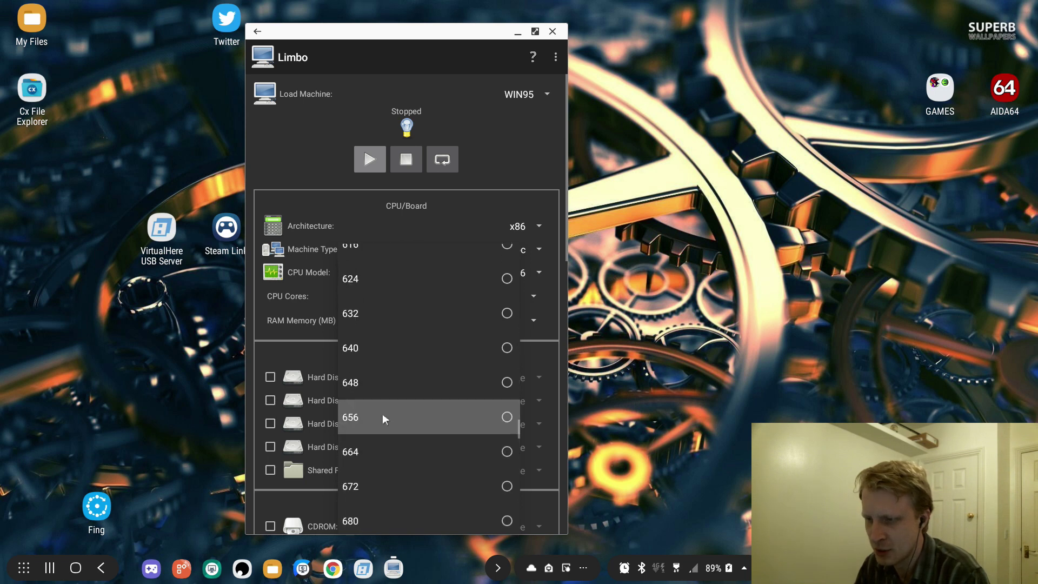
{"action": "scroll", "coordinate": [383, 401], "scroll_direction": "up", "scroll_amount": 3}
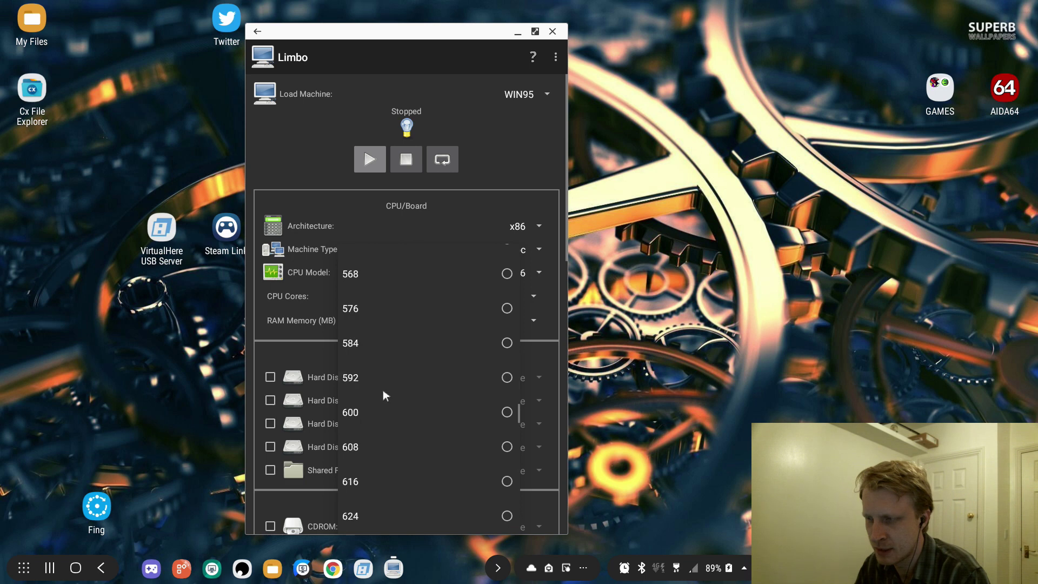
{"action": "scroll", "coordinate": [382, 392], "scroll_direction": "down", "scroll_amount": 6}
{"action": "scroll", "coordinate": [380, 390], "scroll_direction": "up", "scroll_amount": 2}
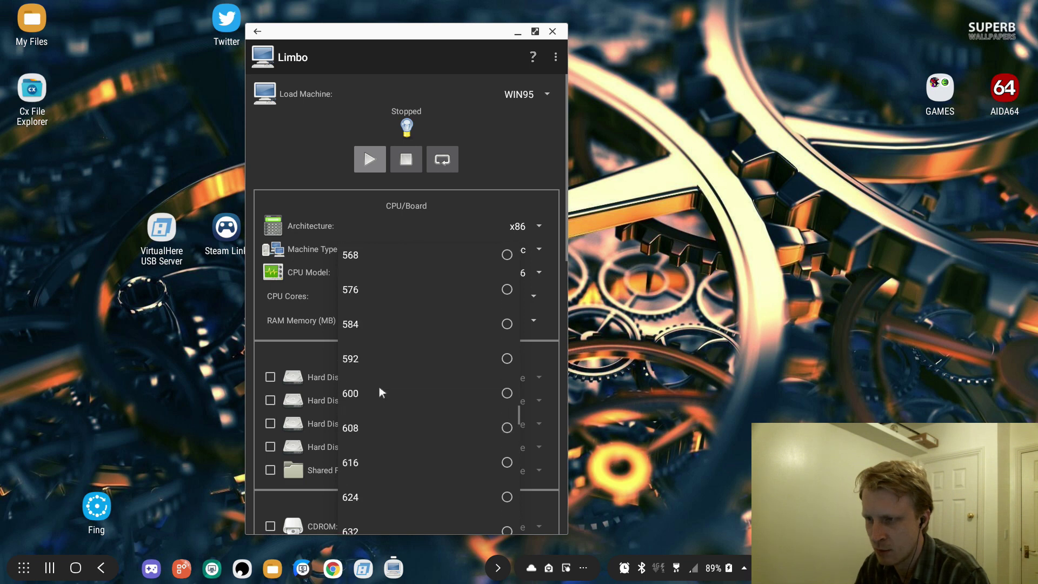
{"action": "scroll", "coordinate": [378, 393], "scroll_direction": "up", "scroll_amount": 5}
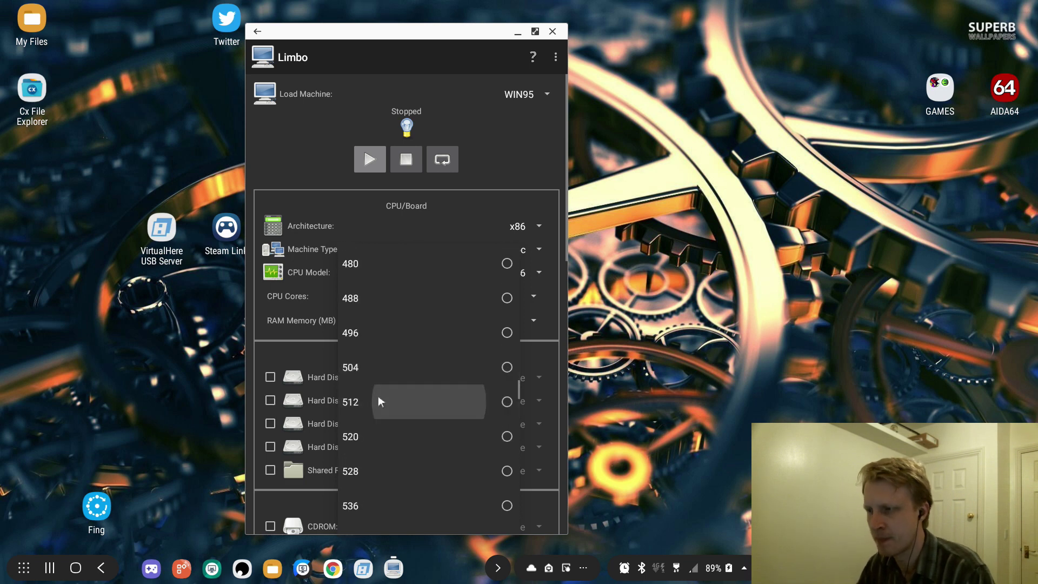
{"action": "left_click", "coordinate": [378, 401]}
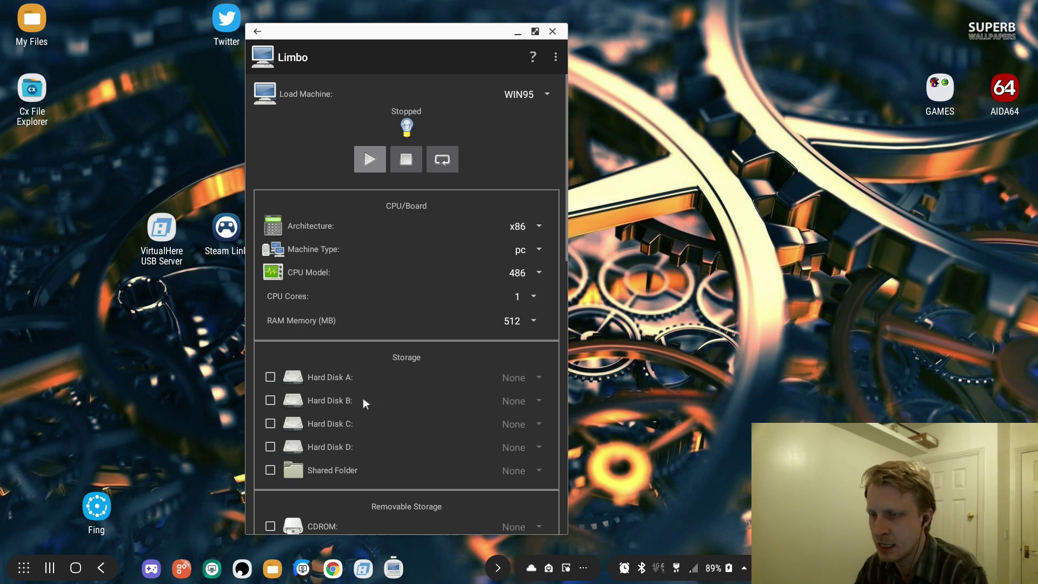
{"action": "scroll", "coordinate": [333, 368], "scroll_direction": "down", "scroll_amount": 4}
{"action": "scroll", "coordinate": [317, 284], "scroll_direction": "up", "scroll_amount": 1}
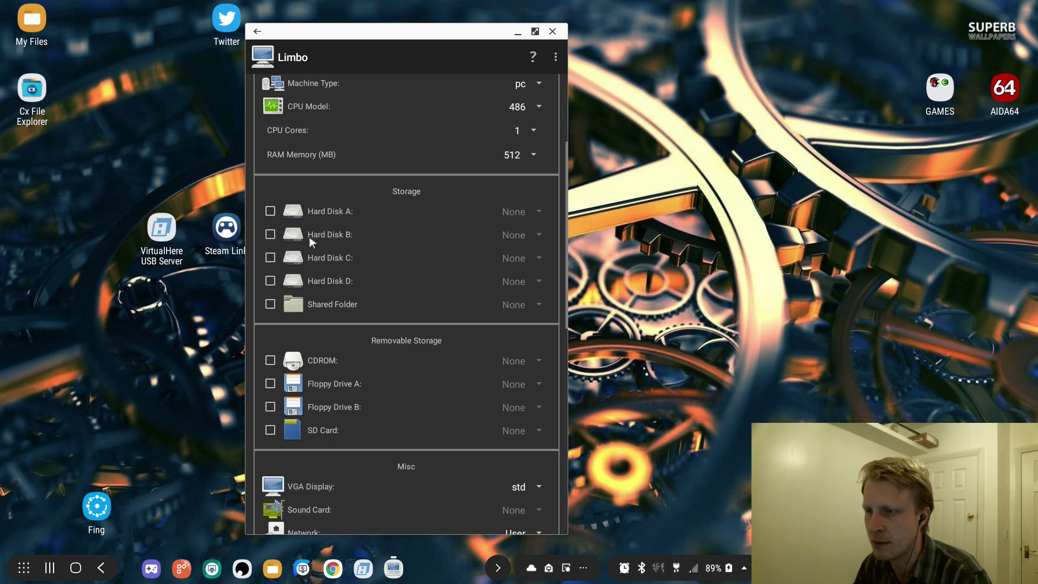
Tick Hard Disk A and load c.img from the OS ISO folder into it.
{"action": "left_click", "coordinate": [276, 214]}
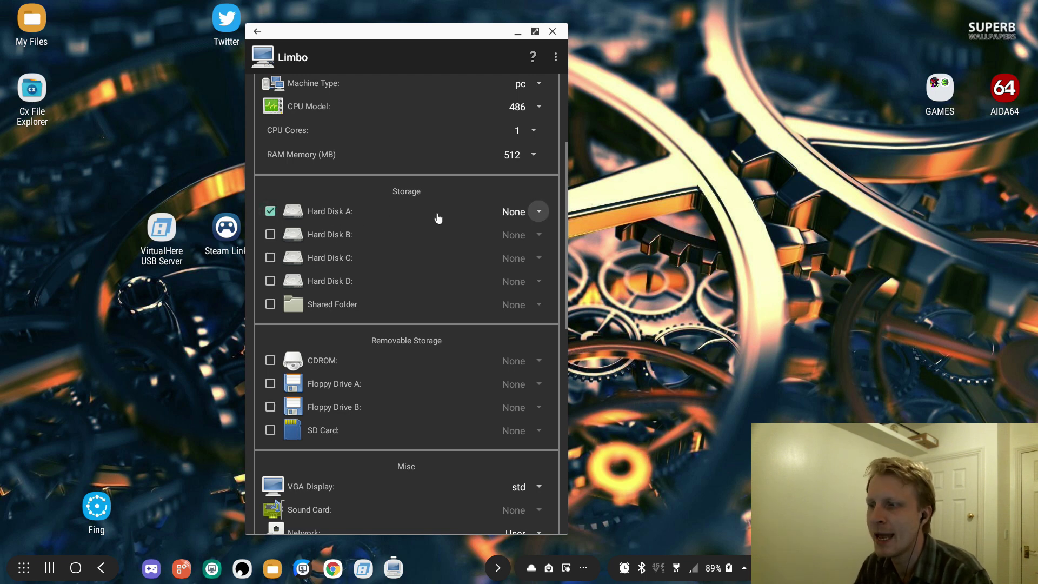
{"action": "left_click", "coordinate": [514, 212]}
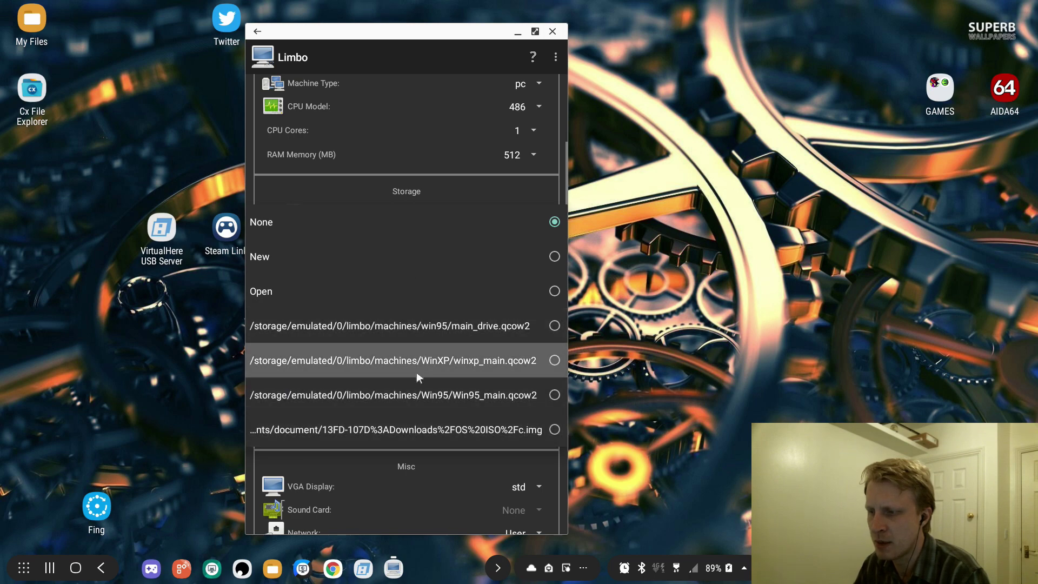
{"action": "left_click", "coordinate": [317, 291]}
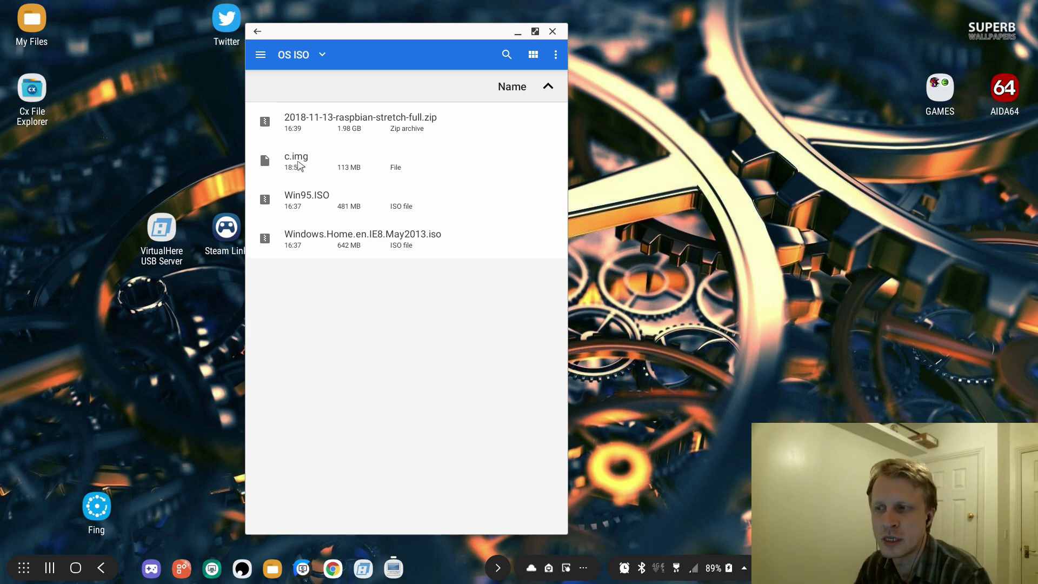
{"action": "left_click", "coordinate": [335, 167]}
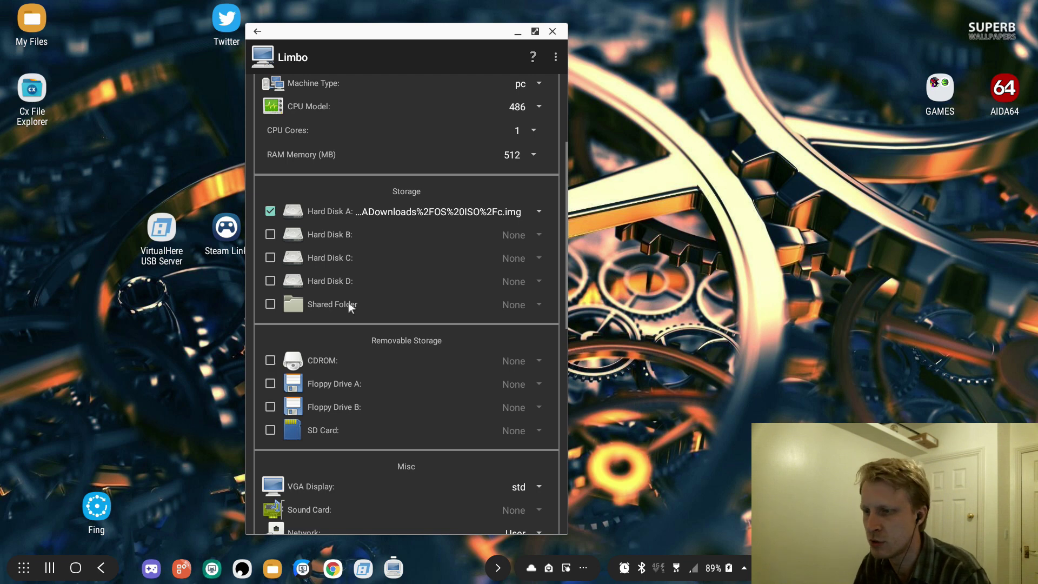
Scroll to the display settings and keep std as the VGA display type.
{"action": "scroll", "coordinate": [386, 268], "scroll_direction": "down", "scroll_amount": 3}
{"action": "scroll", "coordinate": [391, 258], "scroll_direction": "up", "scroll_amount": 1}
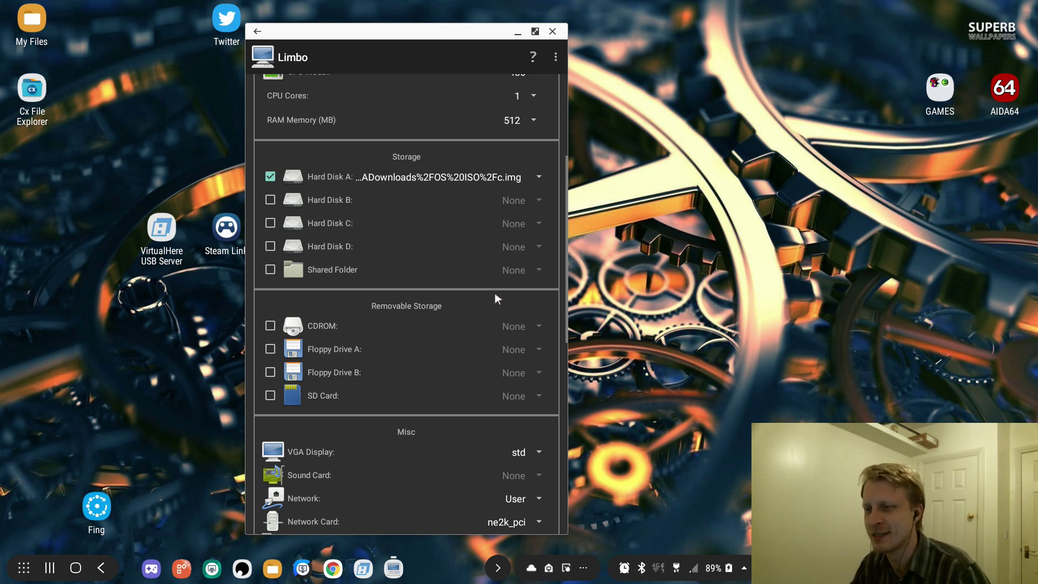
{"action": "scroll", "coordinate": [465, 285], "scroll_direction": "down", "scroll_amount": 2}
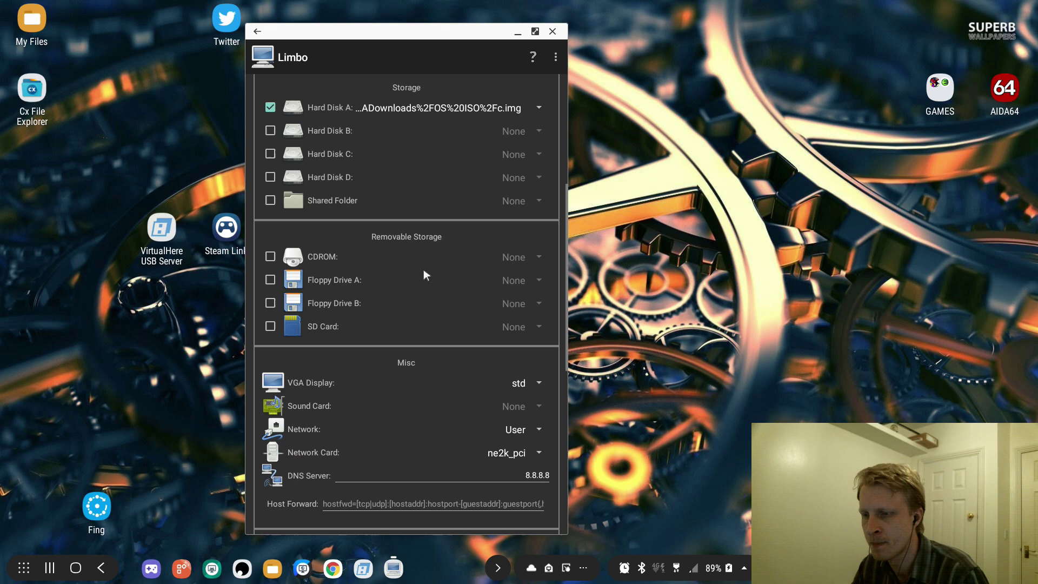
{"action": "scroll", "coordinate": [420, 270], "scroll_direction": "down", "scroll_amount": 2}
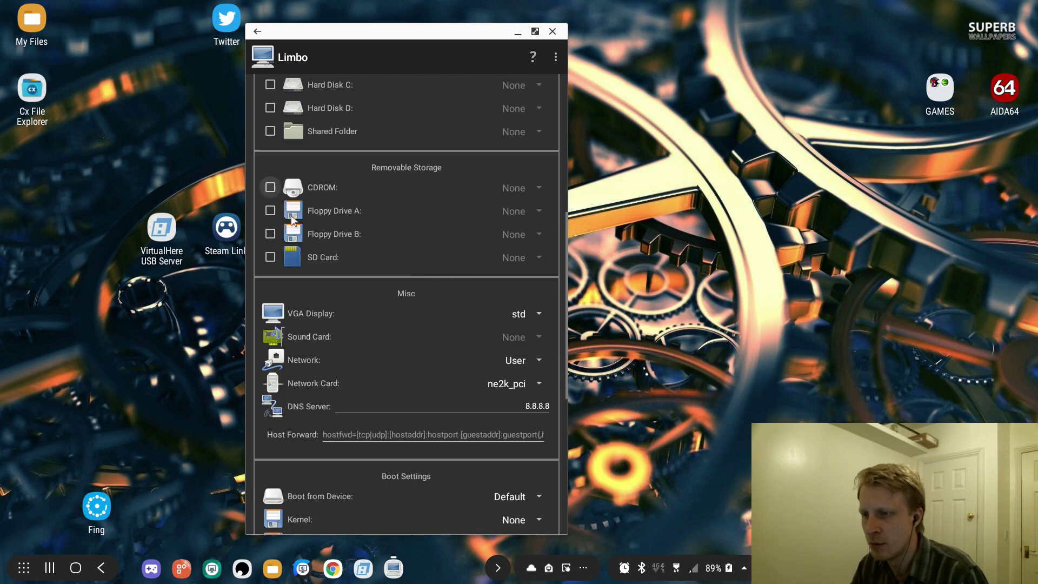
{"action": "scroll", "coordinate": [506, 277], "scroll_direction": "down", "scroll_amount": 1}
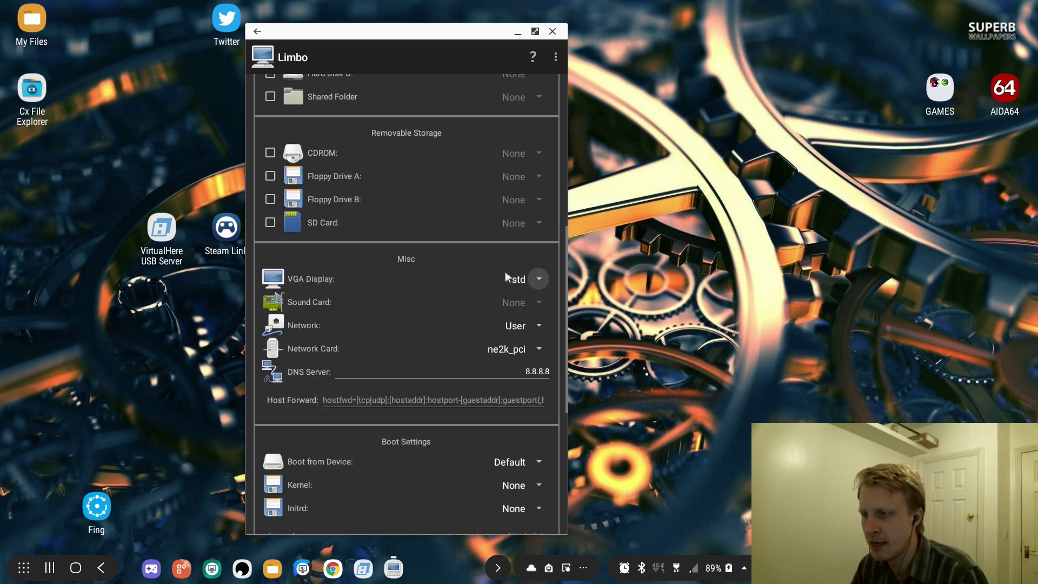
{"action": "left_click", "coordinate": [535, 280]}
{"action": "left_click", "coordinate": [437, 290]}
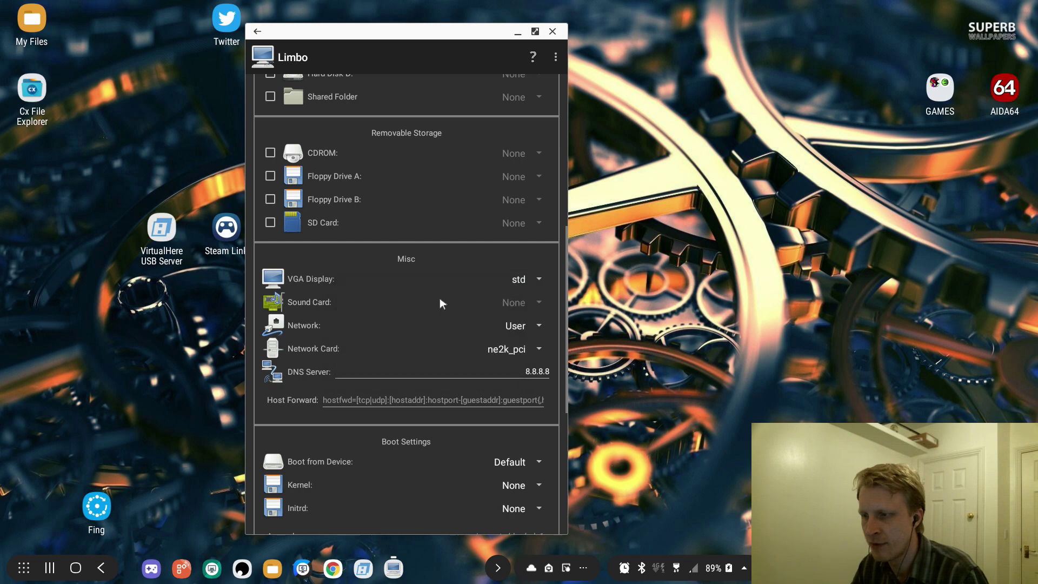
Change the User Interface from VNC to SDL.
{"action": "scroll", "coordinate": [444, 282], "scroll_direction": "down", "scroll_amount": 2}
{"action": "scroll", "coordinate": [491, 289], "scroll_direction": "down", "scroll_amount": 6}
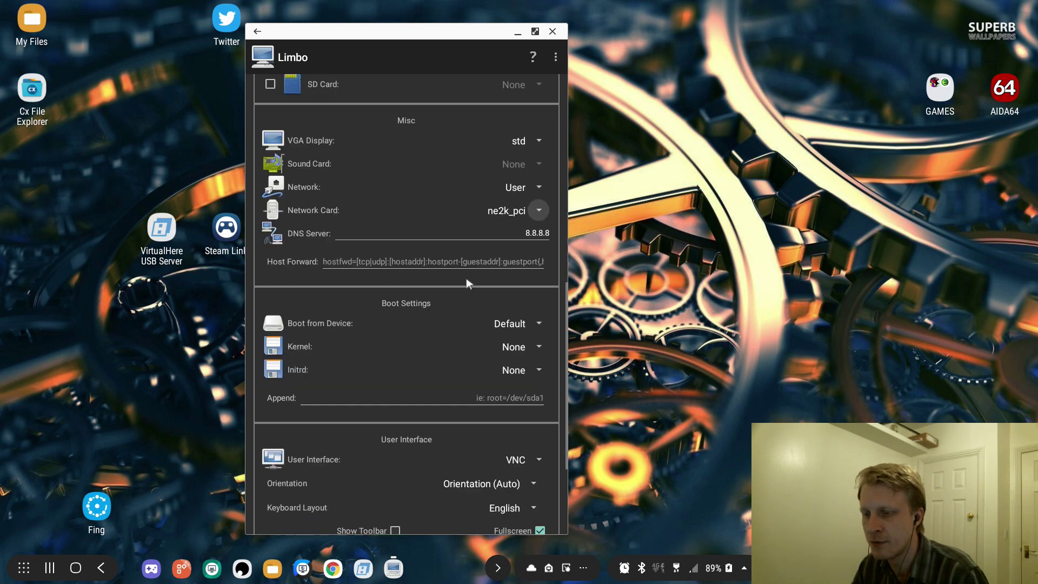
{"action": "left_click", "coordinate": [535, 301]}
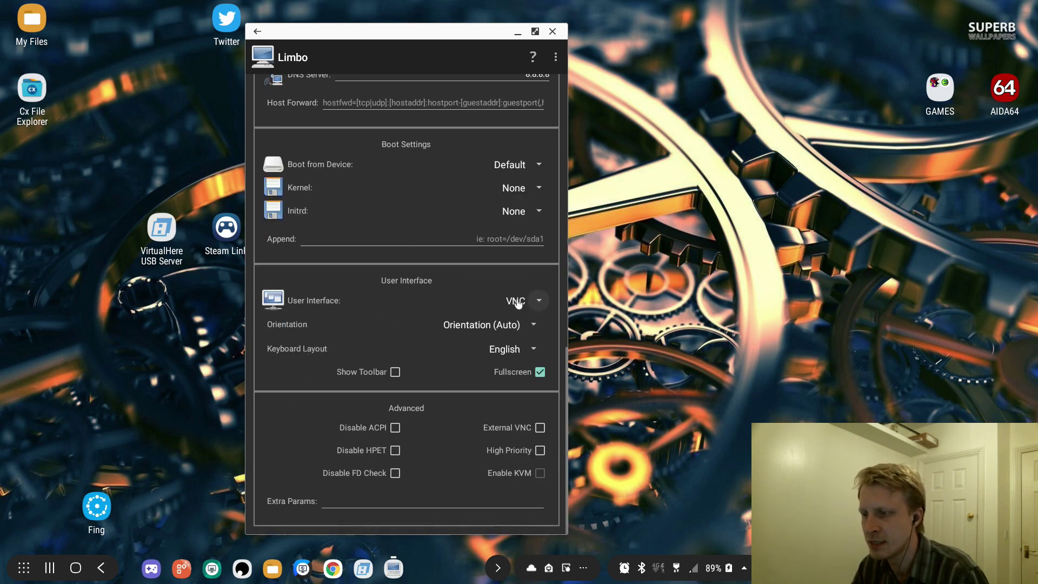
{"action": "left_click", "coordinate": [478, 335]}
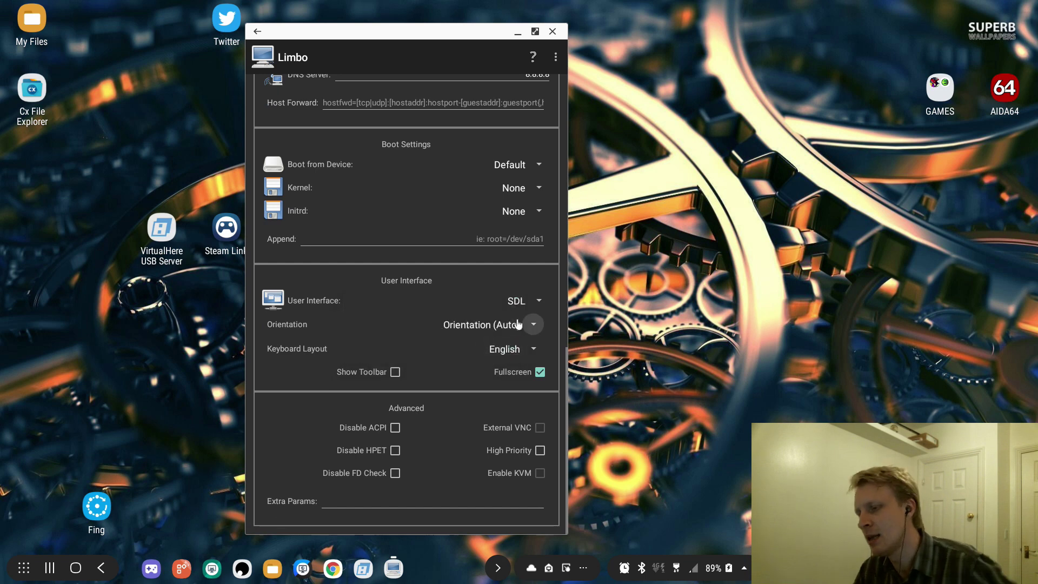
{"action": "left_click", "coordinate": [535, 301]}
{"action": "left_click", "coordinate": [494, 339]}
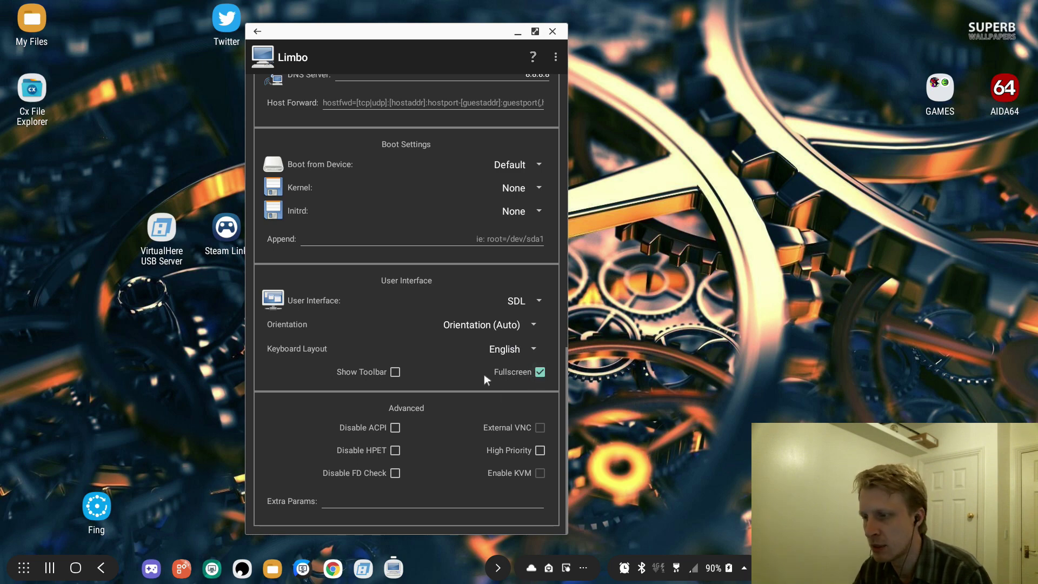
Maximize Limbo and start WIN95 with the Play button, booting to the Windows 95 desktop.
{"action": "scroll", "coordinate": [476, 162], "scroll_direction": "up", "scroll_amount": 15}
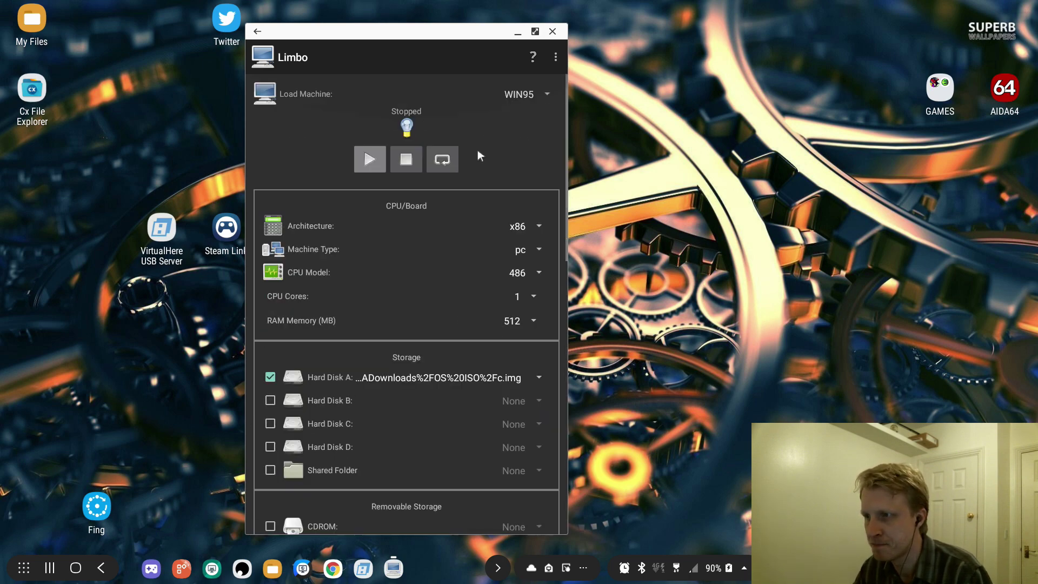
{"action": "left_click", "coordinate": [534, 31]}
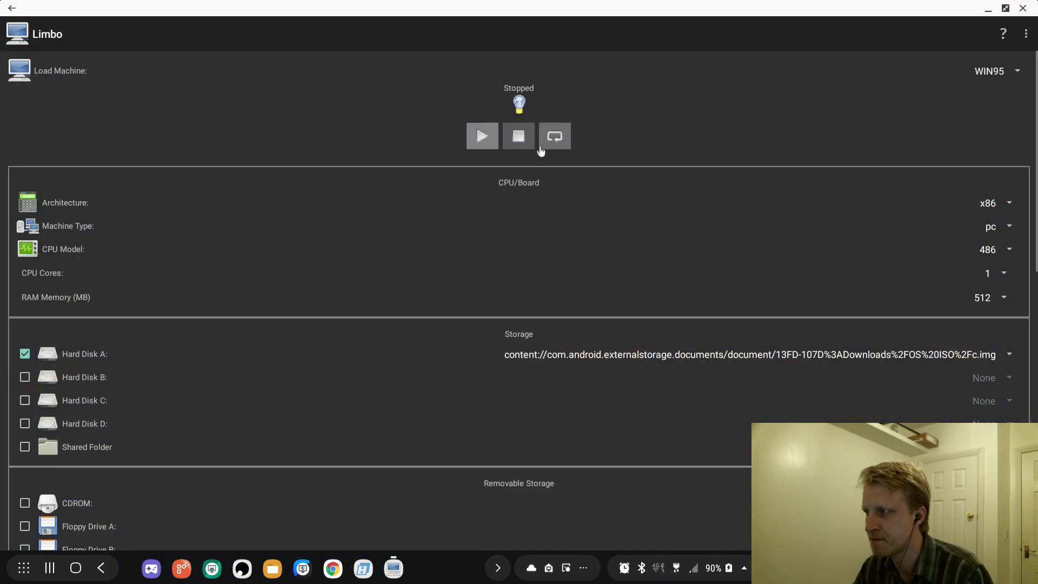
{"action": "left_click", "coordinate": [480, 136]}
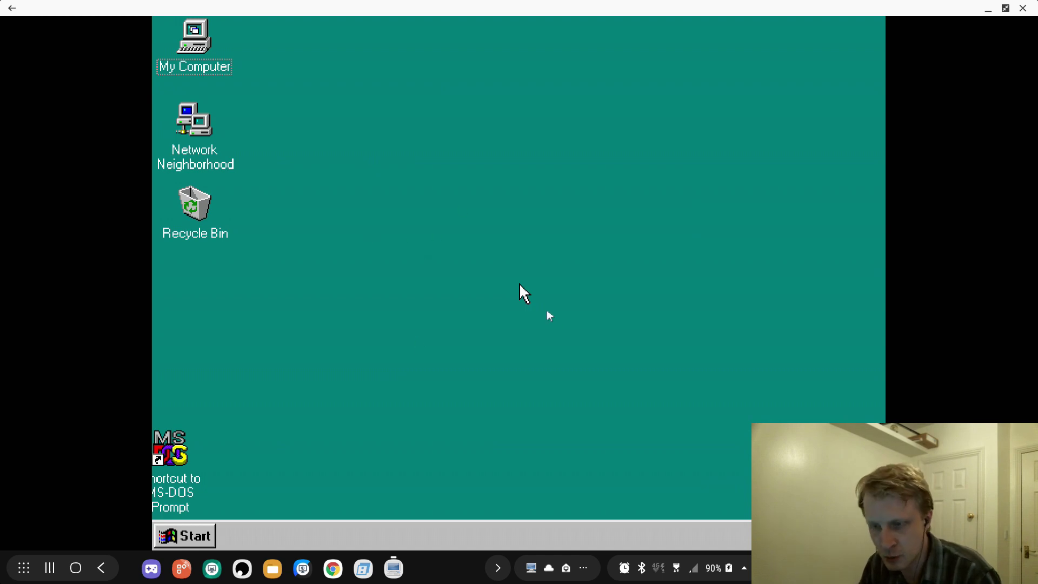
Enable trackpad mouse mode, then show Start > Programs > Accessories with Notepad, Paint and WordPad.
{"action": "key", "text": "super"}
{"action": "key", "text": "super"}
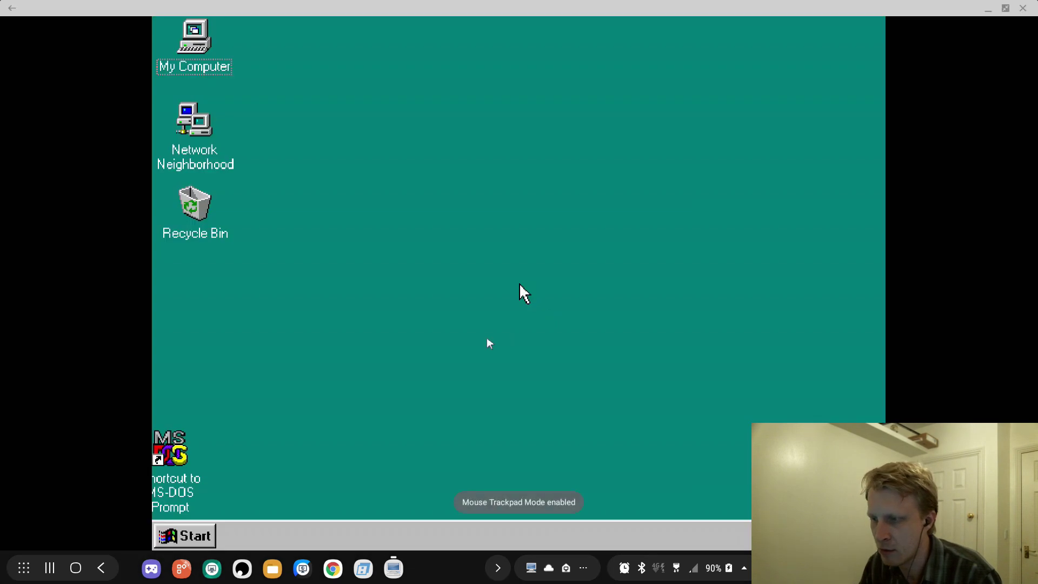
{"action": "key", "text": "super"}
{"action": "key", "text": "super"}
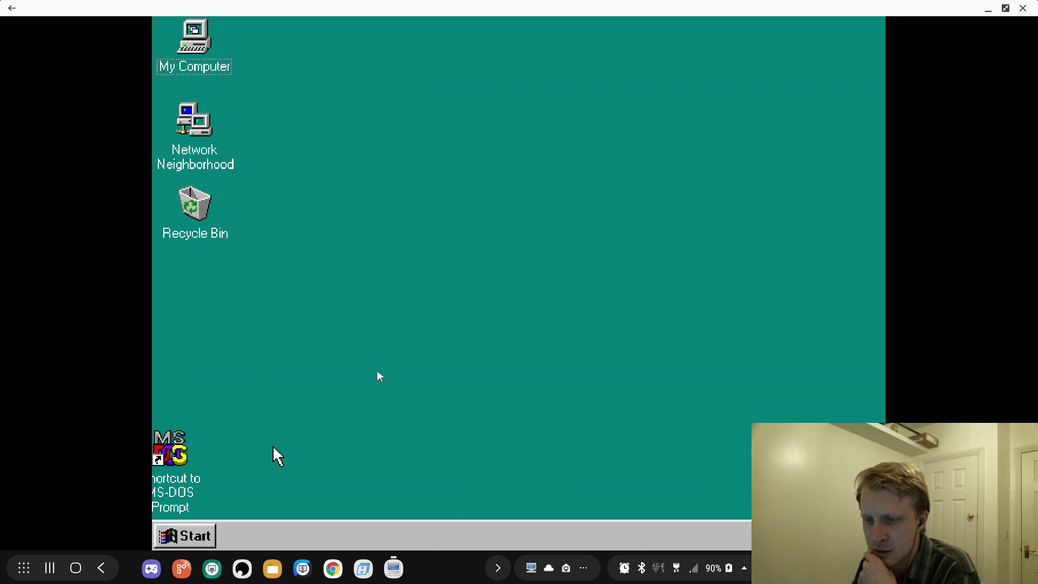
{"action": "left_click", "coordinate": [205, 535]}
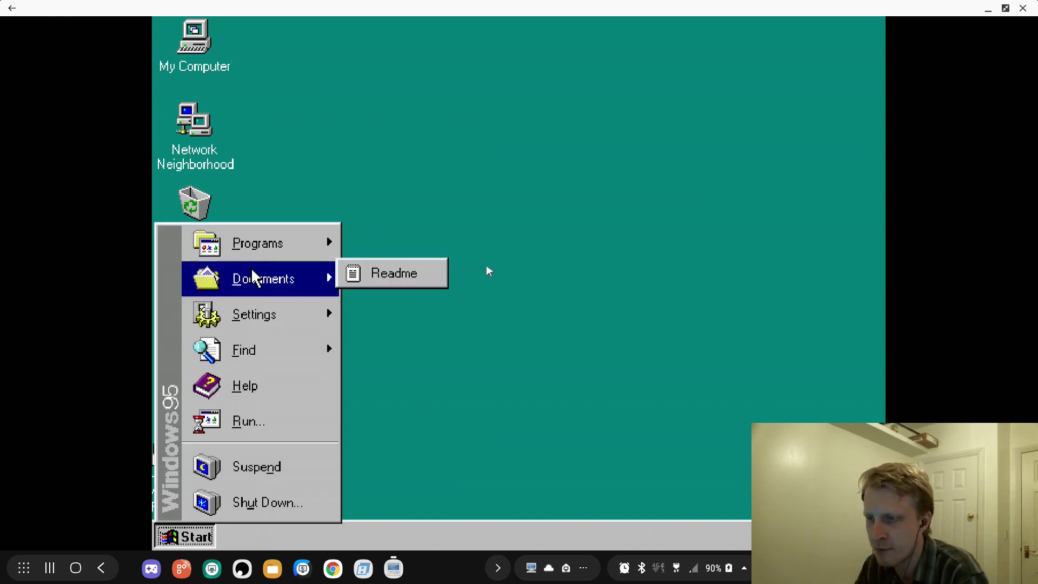
{"action": "mouse_move", "coordinate": [262, 324]}
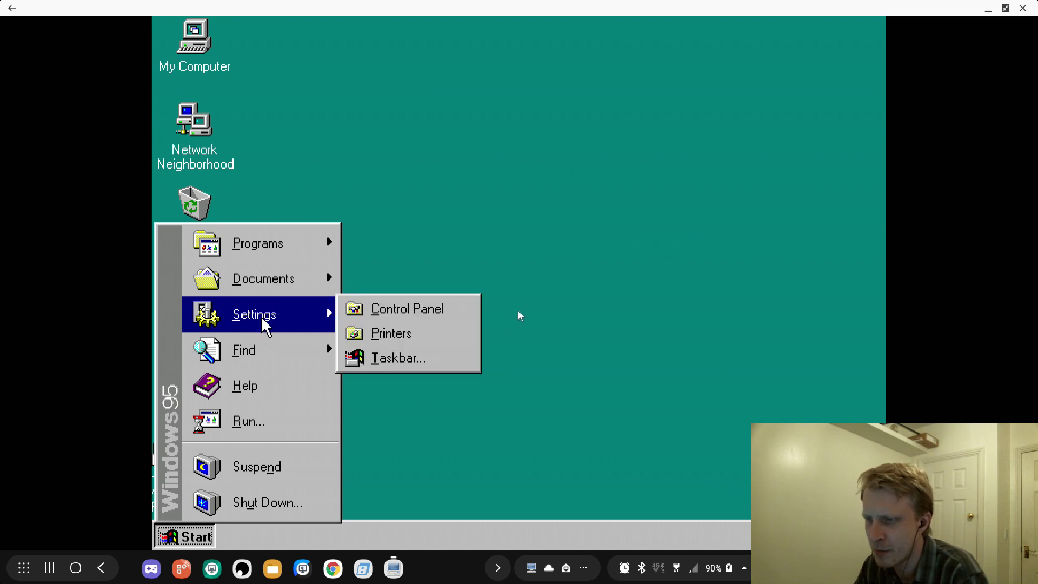
{"action": "mouse_move", "coordinate": [300, 257]}
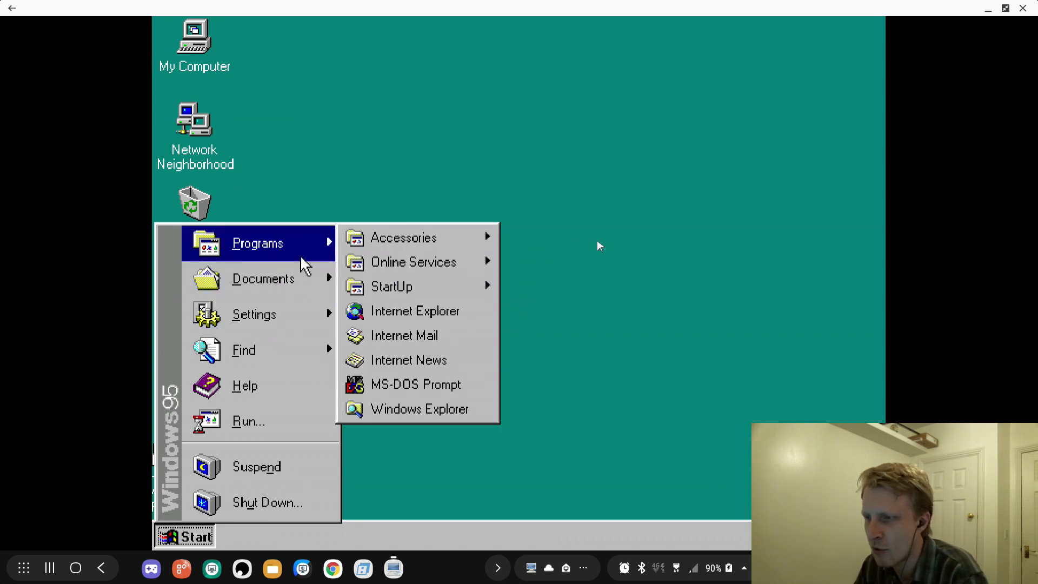
{"action": "mouse_move", "coordinate": [440, 260]}
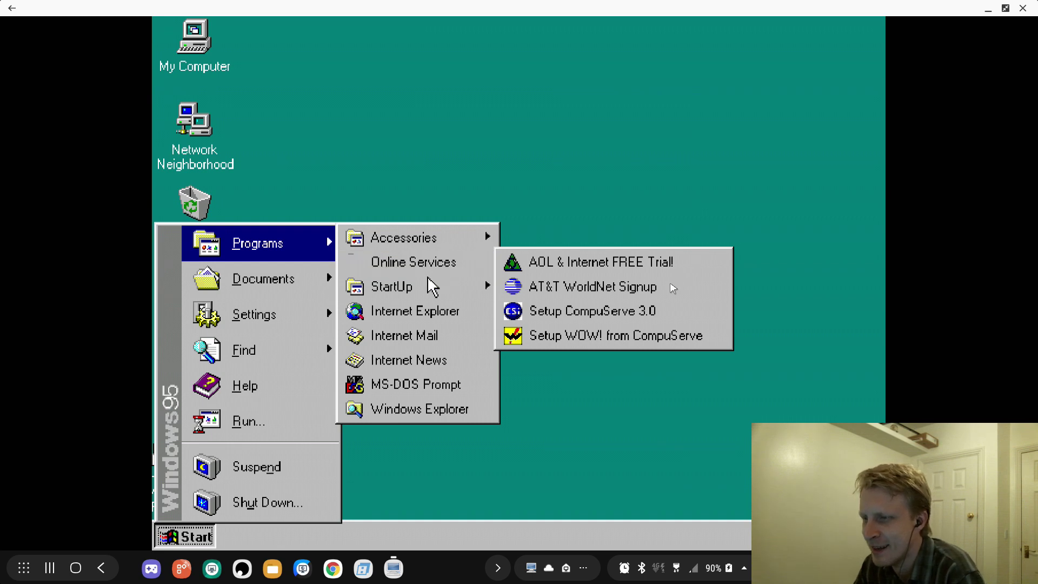
{"action": "mouse_move", "coordinate": [432, 286]}
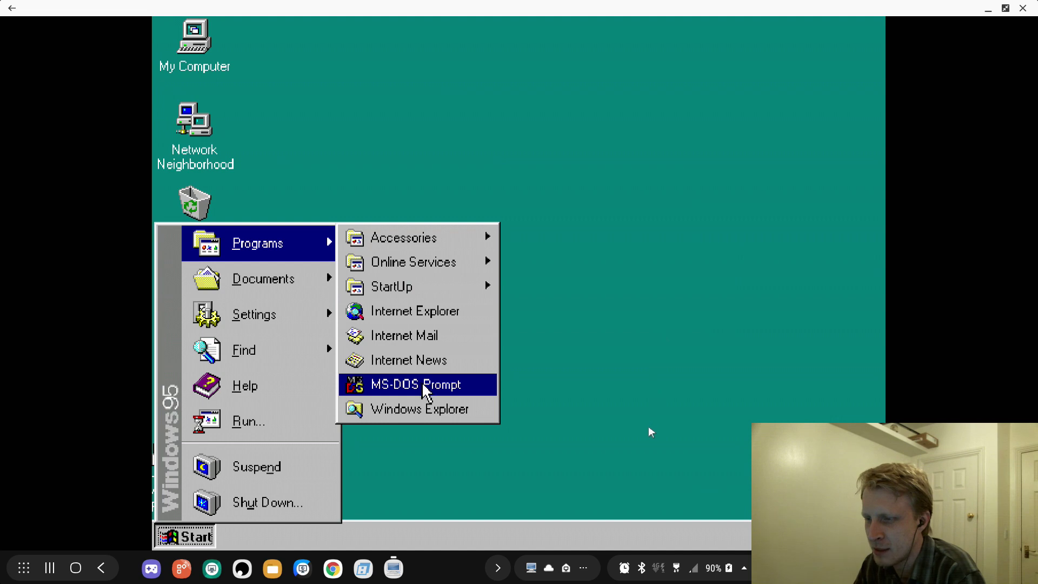
{"action": "mouse_move", "coordinate": [412, 235]}
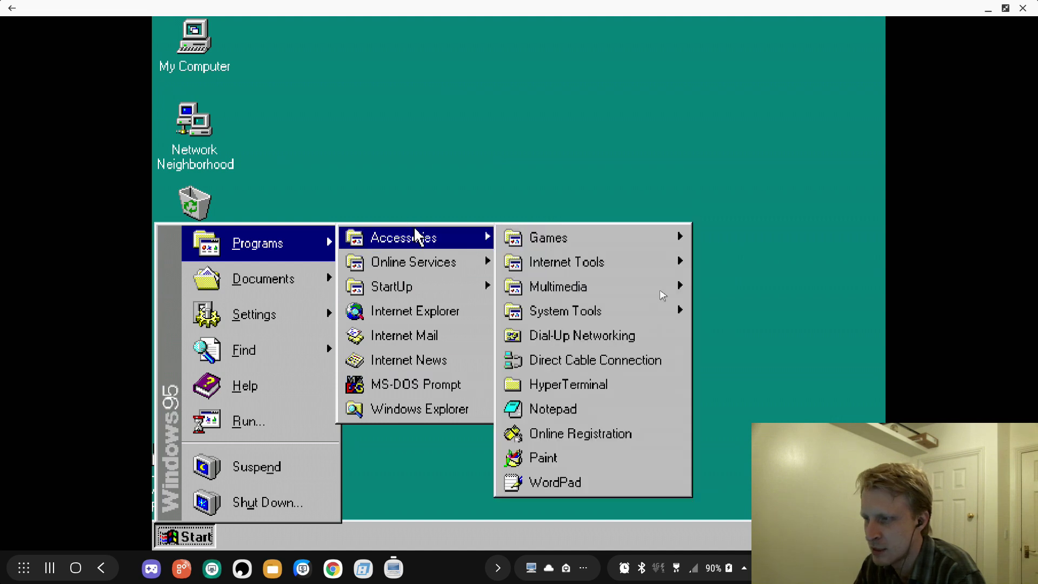
{"action": "mouse_move", "coordinate": [579, 270]}
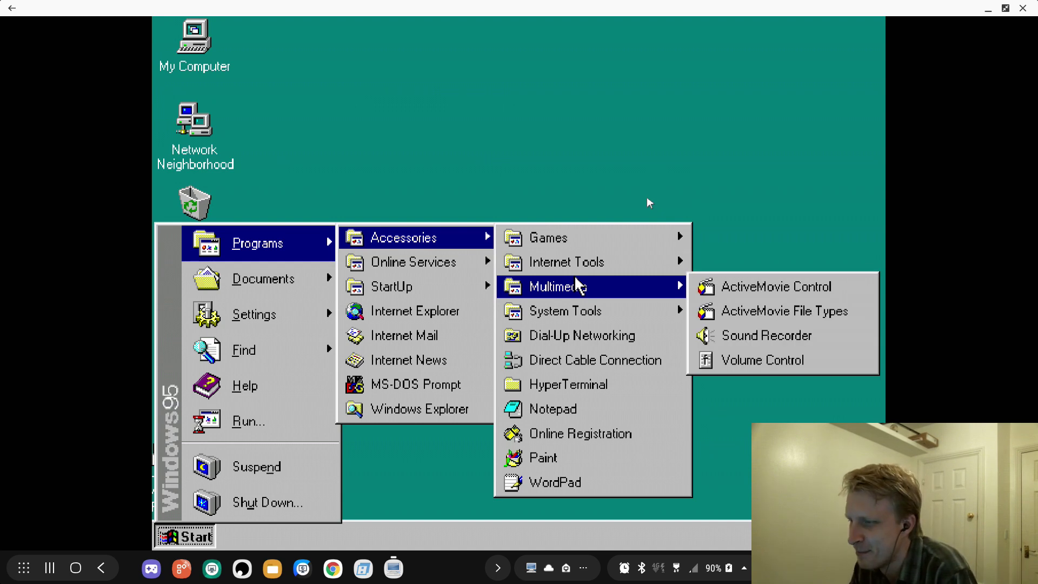
{"action": "mouse_move", "coordinate": [576, 310]}
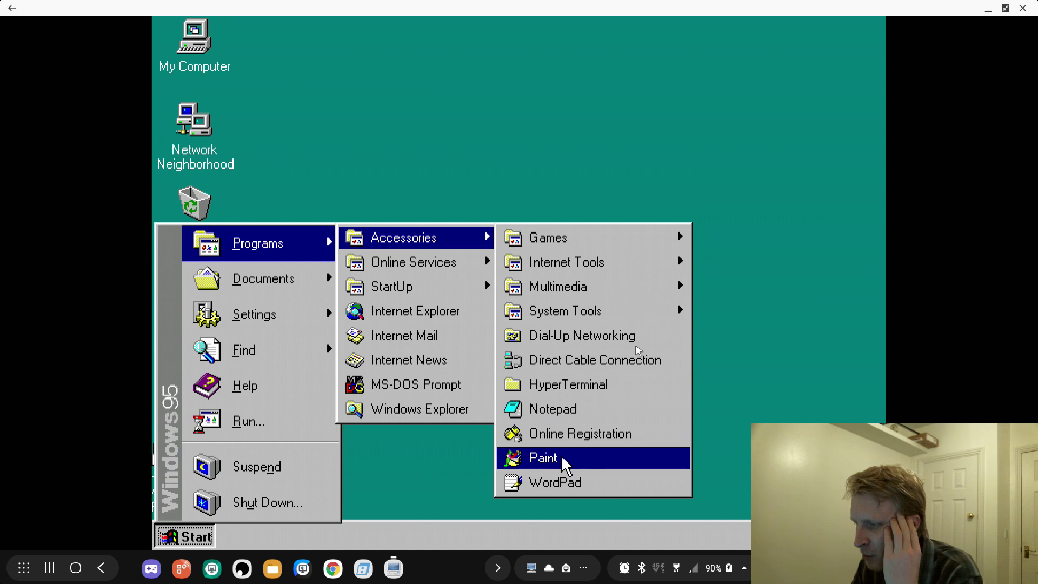
Launch Paint maximized and draw the letters M, R and P on the canvas.
{"action": "left_click", "coordinate": [564, 464]}
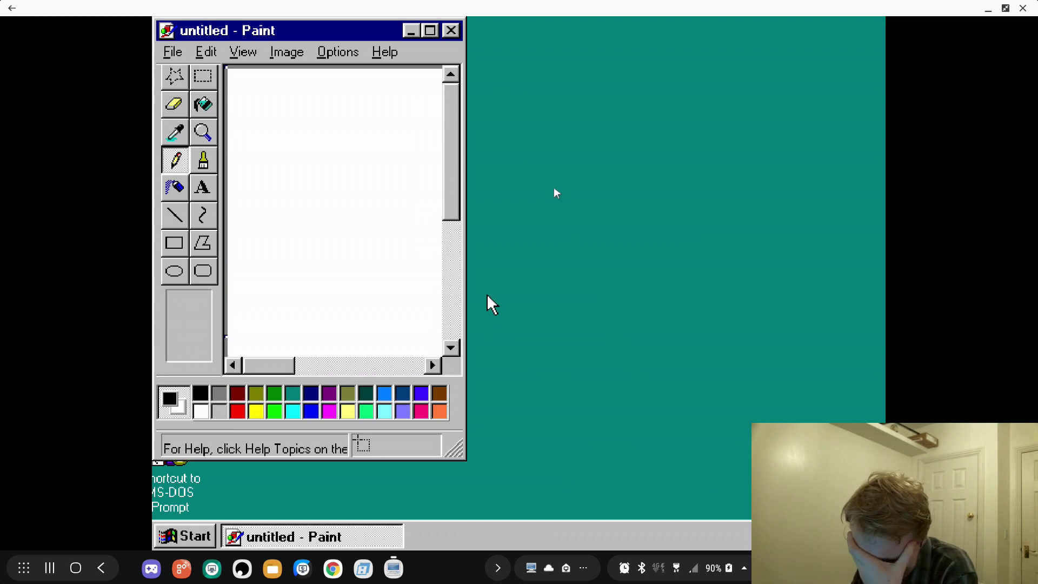
{"action": "left_click", "coordinate": [431, 30]}
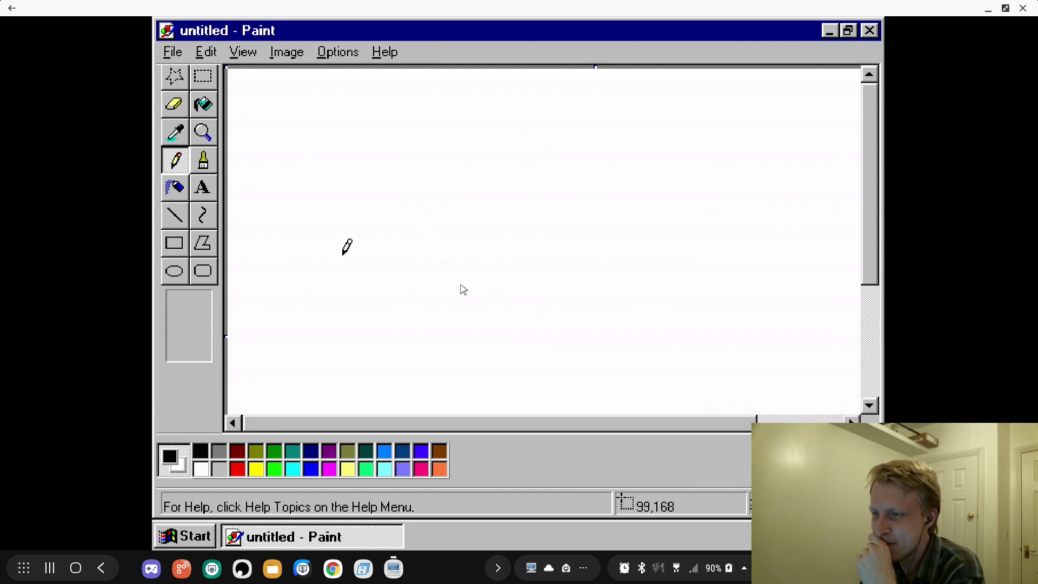
{"action": "mouse_move", "coordinate": [343, 254]}
{"action": "left_mouse_down"}
{"action": "mouse_move", "coordinate": [336, 125]}
{"action": "mouse_move", "coordinate": [400, 189]}
{"action": "mouse_move", "coordinate": [429, 125]}
{"action": "mouse_move", "coordinate": [436, 317]}
{"action": "mouse_move", "coordinate": [436, 234]}
{"action": "left_mouse_up"}
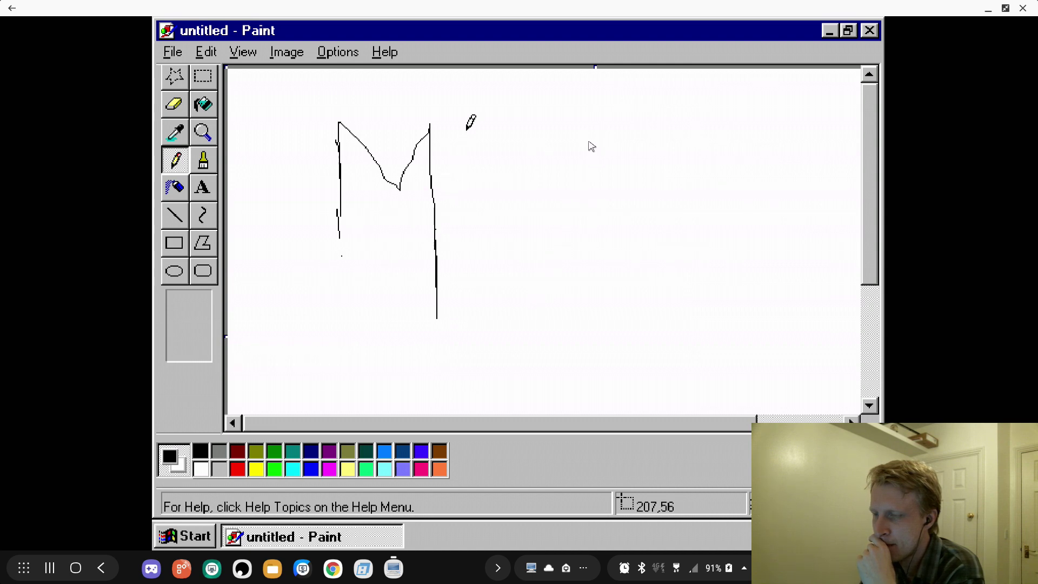
{"action": "left_click_drag", "start_coordinate": [466, 131], "coordinate": [468, 176]}
{"action": "mouse_move", "coordinate": [456, 234]}
{"action": "left_mouse_down"}
{"action": "mouse_move", "coordinate": [468, 312]}
{"action": "mouse_move", "coordinate": [457, 148]}
{"action": "mouse_move", "coordinate": [479, 131]}
{"action": "mouse_move", "coordinate": [496, 141]}
{"action": "mouse_move", "coordinate": [457, 208]}
{"action": "mouse_move", "coordinate": [605, 280]}
{"action": "left_mouse_up"}
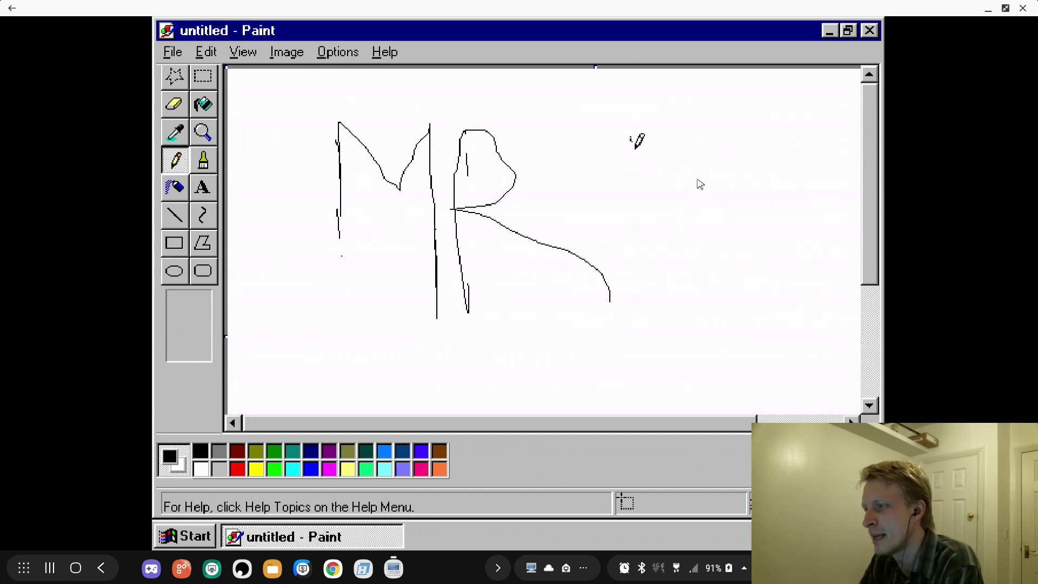
{"action": "mouse_move", "coordinate": [632, 137]}
{"action": "left_mouse_down"}
{"action": "mouse_move", "coordinate": [638, 258]}
{"action": "mouse_move", "coordinate": [628, 142]}
{"action": "mouse_move", "coordinate": [641, 115]}
{"action": "mouse_move", "coordinate": [700, 142]}
{"action": "mouse_move", "coordinate": [658, 182]}
{"action": "mouse_move", "coordinate": [629, 178]}
{"action": "left_mouse_up"}
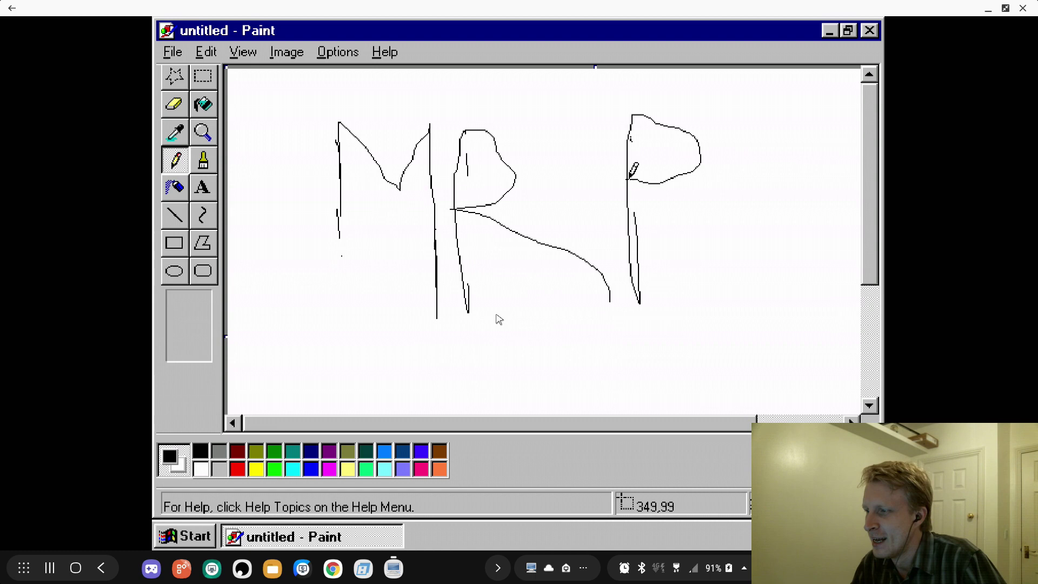
Close Paint without saving and show Start > Programs > Accessories > Games.
{"action": "left_click", "coordinate": [867, 32]}
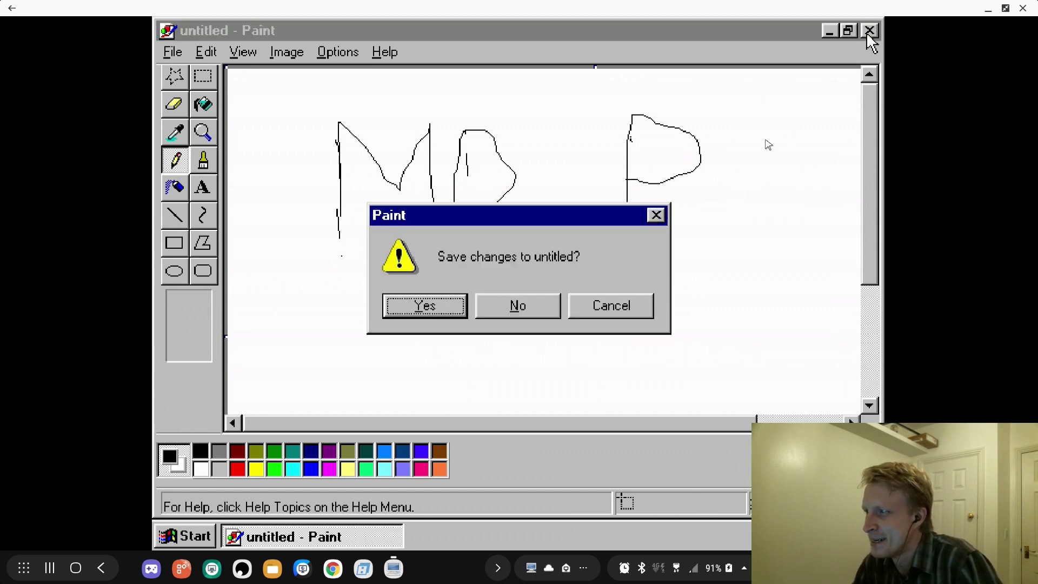
{"action": "left_click", "coordinate": [527, 316]}
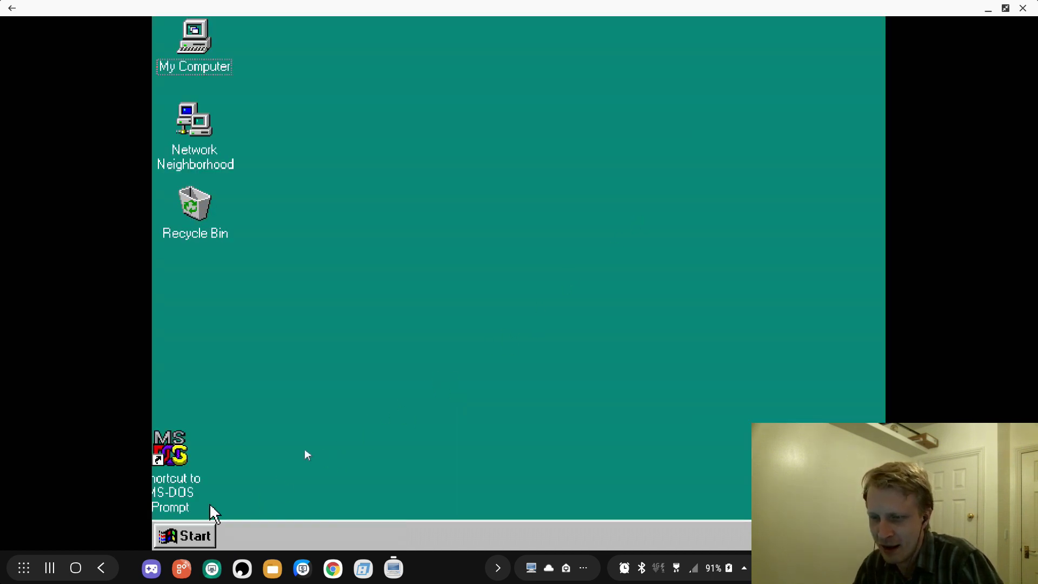
{"action": "left_click", "coordinate": [208, 536]}
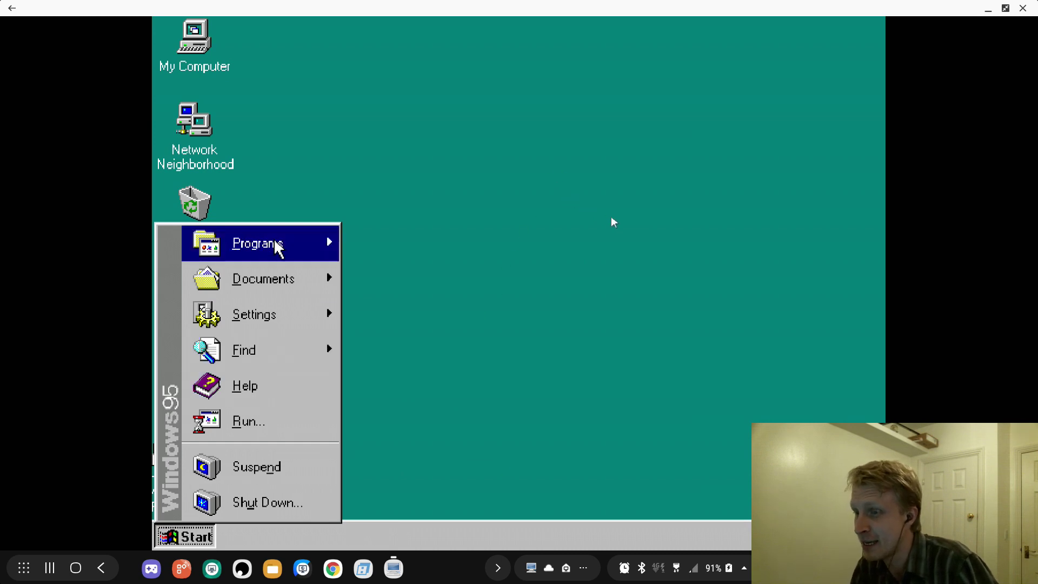
{"action": "mouse_move", "coordinate": [277, 247]}
{"action": "mouse_move", "coordinate": [427, 243]}
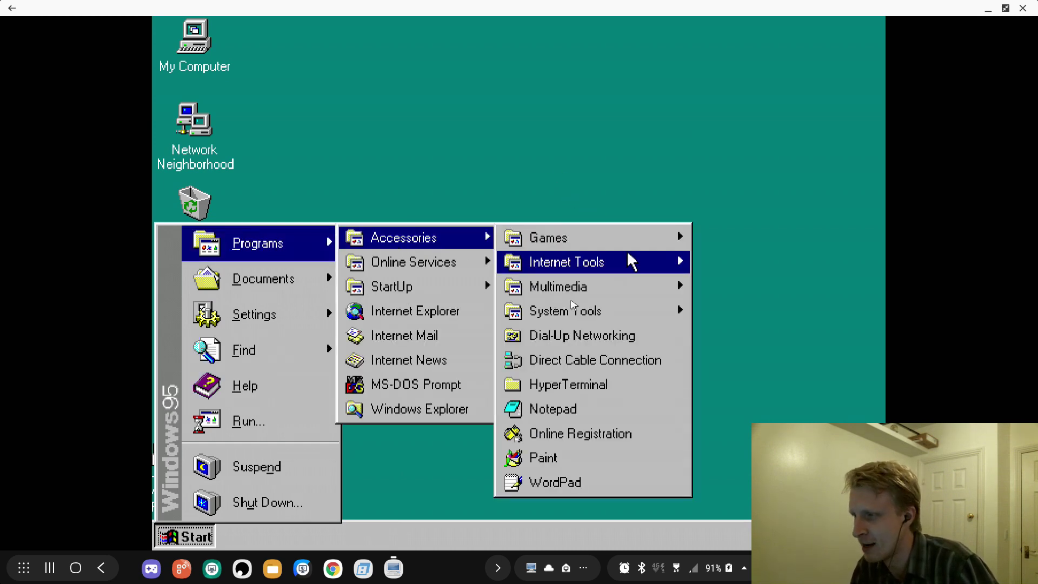
{"action": "mouse_move", "coordinate": [636, 240]}
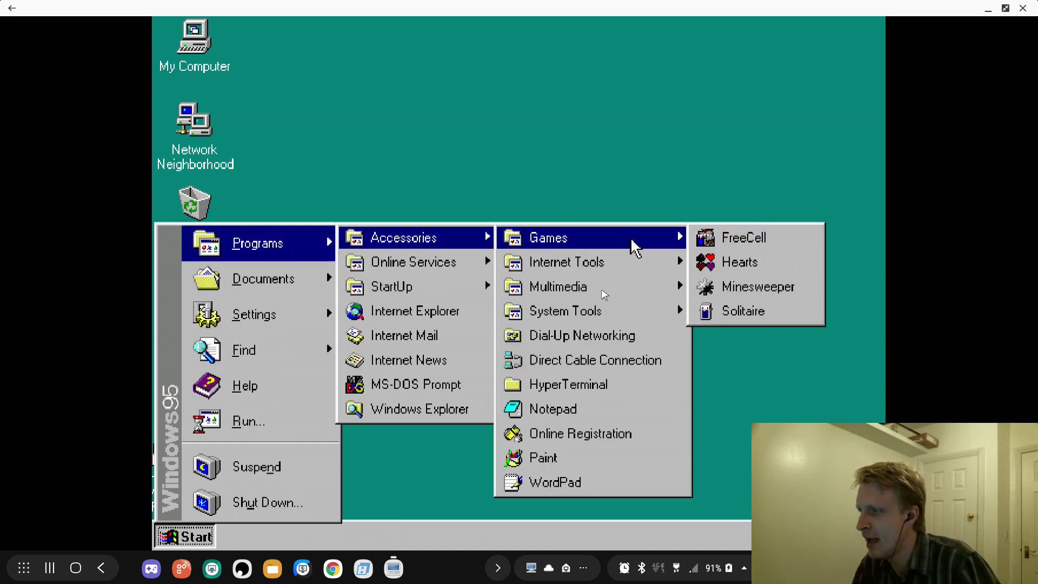
Open Solitaire maximized, move the Ace of spades up, deal twice, try a move, then close it.
{"action": "left_click", "coordinate": [749, 311]}
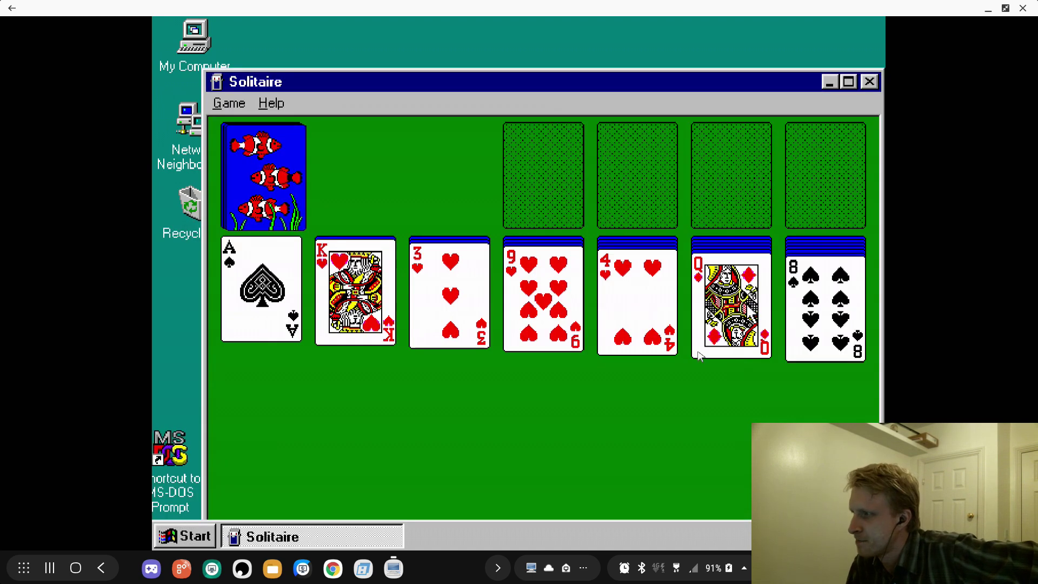
{"action": "left_click", "coordinate": [850, 83]}
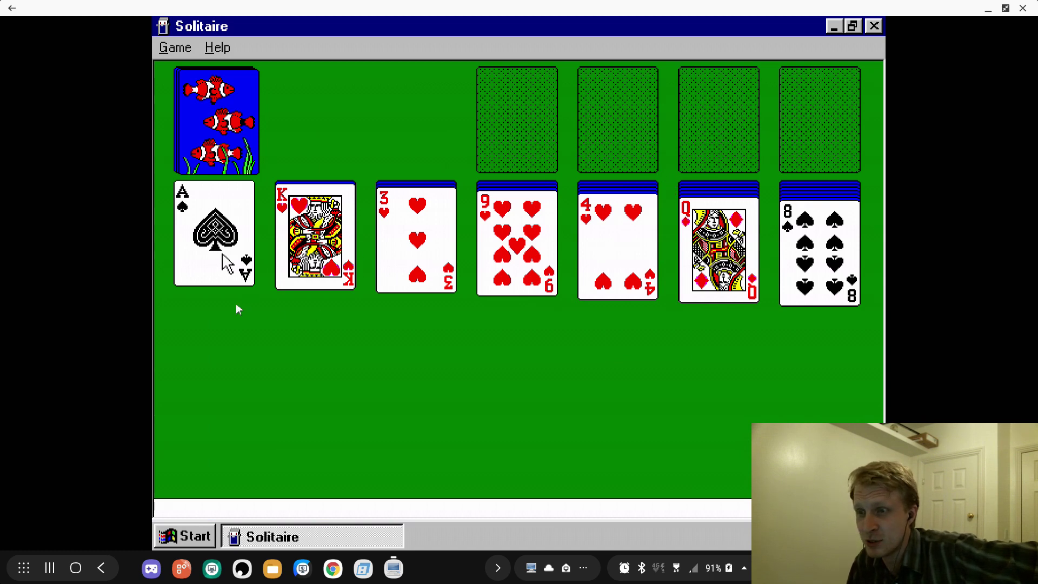
{"action": "double_click", "coordinate": [205, 265]}
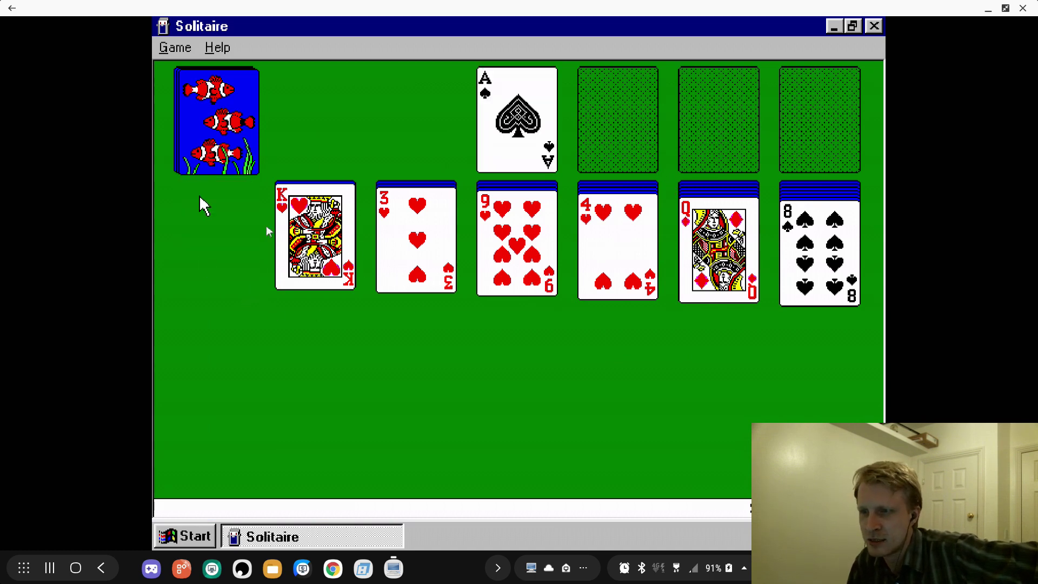
{"action": "left_click", "coordinate": [210, 142]}
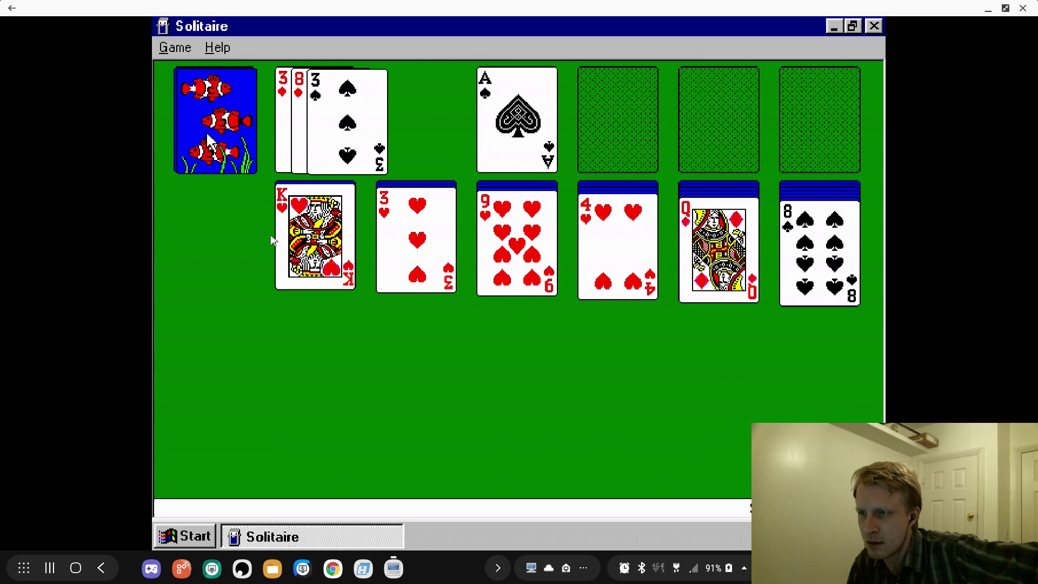
{"action": "left_click", "coordinate": [211, 142]}
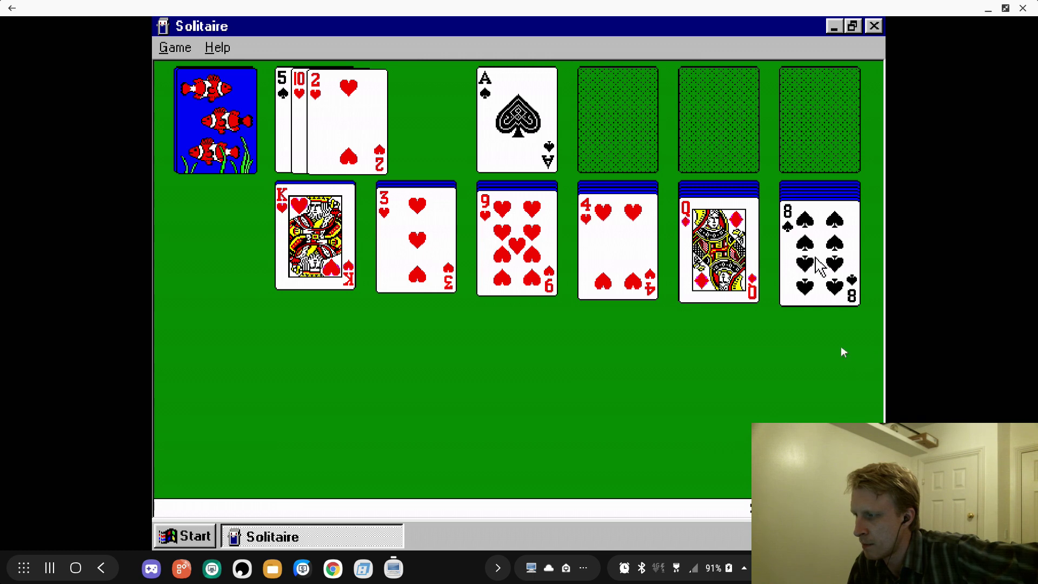
{"action": "left_click_drag", "start_coordinate": [734, 268], "coordinate": [792, 264]}
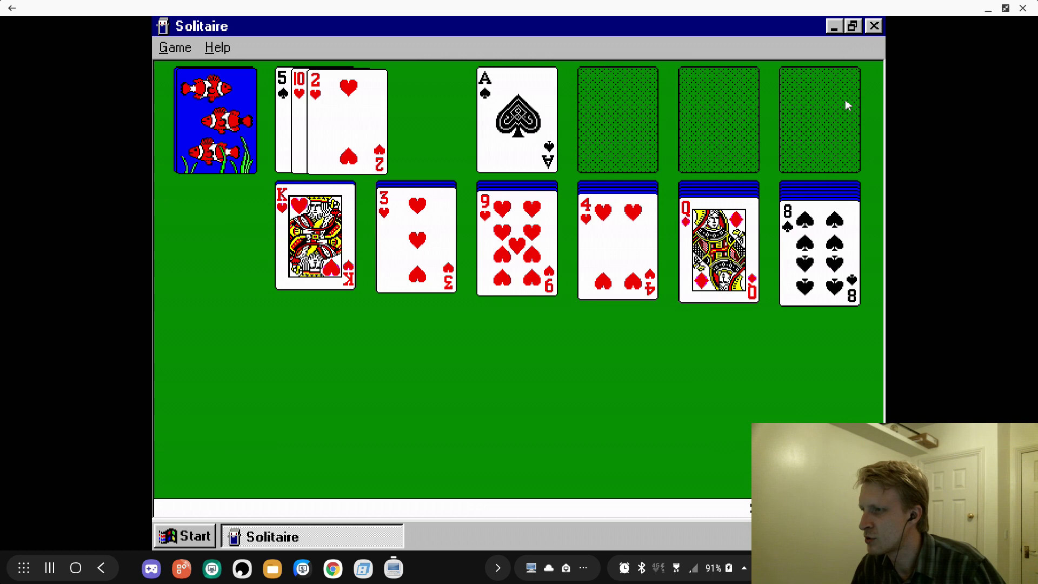
{"action": "left_click", "coordinate": [874, 27]}
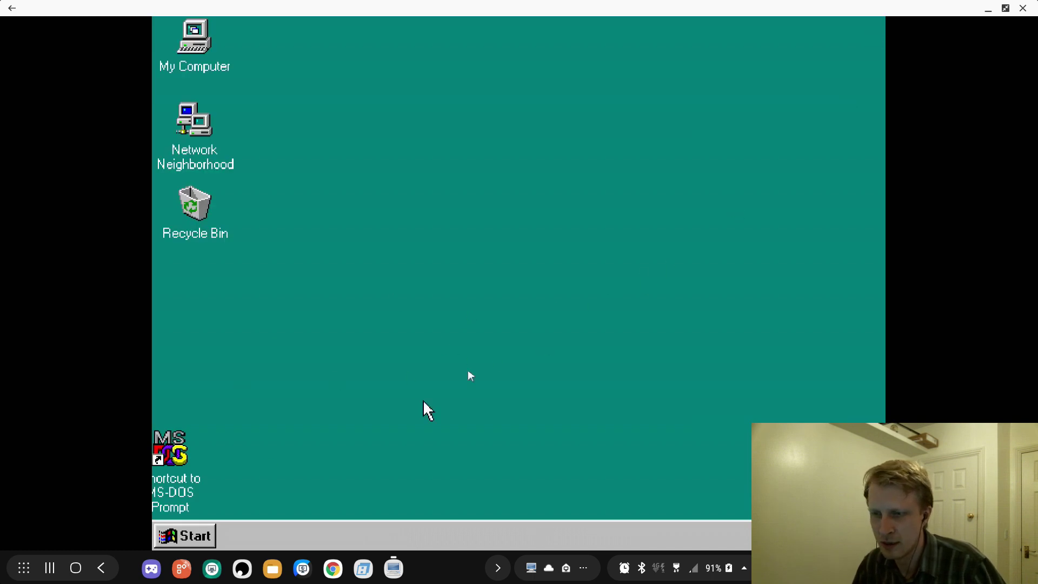
Launch Minesweeper from the Start menu and uncover two cells, hitting a mine.
{"action": "left_click", "coordinate": [207, 537]}
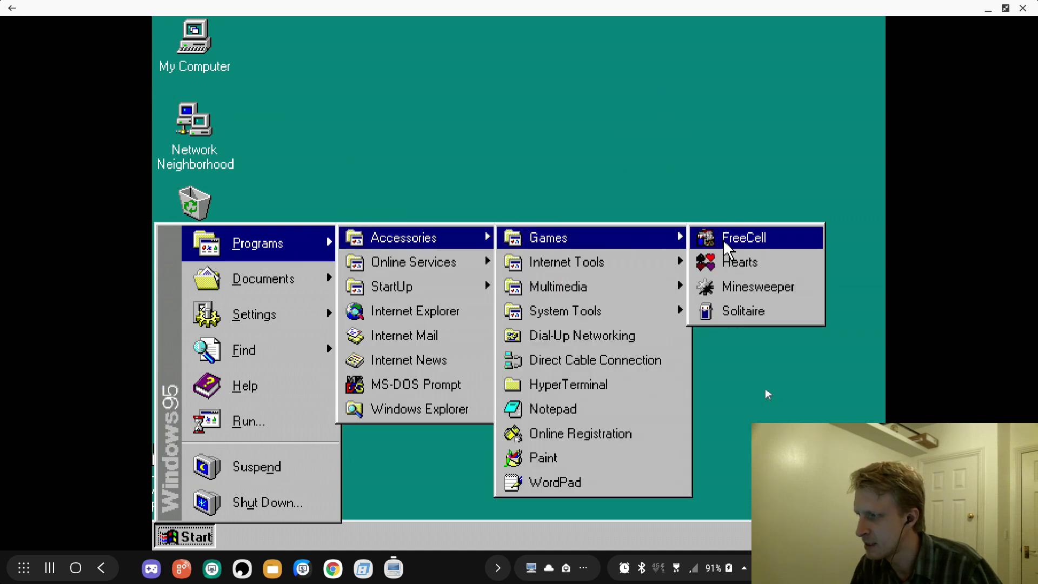
{"action": "left_click", "coordinate": [739, 287]}
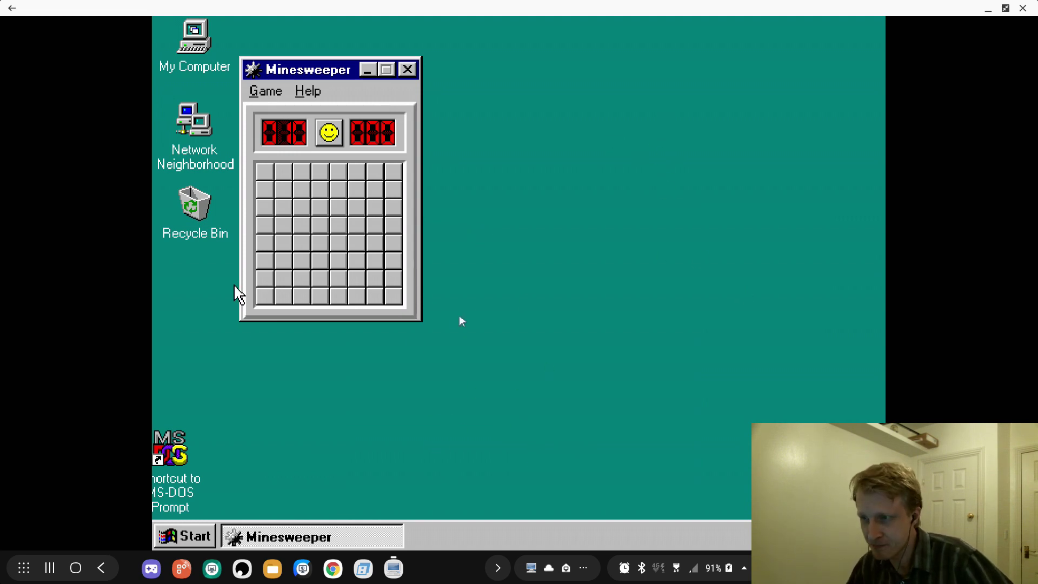
{"action": "left_click", "coordinate": [287, 297]}
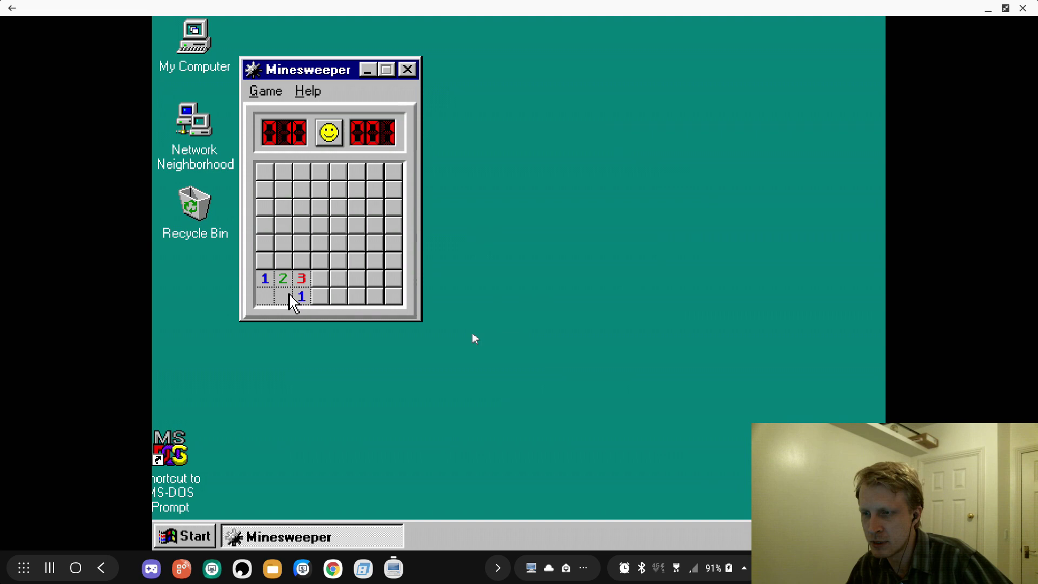
{"action": "left_click", "coordinate": [340, 227]}
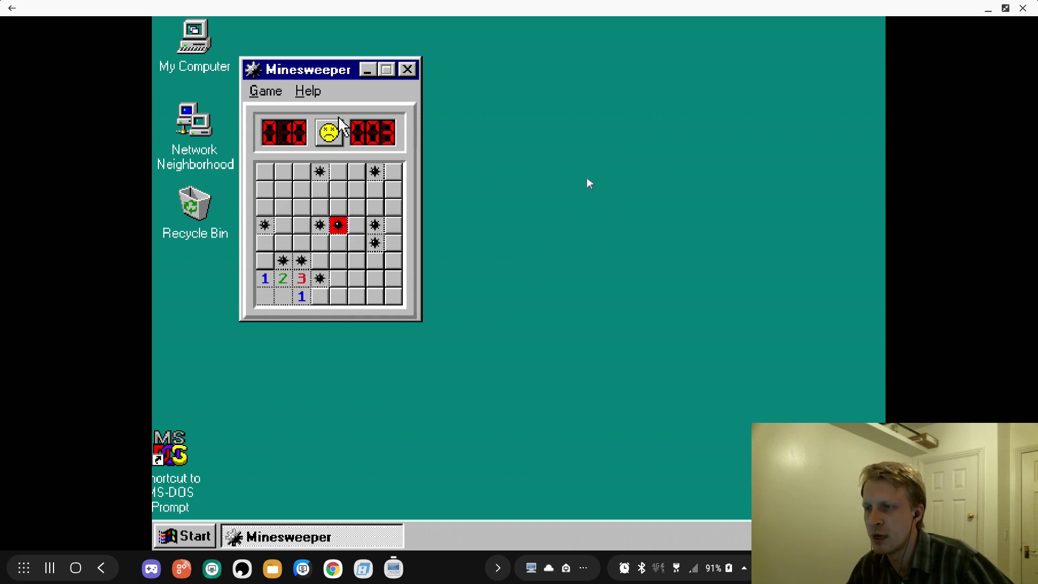
Restart and play another round until a mine, then start a fresh game that opens a large area.
{"action": "left_click", "coordinate": [335, 134]}
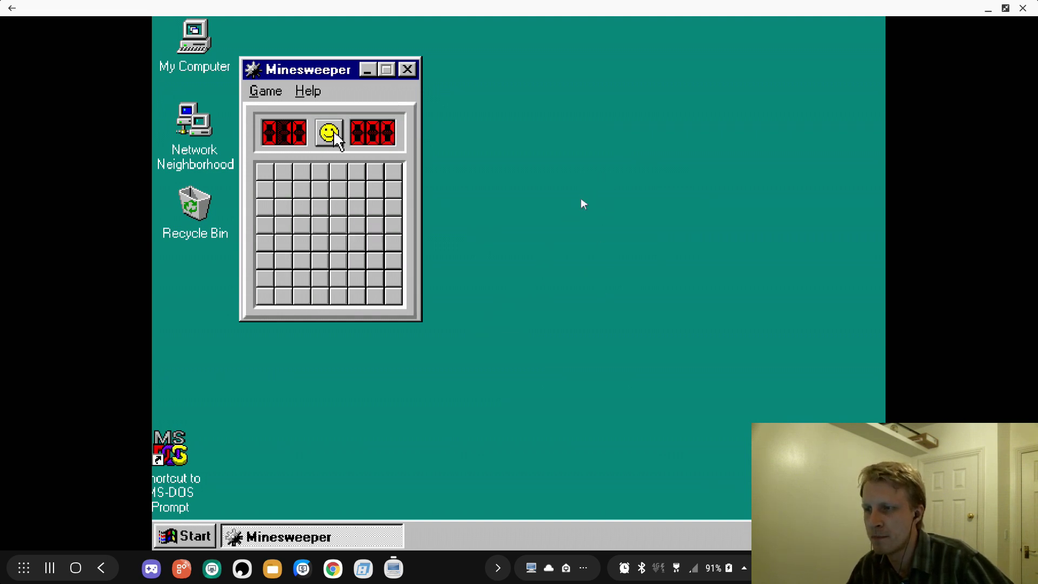
{"action": "left_click", "coordinate": [341, 235]}
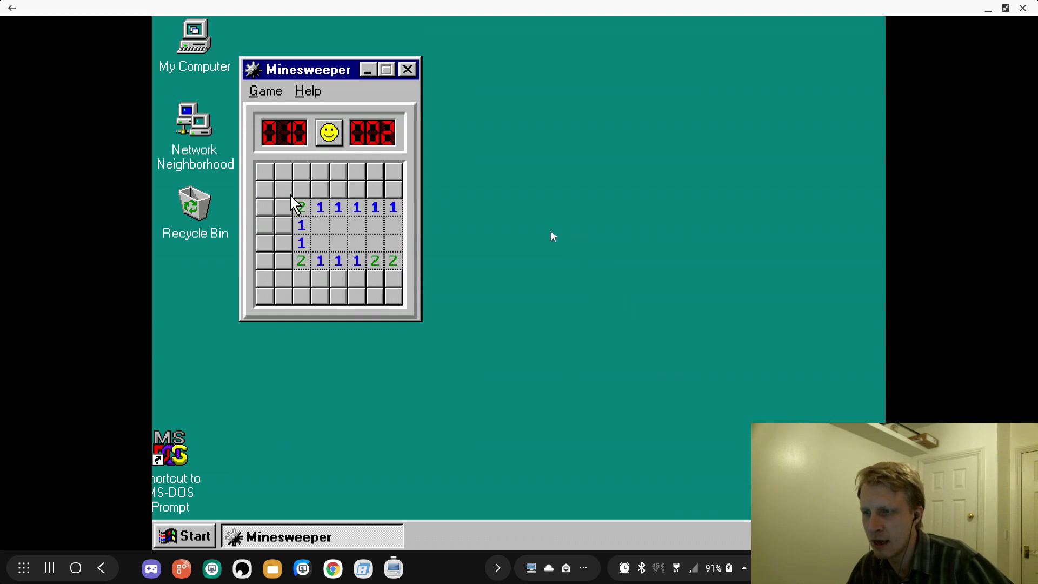
{"action": "left_click", "coordinate": [272, 174]}
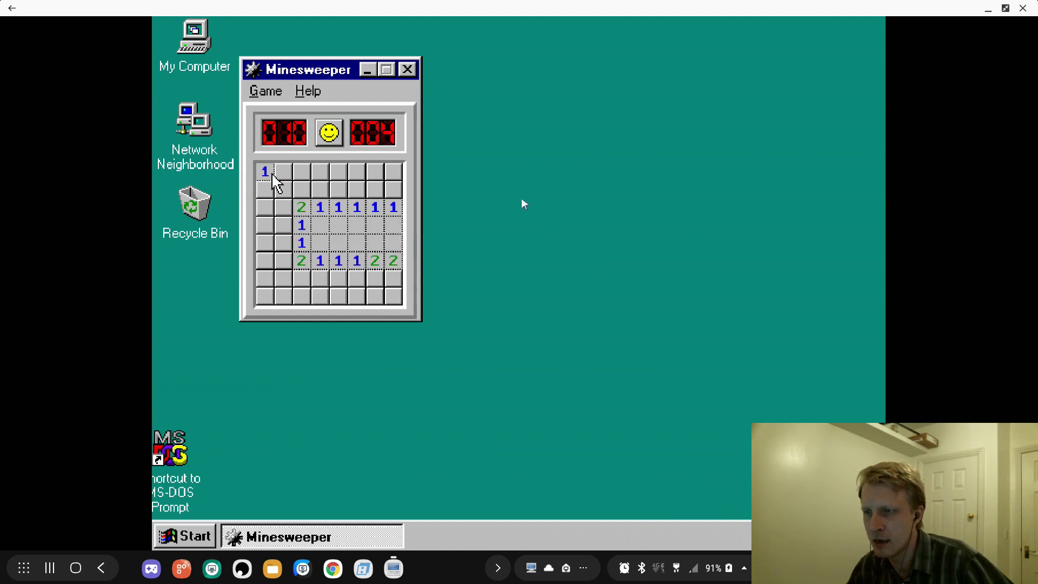
{"action": "left_click", "coordinate": [270, 294]}
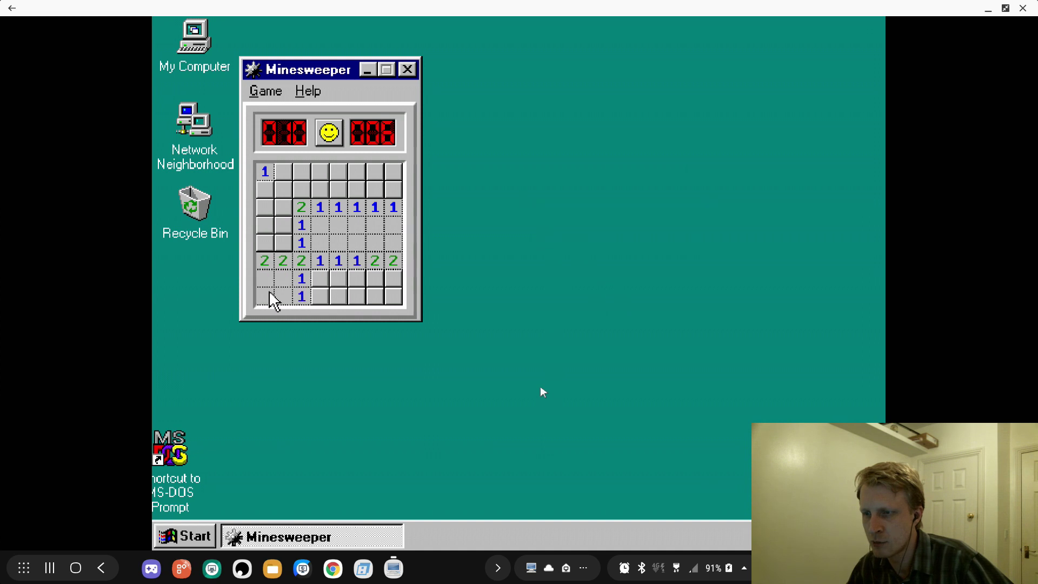
{"action": "left_click", "coordinate": [286, 245]}
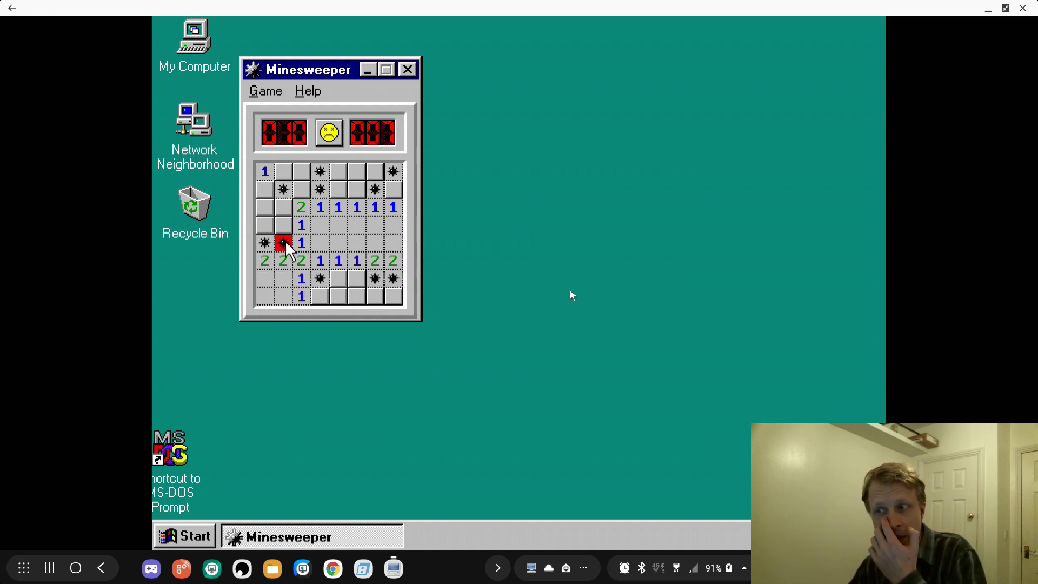
{"action": "left_click", "coordinate": [331, 137]}
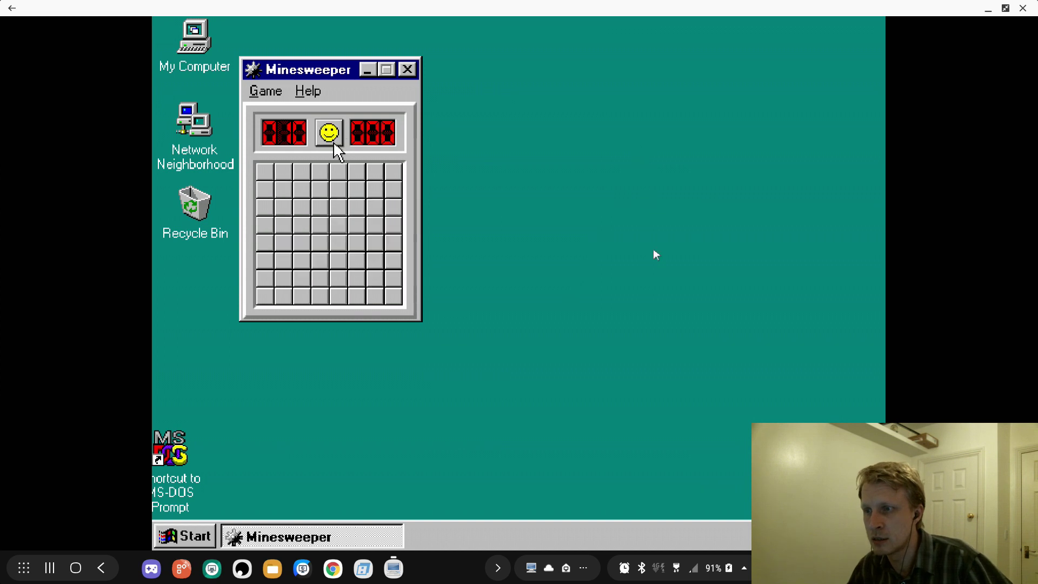
{"action": "left_click", "coordinate": [334, 213]}
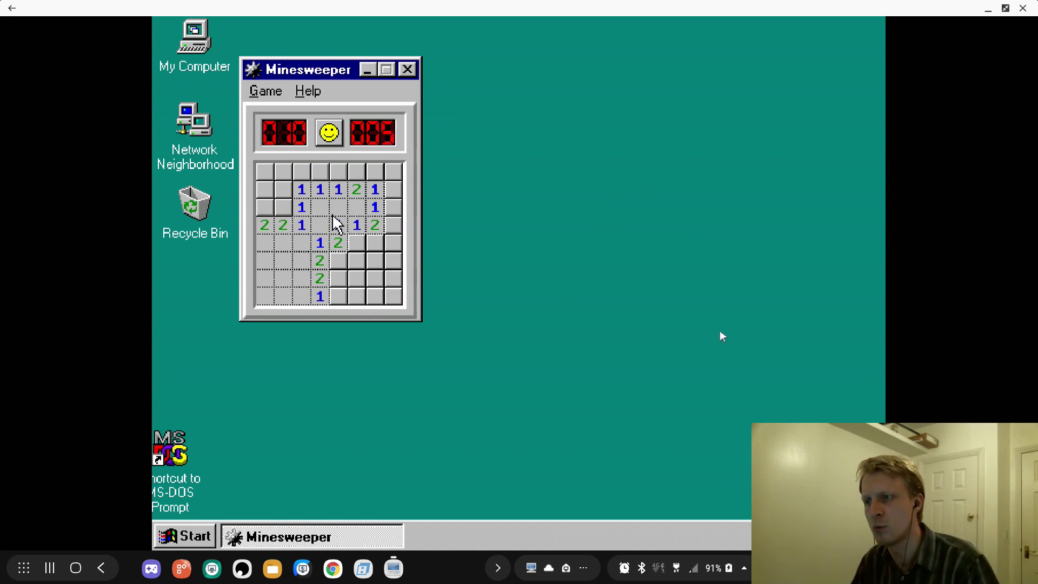
Close Minesweeper, launch Internet Explorer, dismiss its error, and maximize the browser window.
{"action": "left_click", "coordinate": [408, 70]}
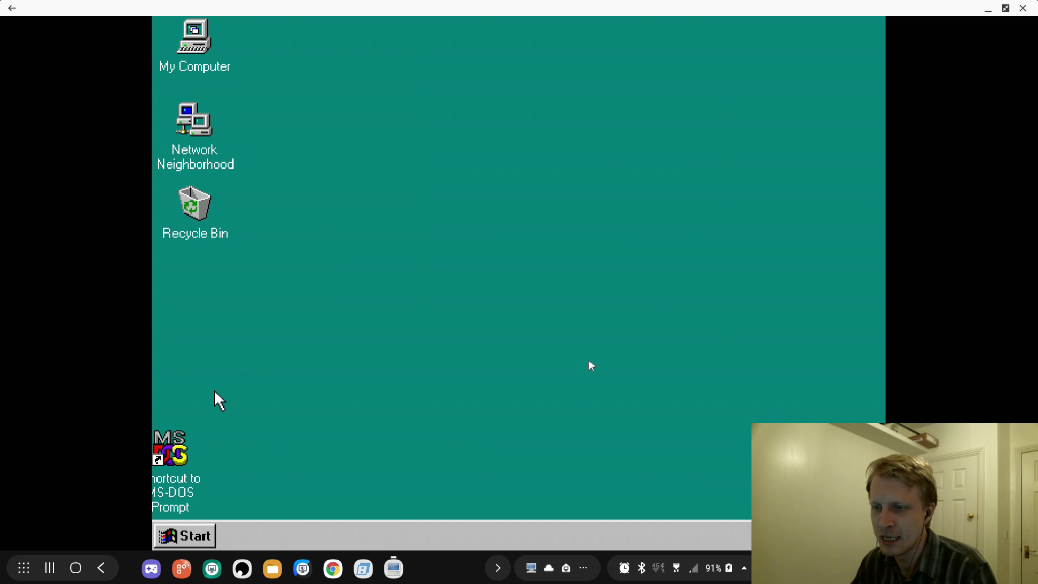
{"action": "left_click", "coordinate": [186, 538]}
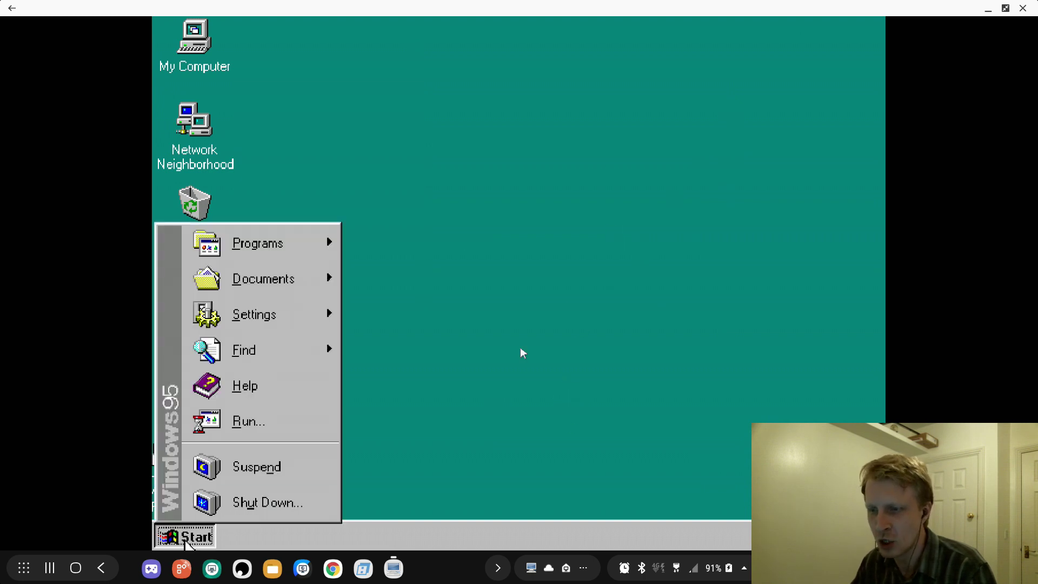
{"action": "mouse_move", "coordinate": [325, 247]}
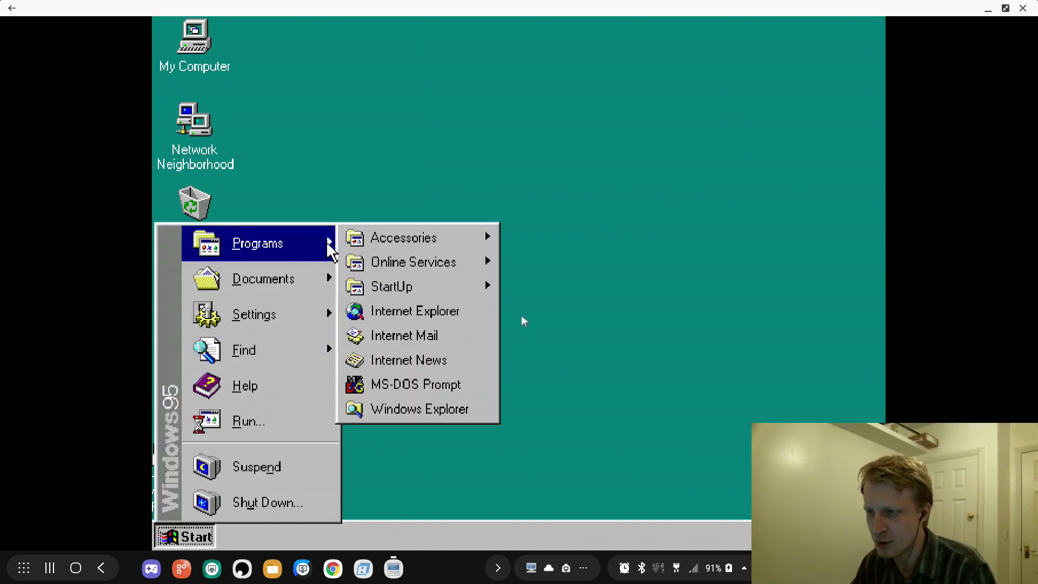
{"action": "left_click", "coordinate": [444, 312]}
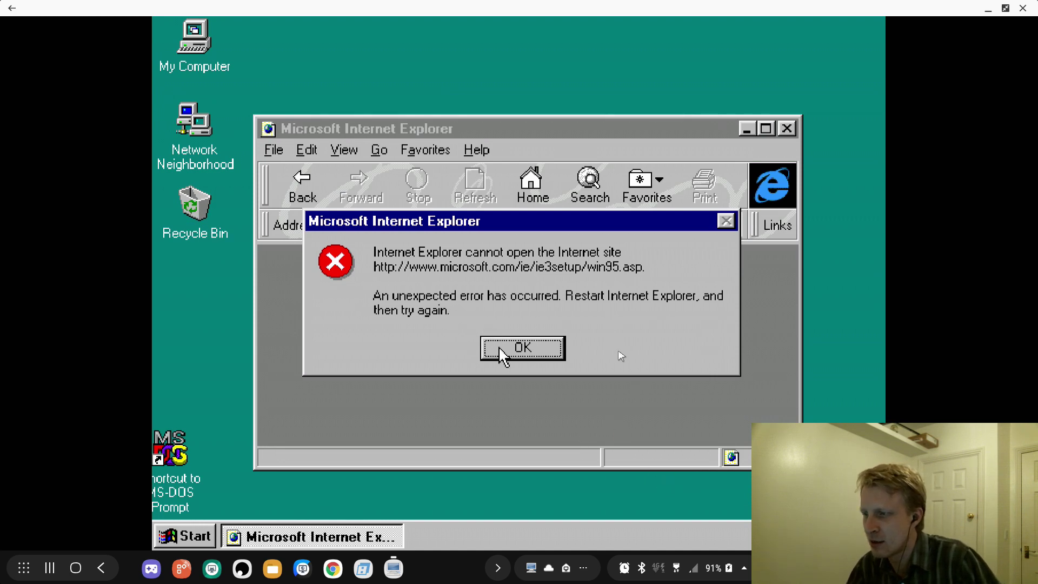
{"action": "left_click", "coordinate": [511, 362]}
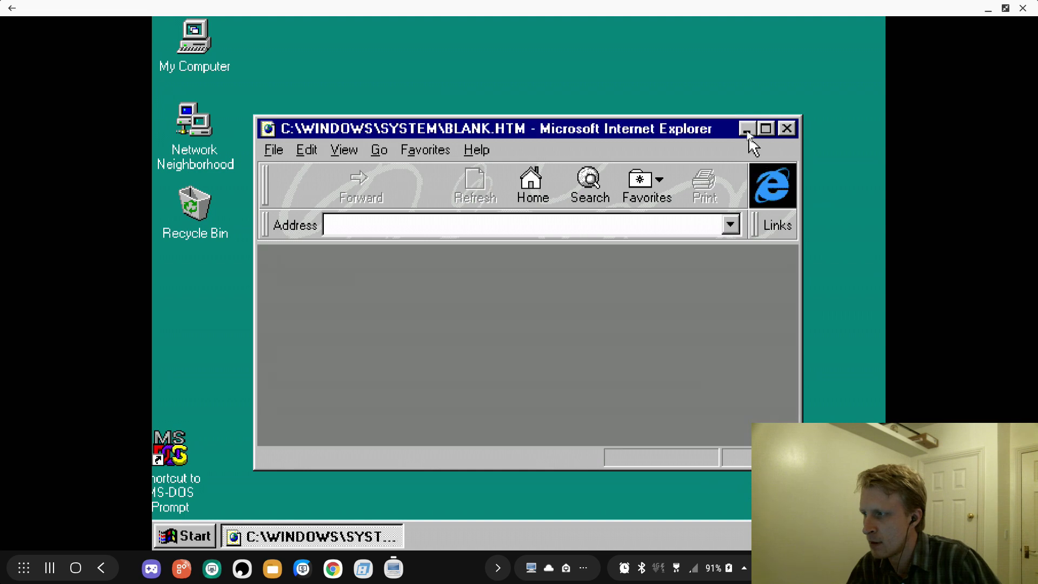
{"action": "left_click", "coordinate": [754, 132]}
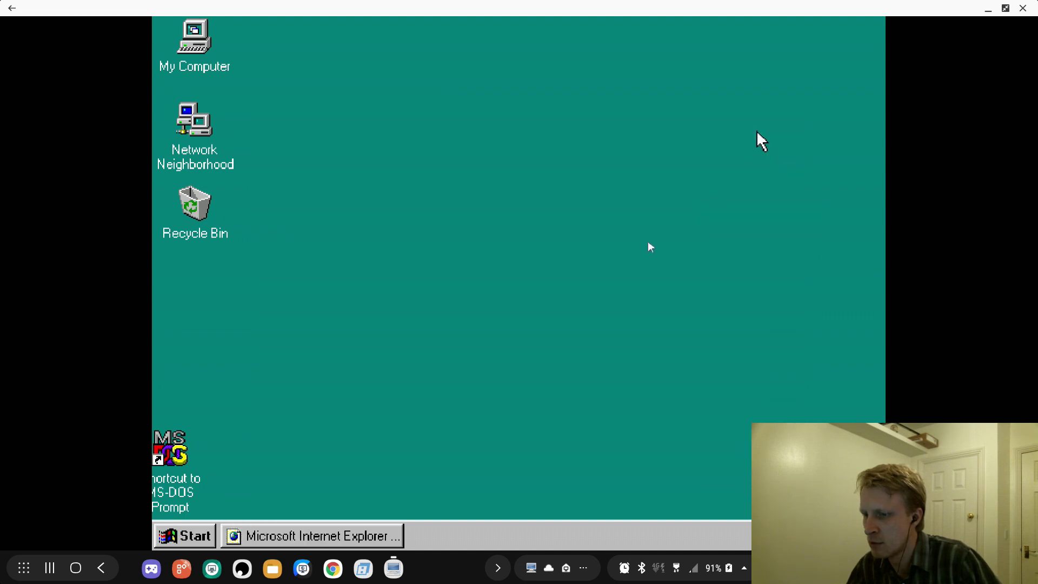
{"action": "left_click", "coordinate": [356, 538]}
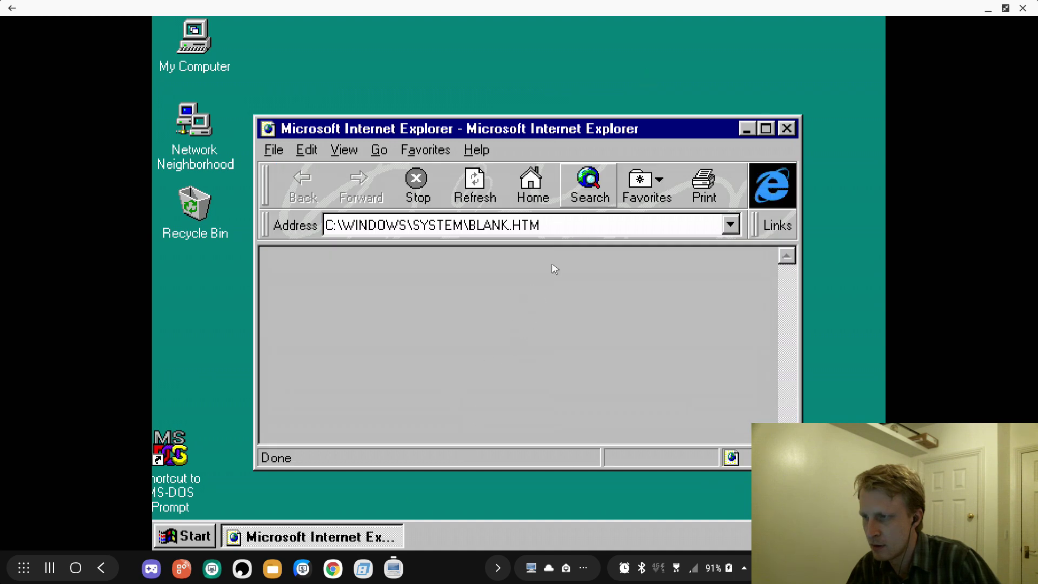
{"action": "left_click", "coordinate": [765, 129]}
Try loading youtube.com, dismiss the cannot-open error, and close Internet Explorer.
{"action": "left_click", "coordinate": [511, 133]}
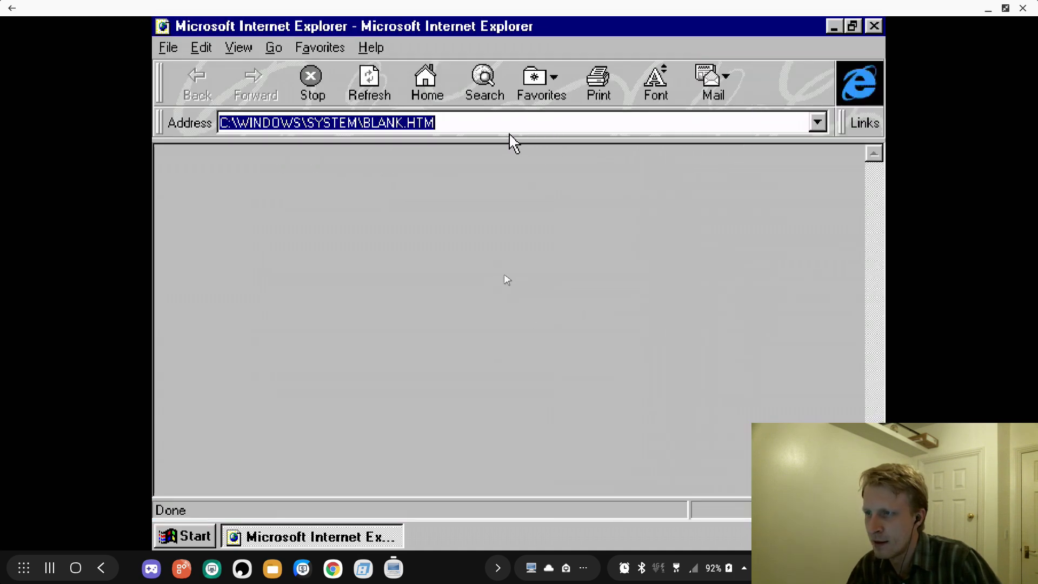
{"action": "type", "text": "youtube.com"}
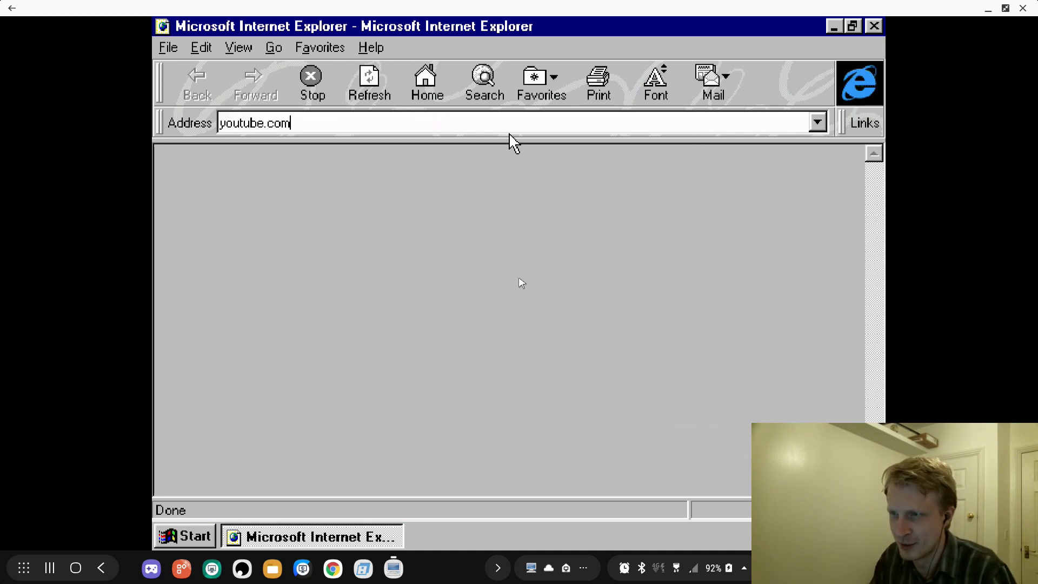
{"action": "key", "text": "Return"}
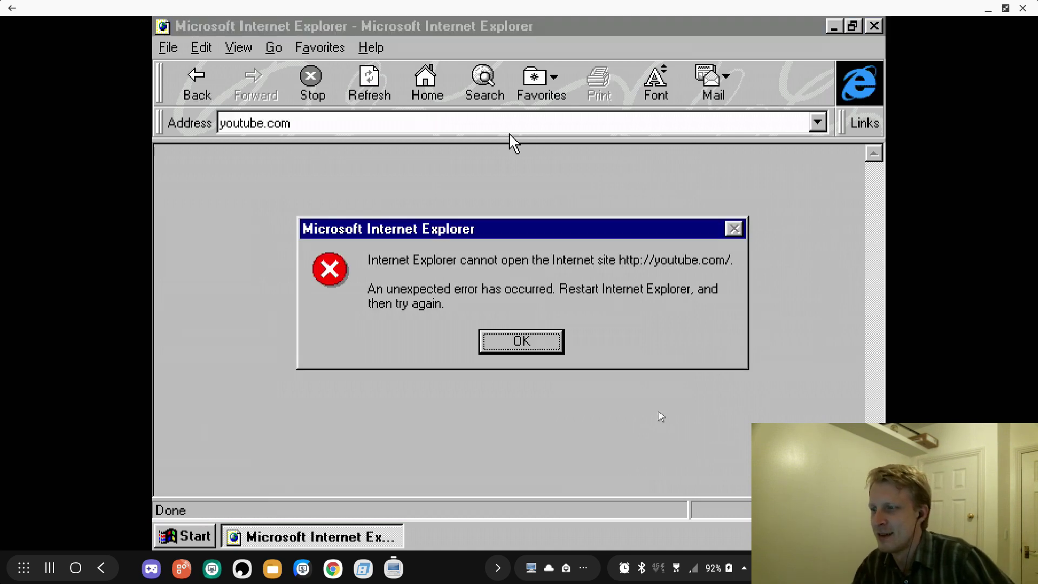
{"action": "left_click", "coordinate": [529, 343]}
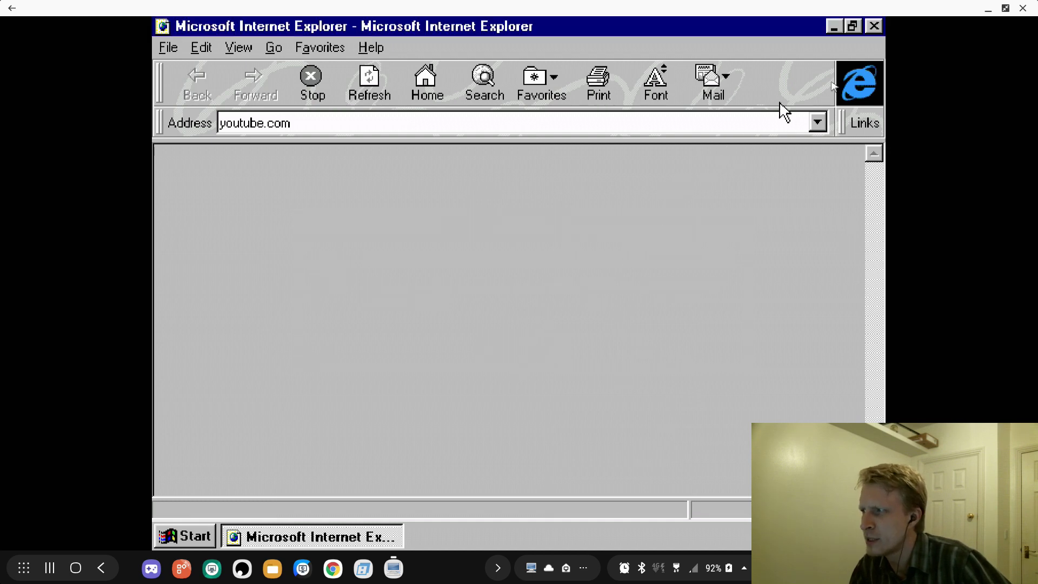
{"action": "left_click", "coordinate": [874, 31]}
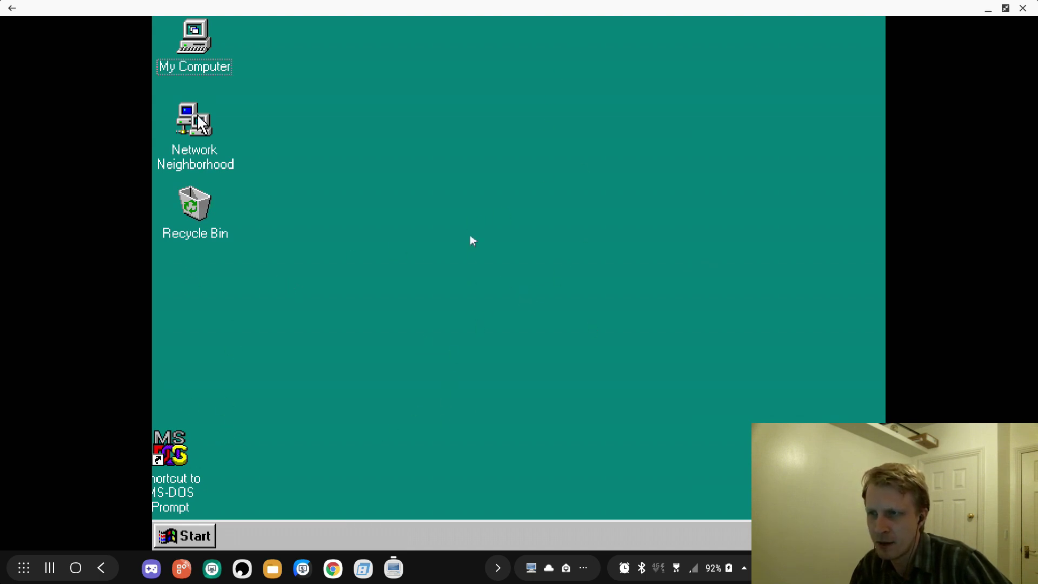
{"action": "double_click", "coordinate": [196, 39]}
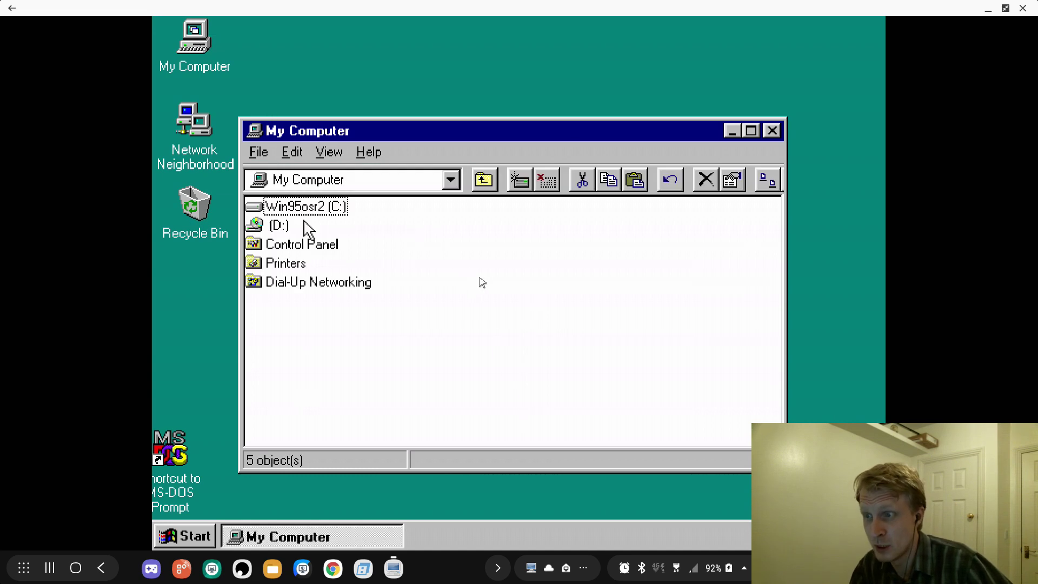
{"action": "left_click", "coordinate": [322, 208]}
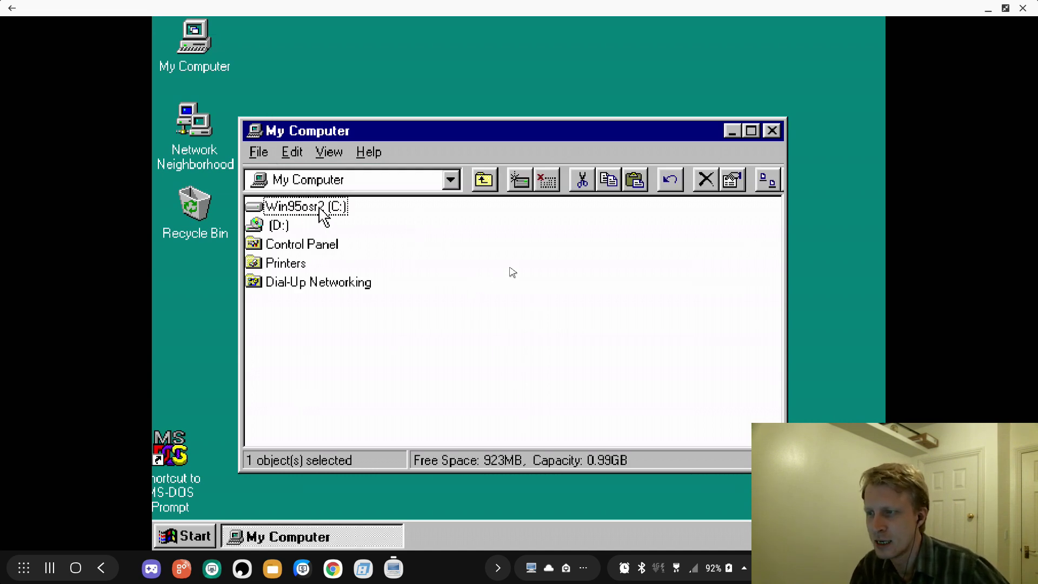
{"action": "left_click", "coordinate": [730, 181]}
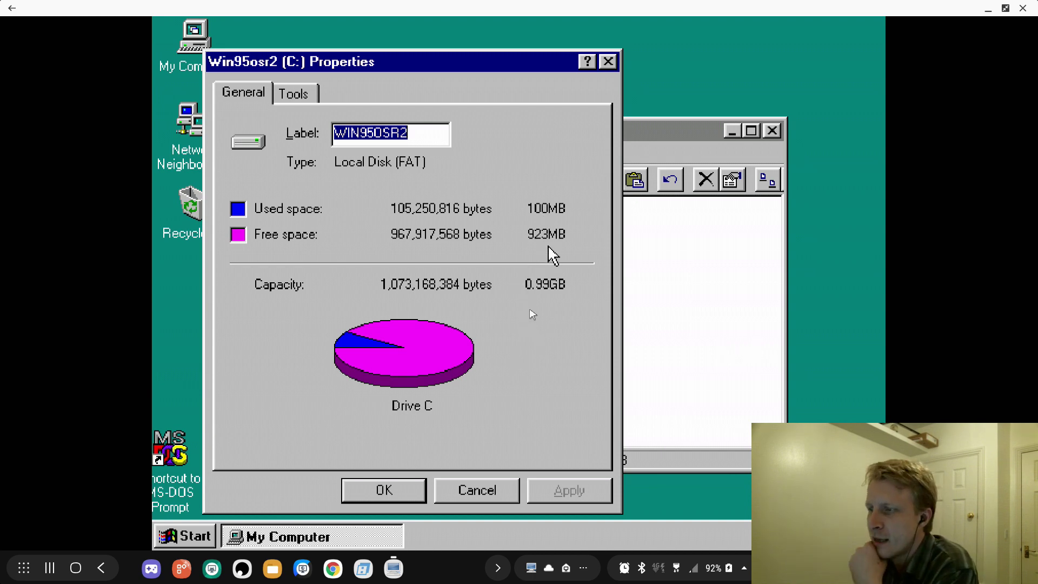
{"action": "left_click", "coordinate": [610, 61]}
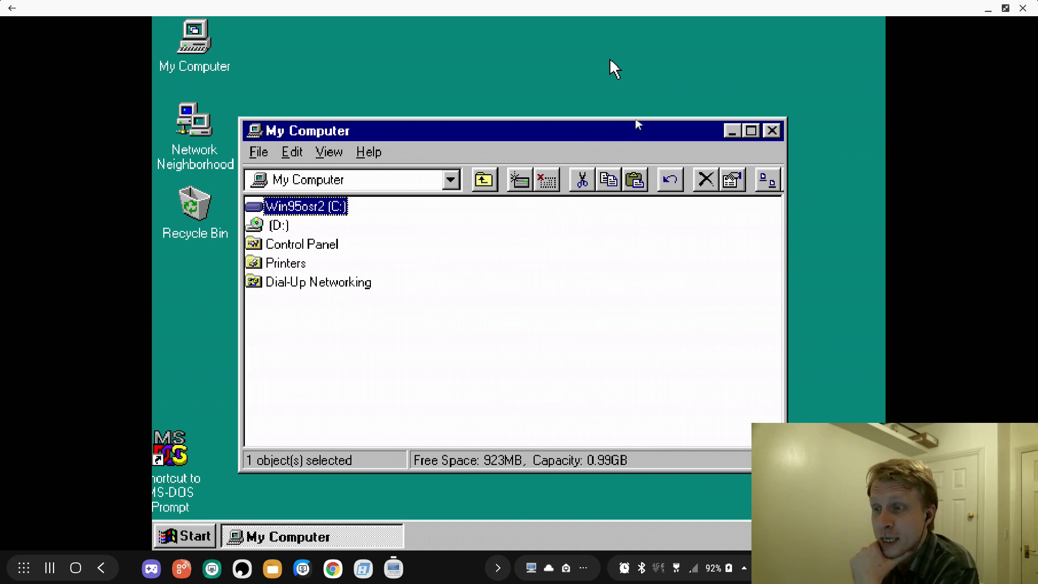
{"action": "left_click", "coordinate": [277, 226]}
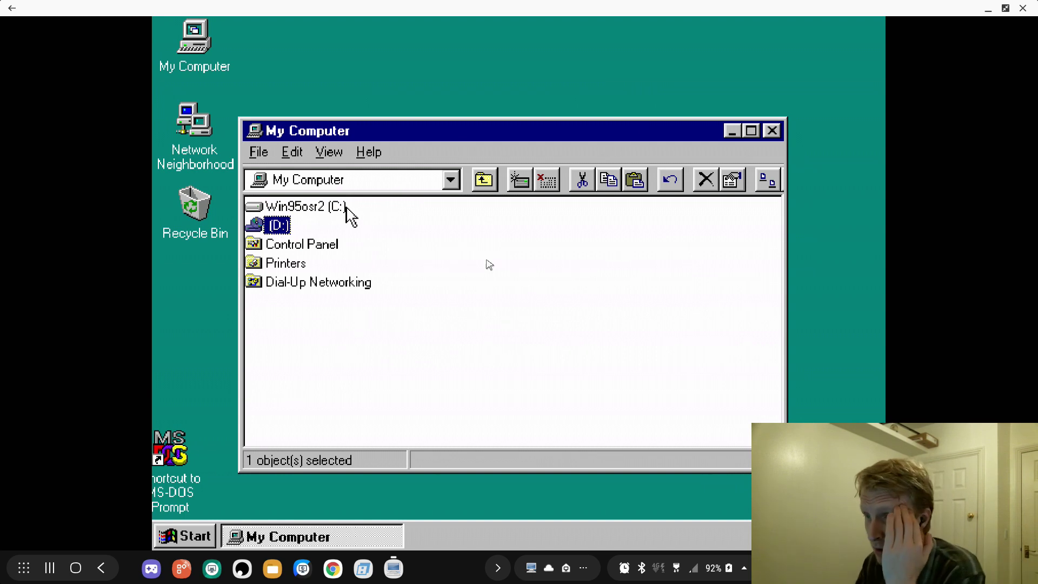
{"action": "left_click", "coordinate": [772, 131]}
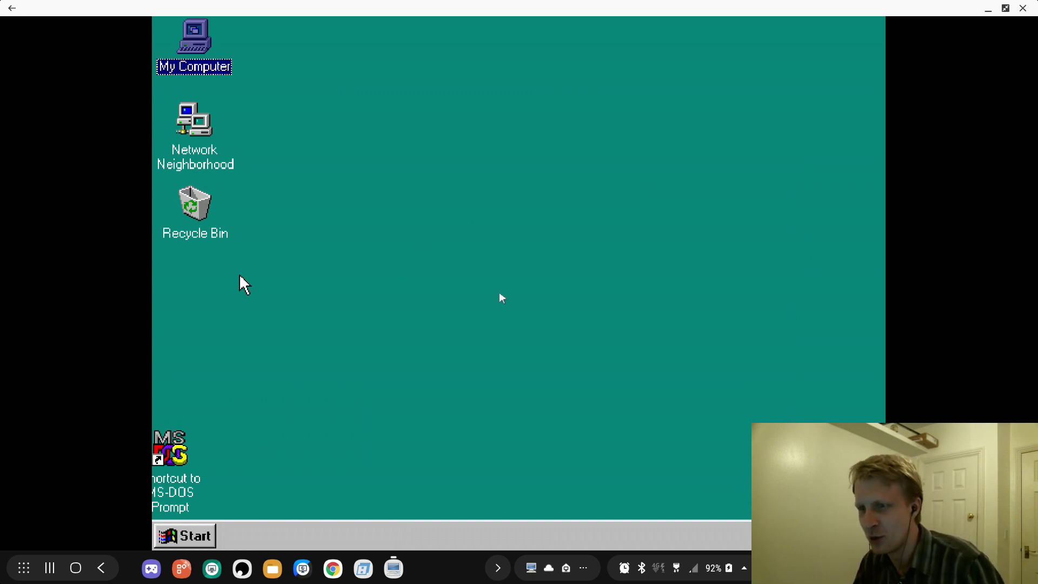
Create a new folder named MRP SECRETS on drive C: via My Computer.
{"action": "double_click", "coordinate": [197, 39]}
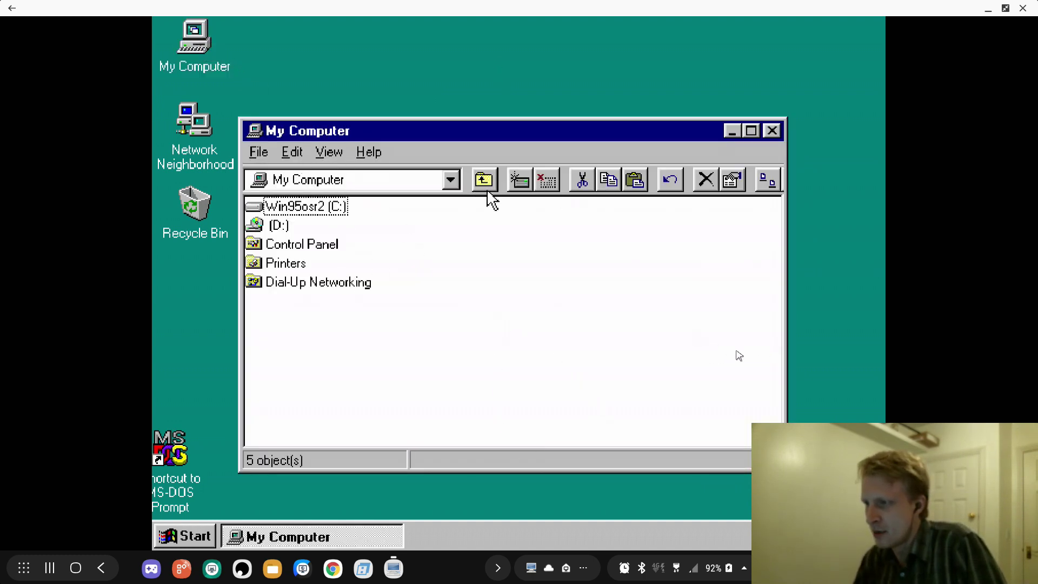
{"action": "double_click", "coordinate": [300, 210]}
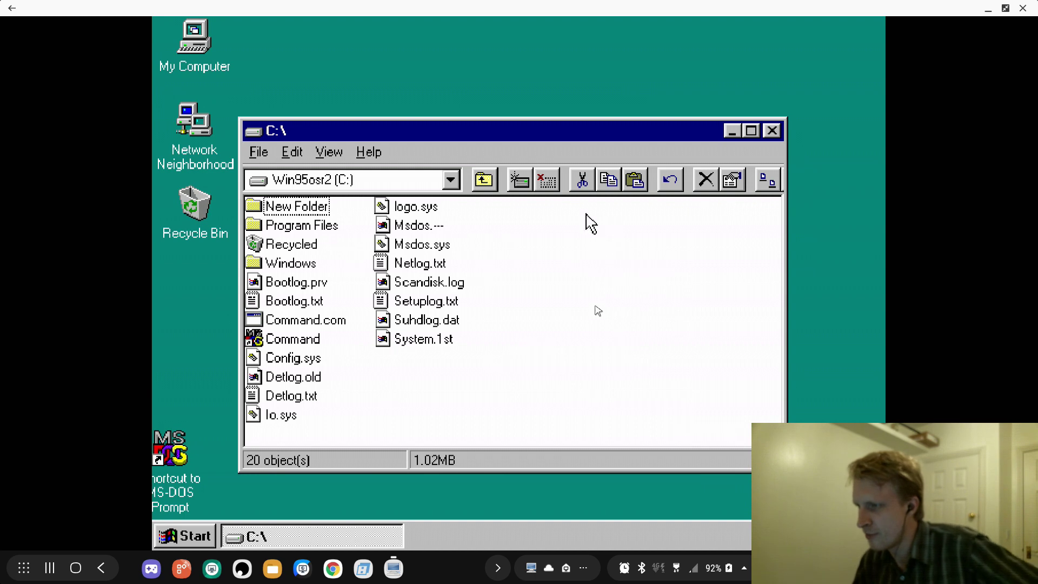
{"action": "left_click", "coordinate": [260, 153]}
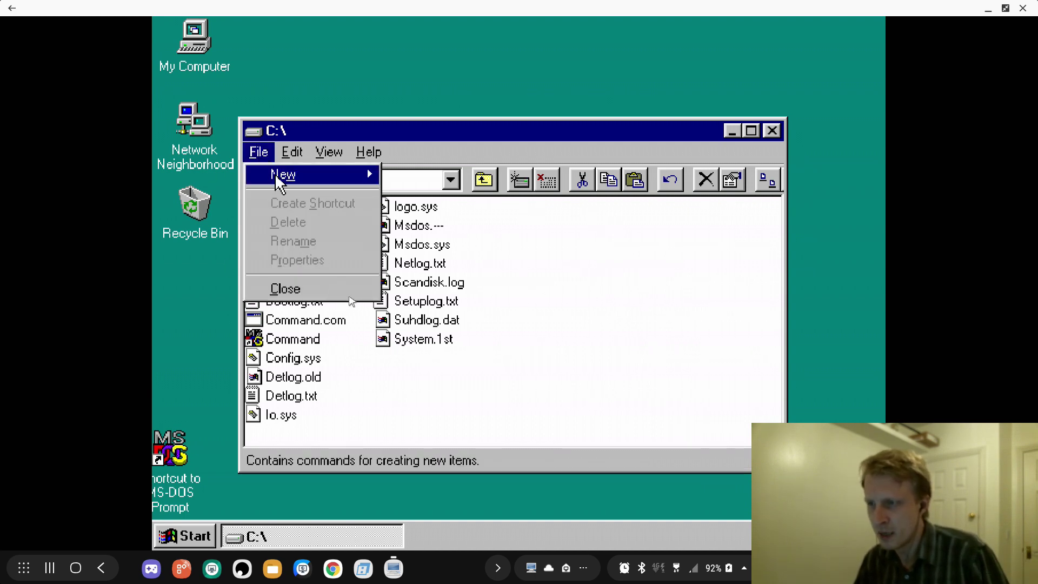
{"action": "mouse_move", "coordinate": [278, 179]}
{"action": "left_click", "coordinate": [454, 176]}
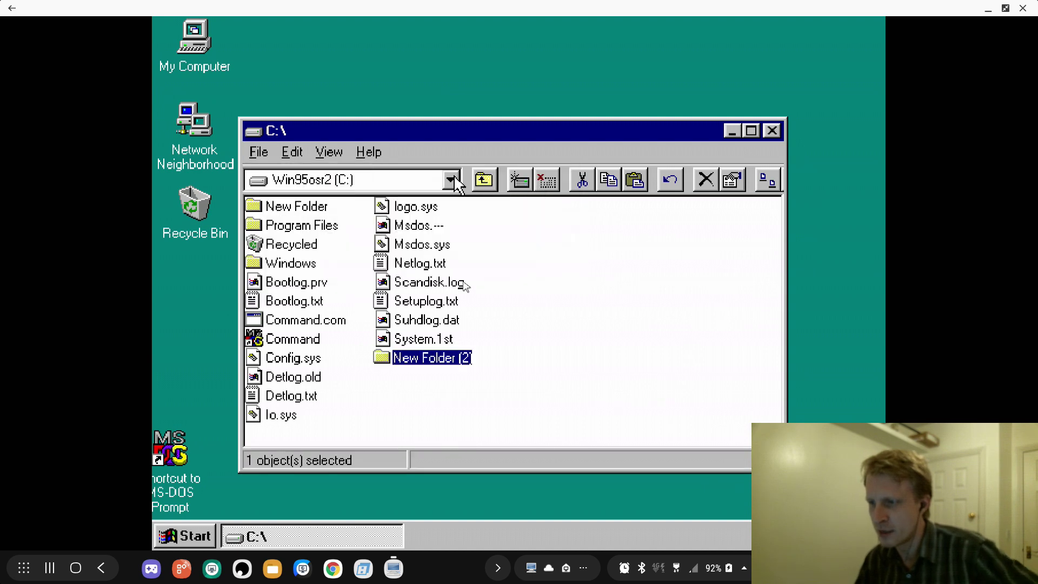
{"action": "type", "text": "MREP"}
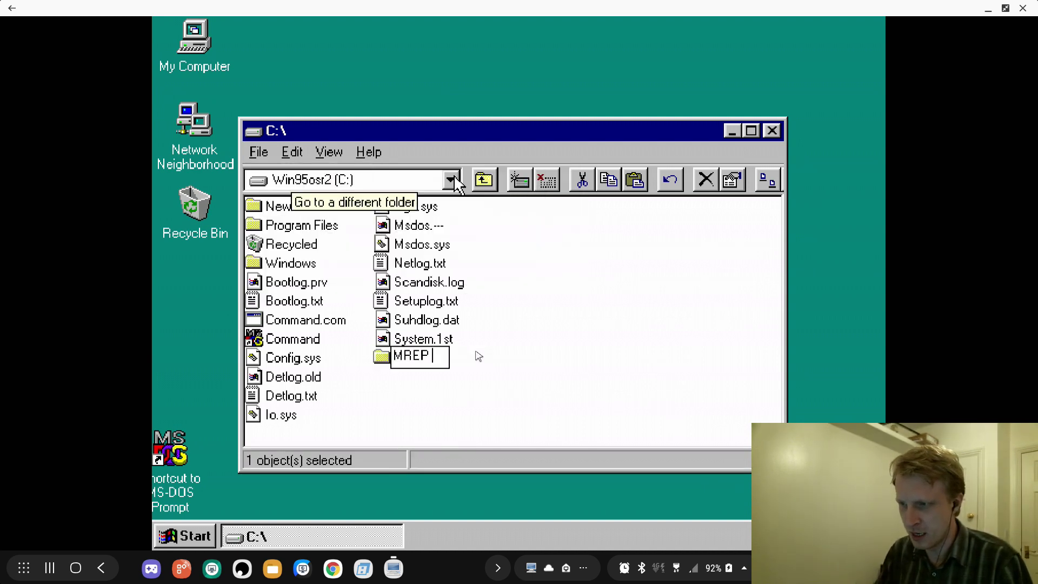
{"action": "key", "text": "BackSpace"}
{"action": "key", "text": "BackSpace"}
{"action": "type", "text": "R SE"}
{"action": "key", "text": "BackSpace"}
{"action": "key", "text": "BackSpace"}
{"action": "key", "text": "BackSpace"}
{"action": "key", "text": "BackSpace"}
{"action": "key", "text": "BackSpace"}
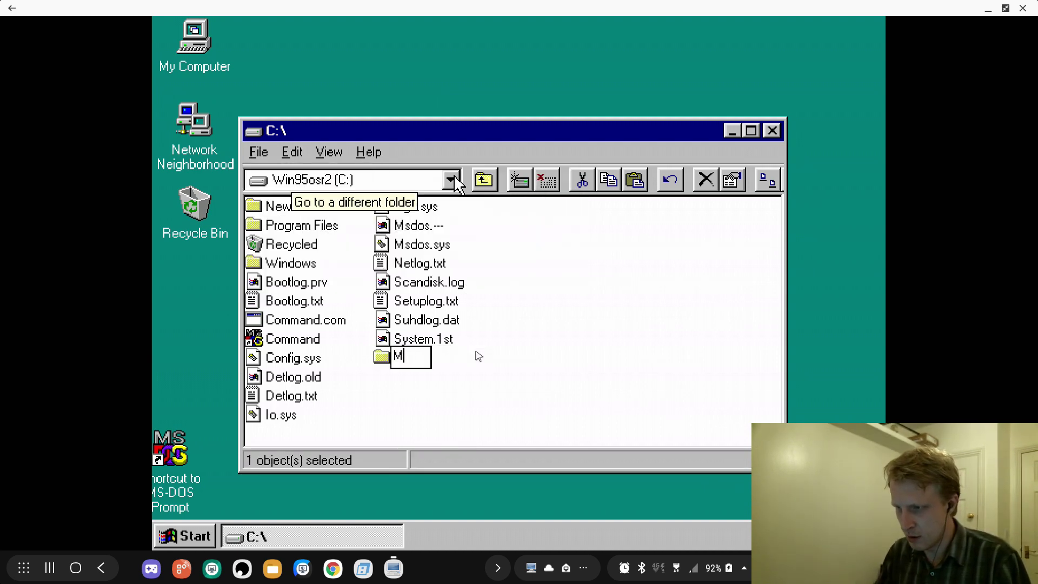
{"action": "type", "text": "RP SECRETS"}
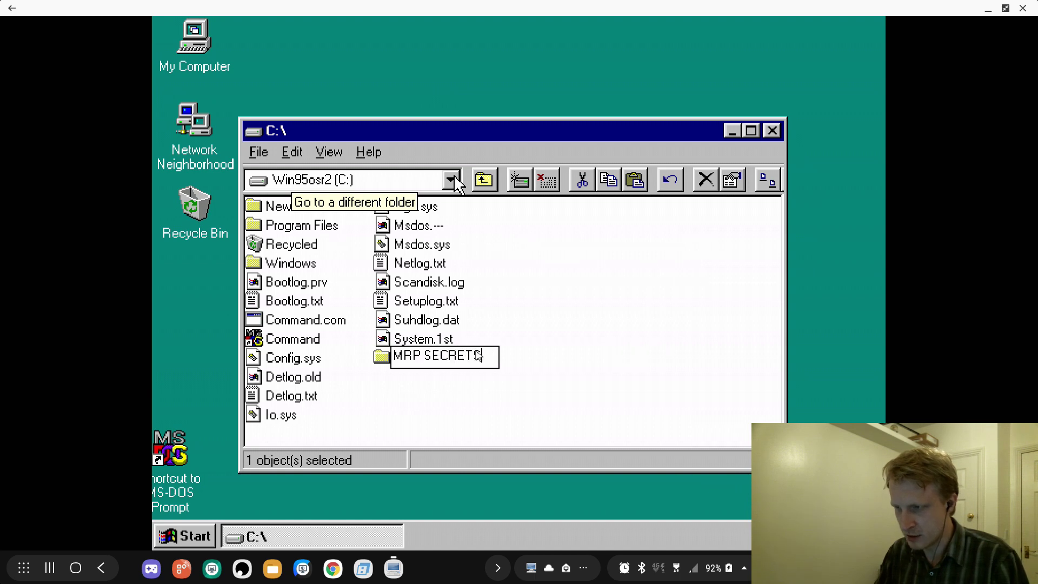
{"action": "key", "text": "Return"}
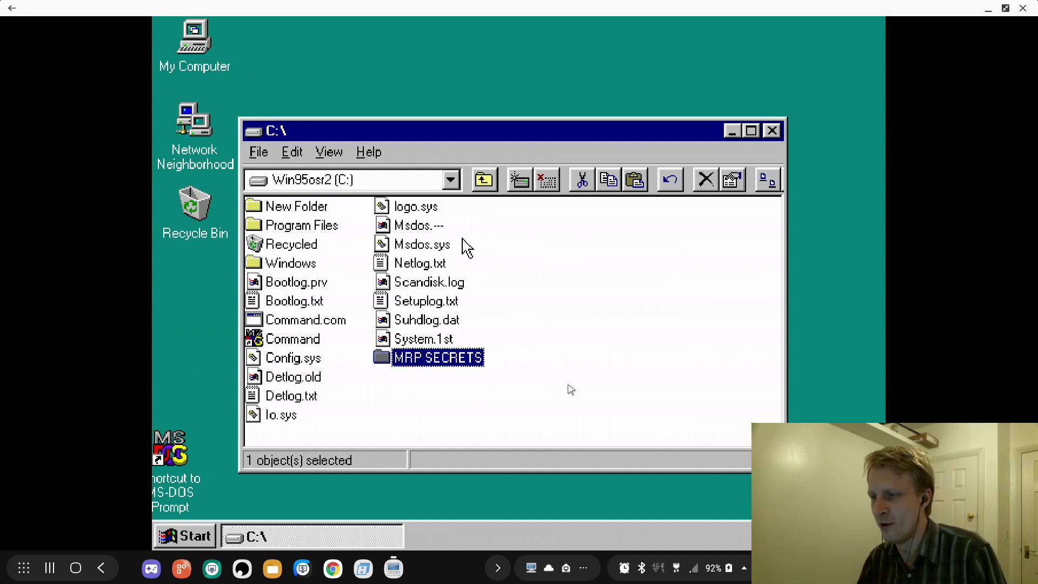
Inside MRP SECRETS, create a new text document named TOP SECRET, accepting the dropped extension.
{"action": "double_click", "coordinate": [445, 363]}
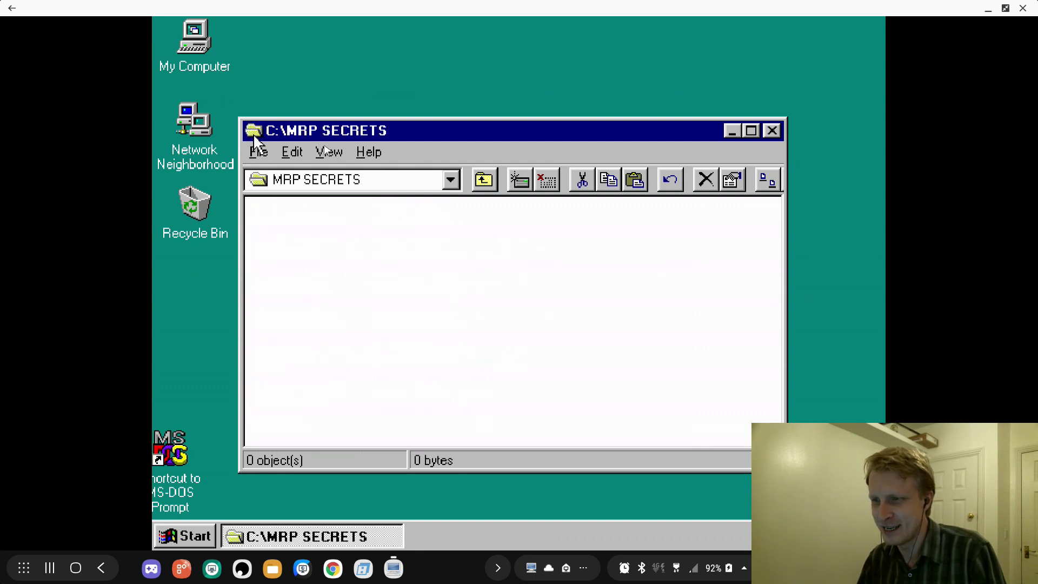
{"action": "left_click", "coordinate": [260, 153]}
{"action": "mouse_move", "coordinate": [290, 175]}
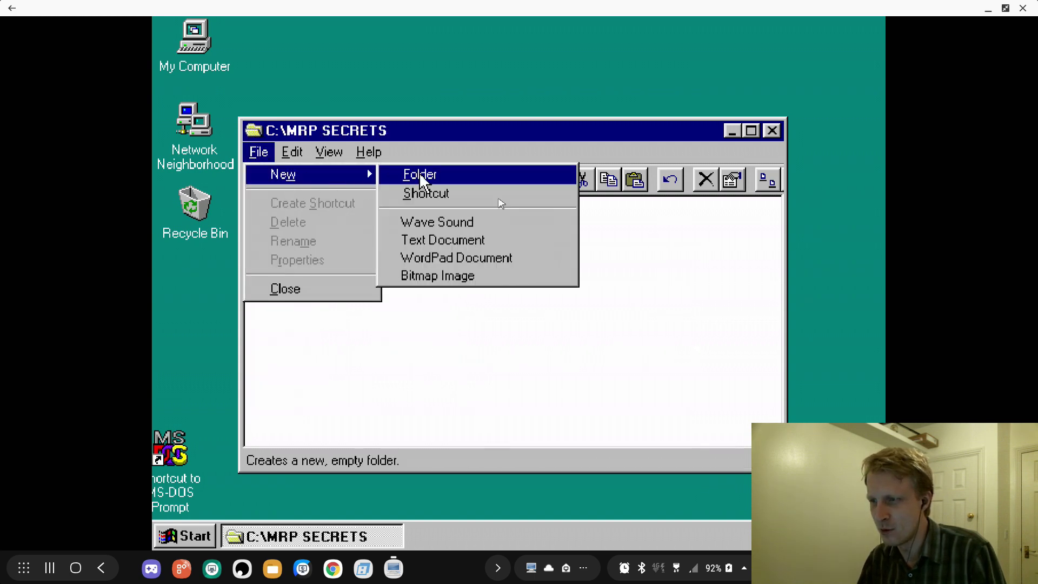
{"action": "left_click", "coordinate": [469, 242]}
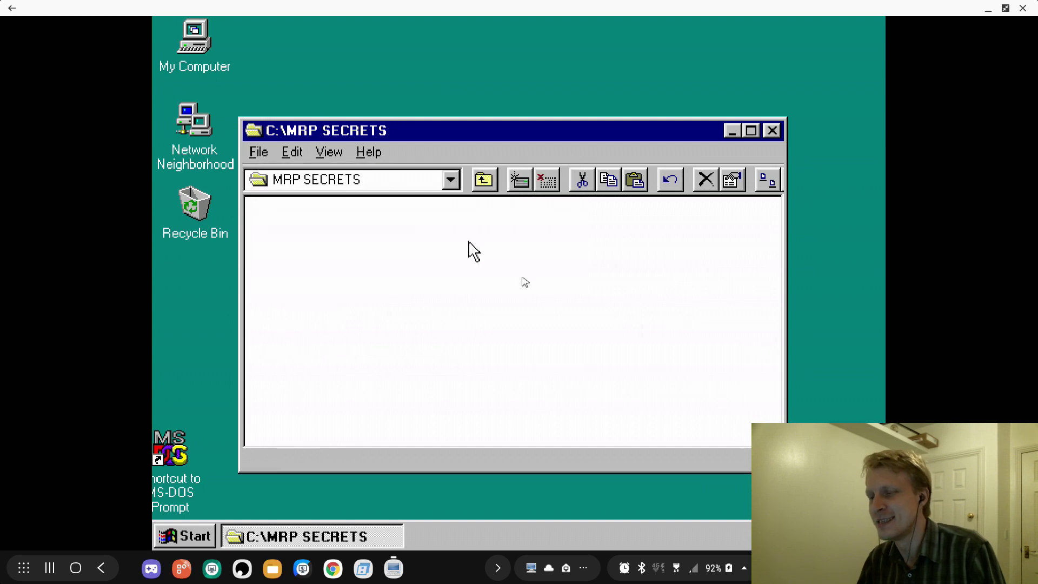
{"action": "type", "text": "TOP "}
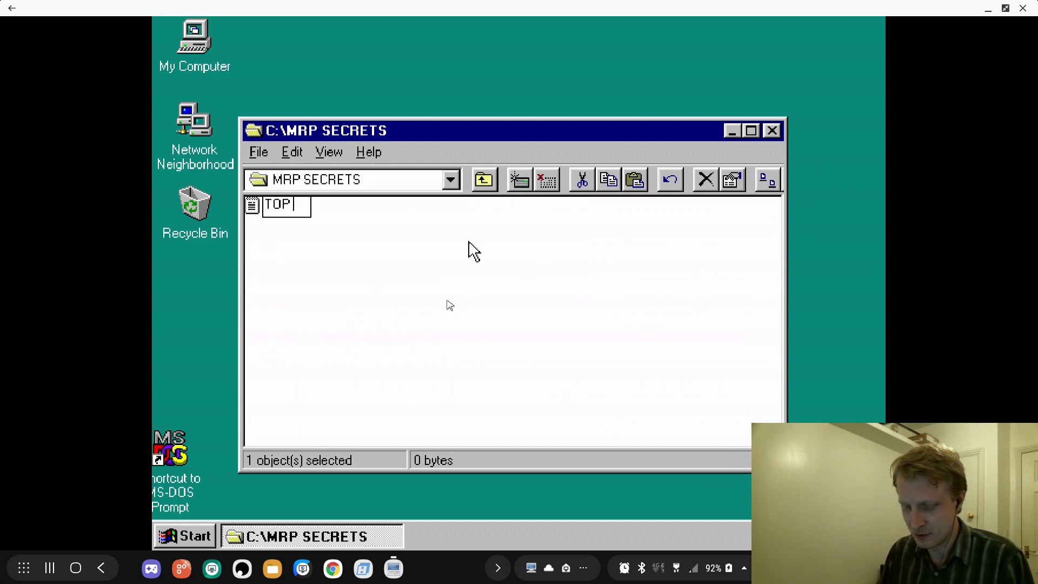
{"action": "type", "text": "SECRET"}
{"action": "key", "text": "Return"}
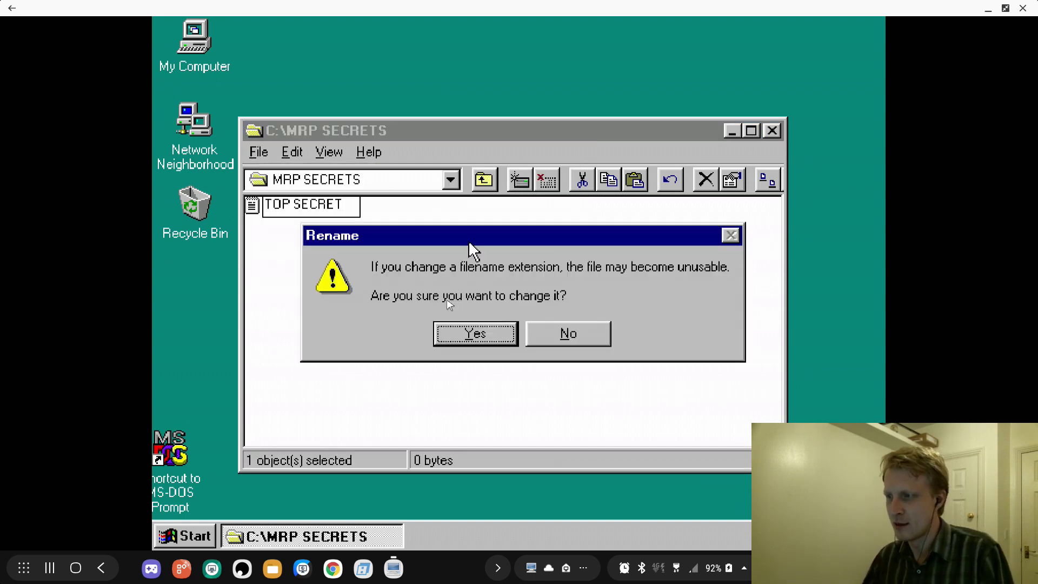
{"action": "left_click", "coordinate": [471, 341]}
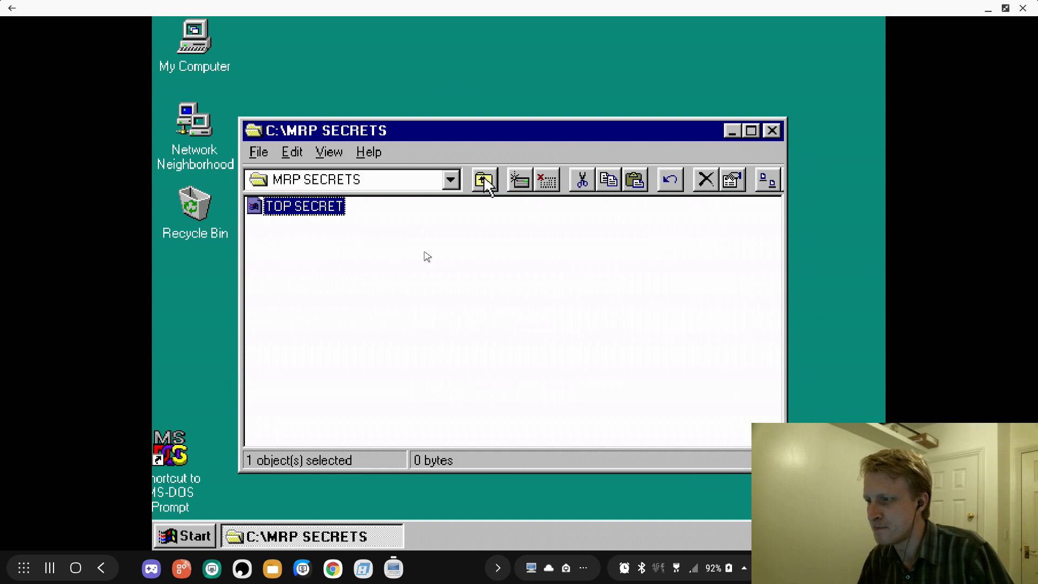
Rename the TOP SECRET file to TOP SECRET.txt.
{"action": "left_click", "coordinate": [299, 157]}
{"action": "mouse_move", "coordinate": [326, 145]}
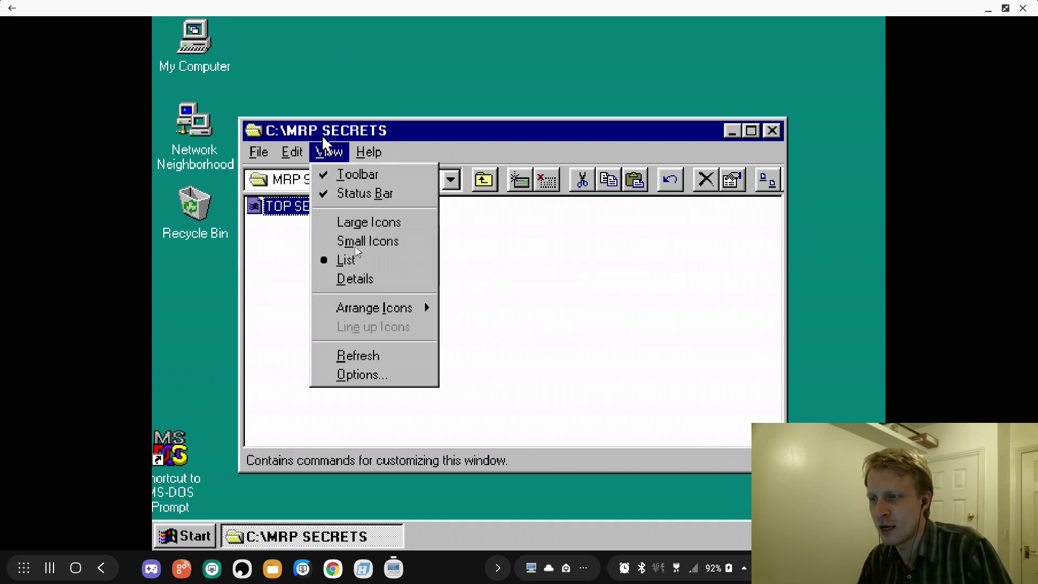
{"action": "mouse_move", "coordinate": [259, 152]}
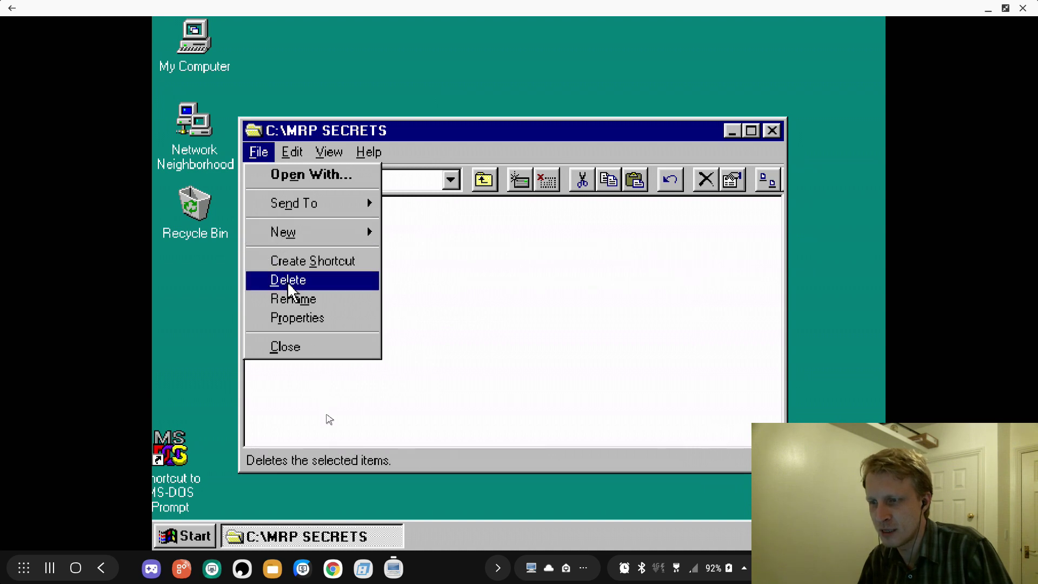
{"action": "left_click", "coordinate": [288, 295]}
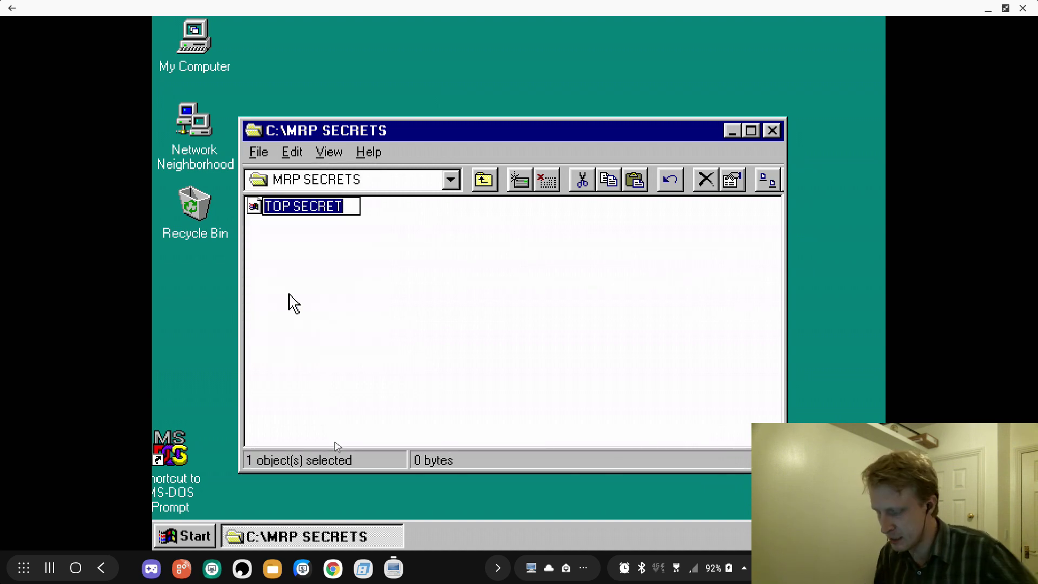
{"action": "key", "text": "End"}
{"action": "type", "text": ".txt"}
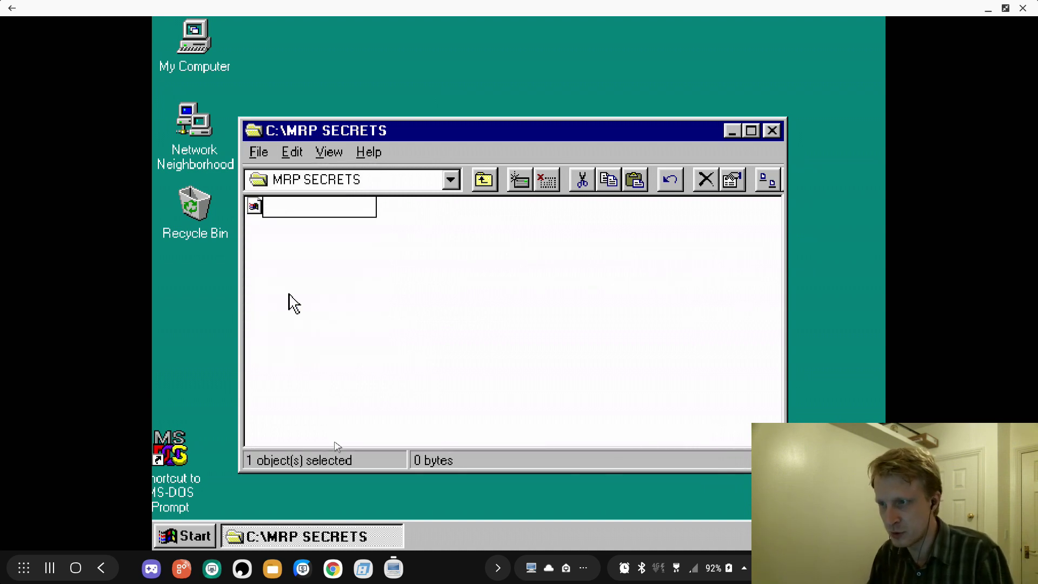
{"action": "key", "text": "Return"}
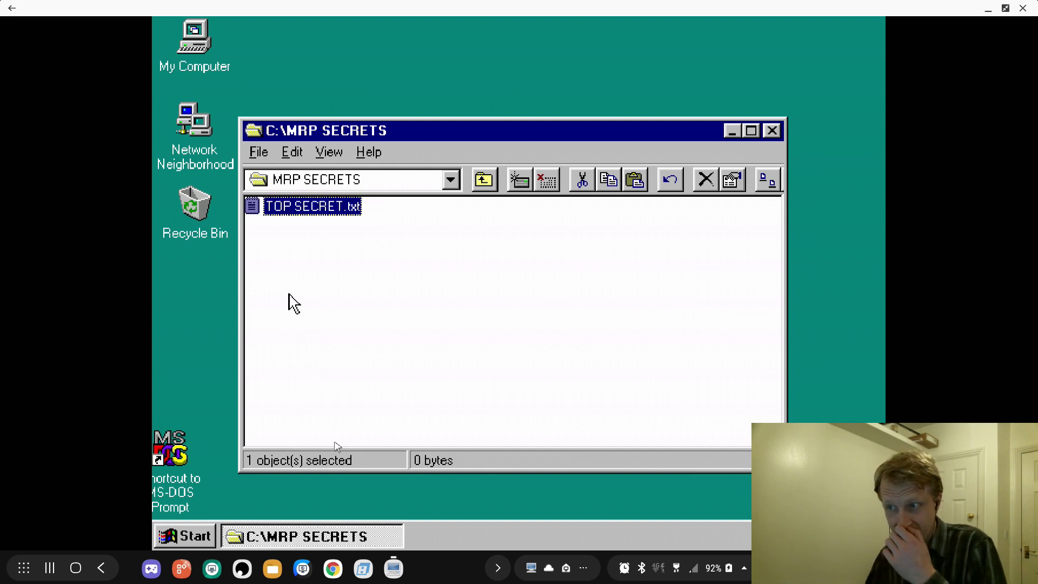
Open TOP SECRET.txt in Notepad, type 'Hi everybody. How you all doing today', and maximize it.
{"action": "double_click", "coordinate": [316, 217]}
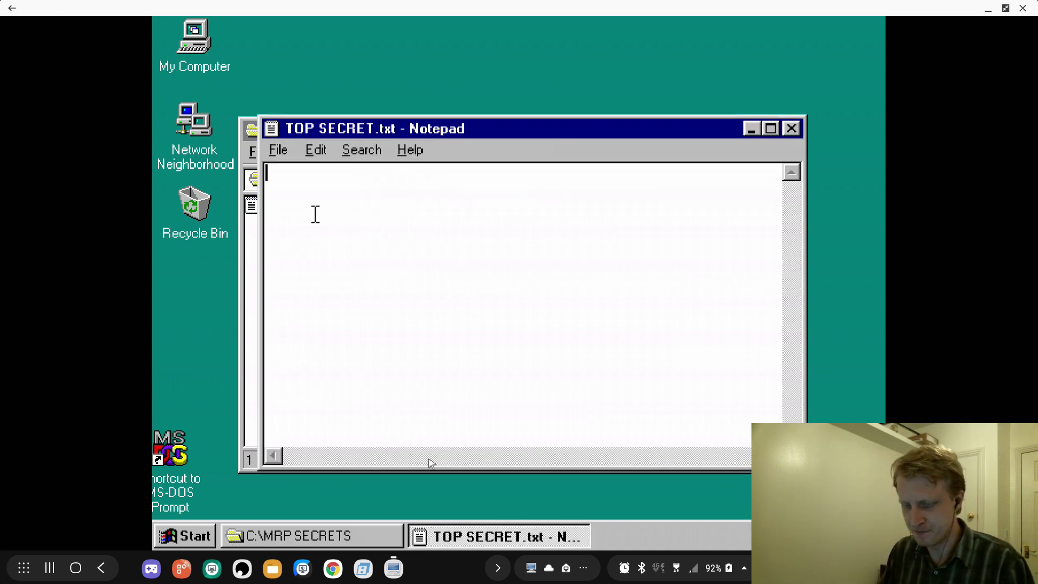
{"action": "type", "text": "Hi everybody"}
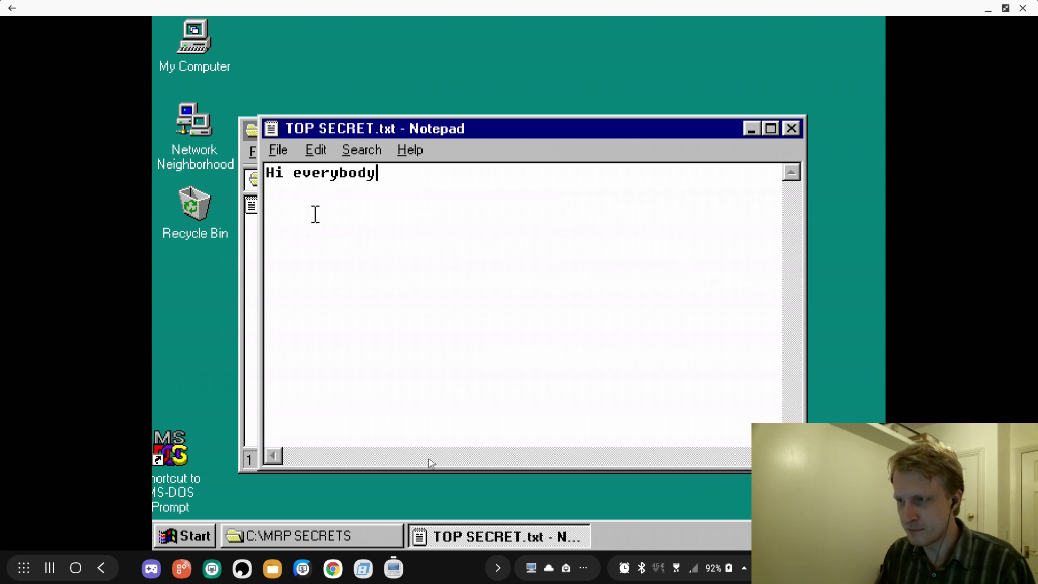
{"action": "type", "text": ". How you a"}
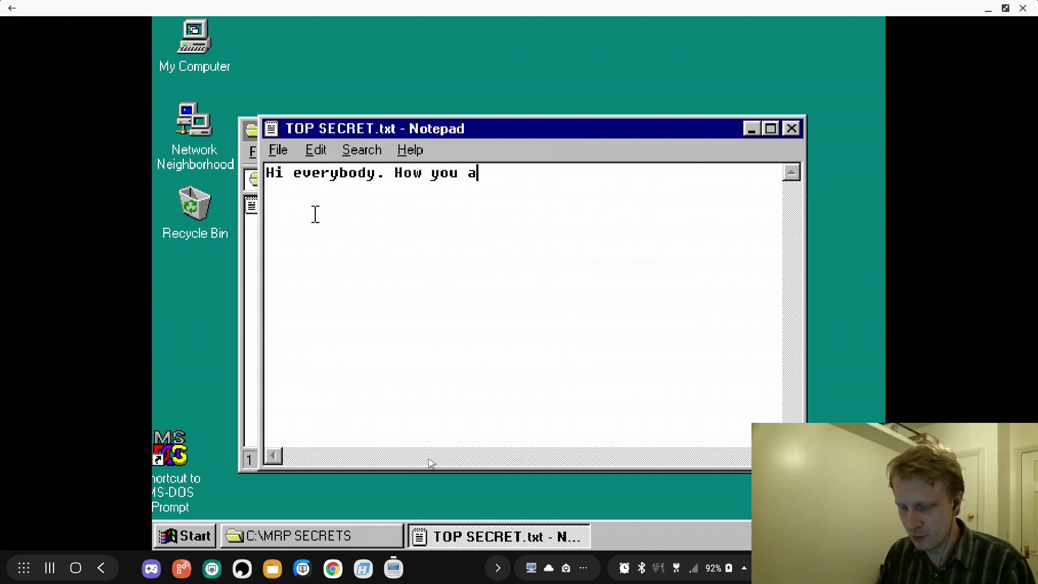
{"action": "type", "text": "ll doing tod"}
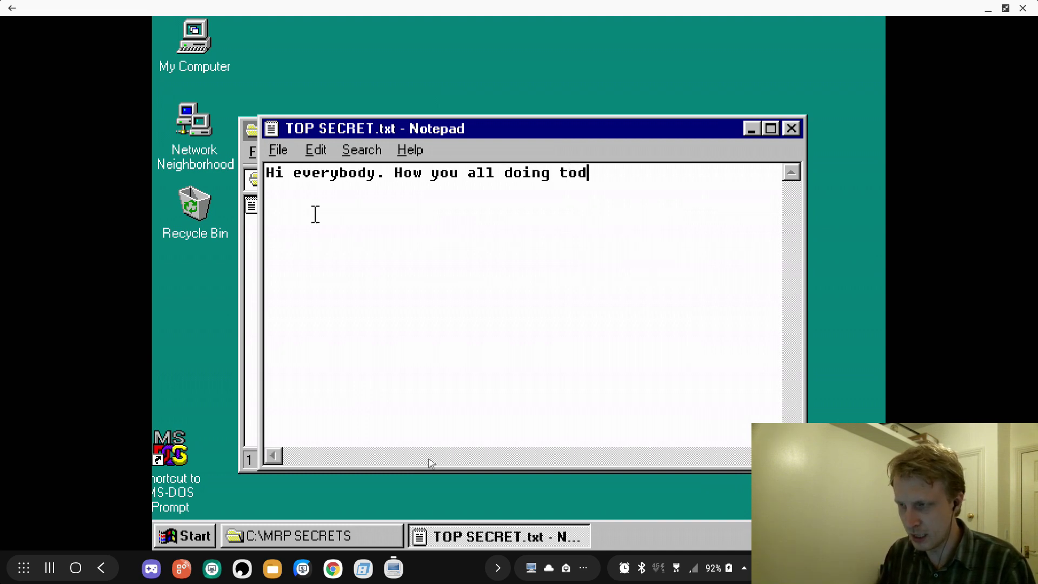
{"action": "type", "text": "ay :!"}
{"action": "key", "text": "BackSpace"}
{"action": "key", "text": "BackSpace"}
{"action": "type", "text": "!"}
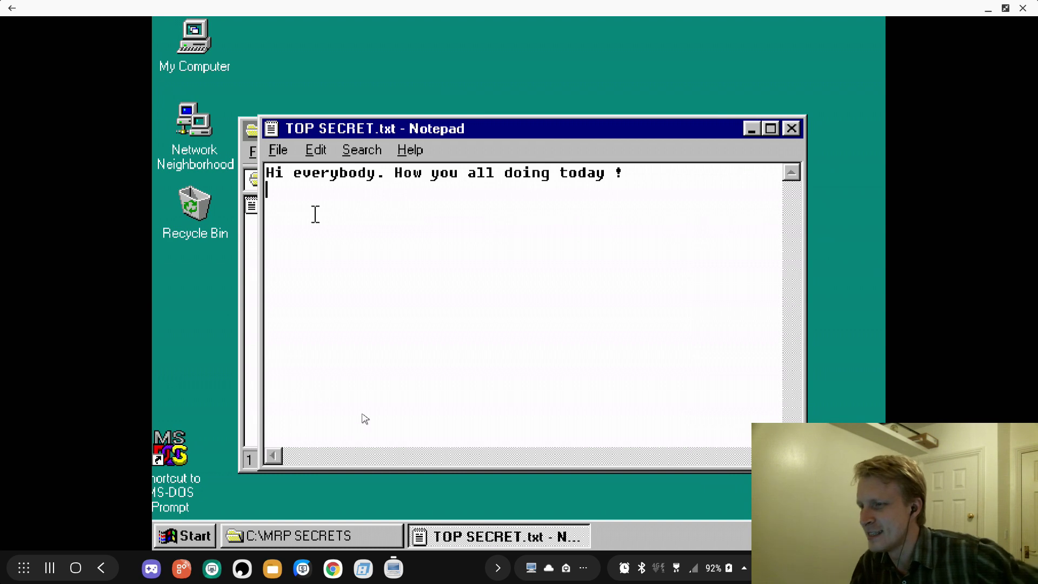
{"action": "left_click", "coordinate": [772, 129]}
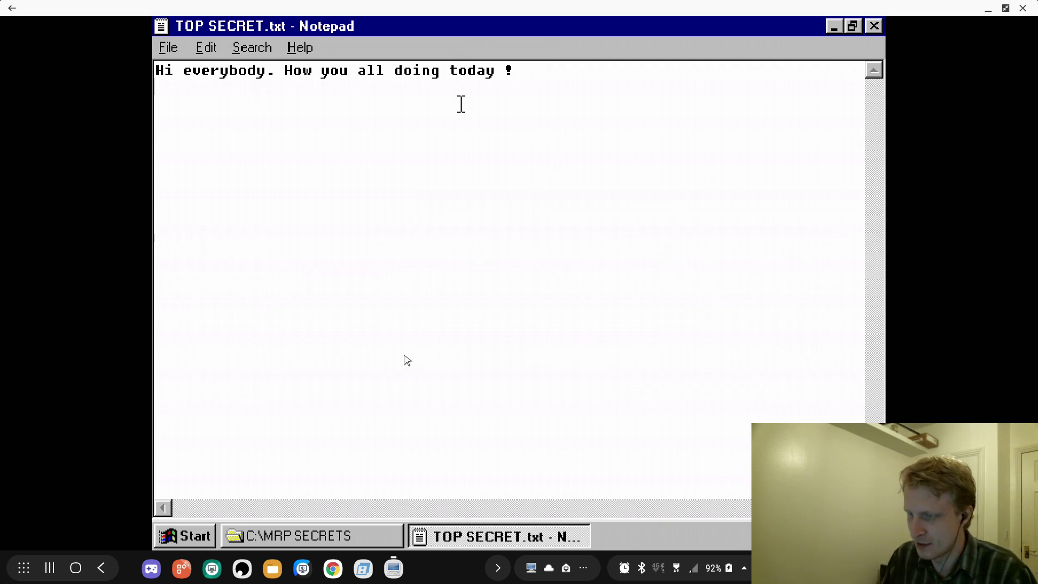
Replace the note with two lines, 'Windows 95' and 'On DeX', and select both lines.
{"action": "key", "text": "ctrl+a"}
{"action": "type", "text": "Window"}
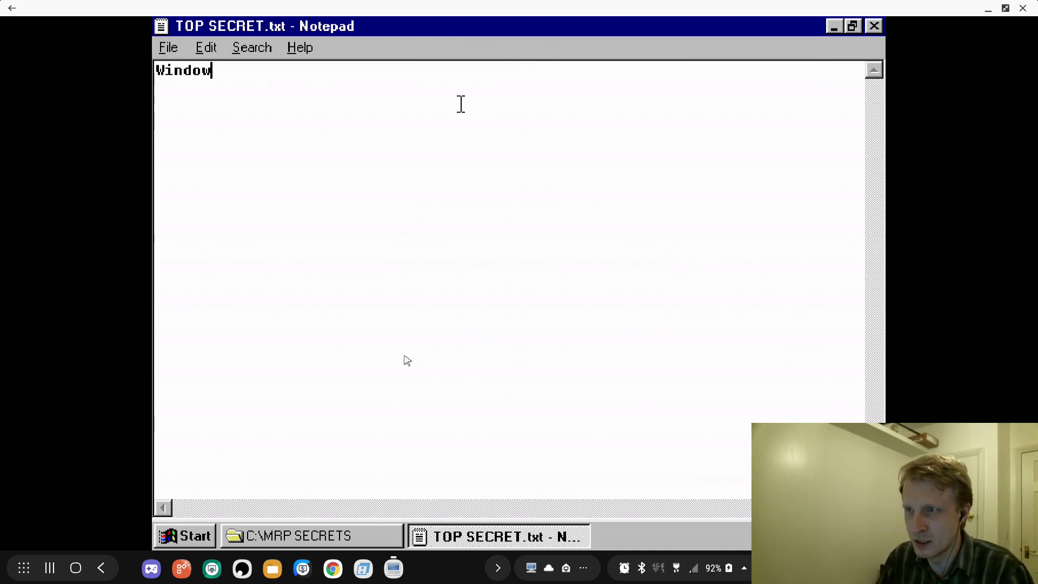
{"action": "type", "text": "s 95"}
{"action": "key", "text": "Return"}
{"action": "type", "text": "On DeX"}
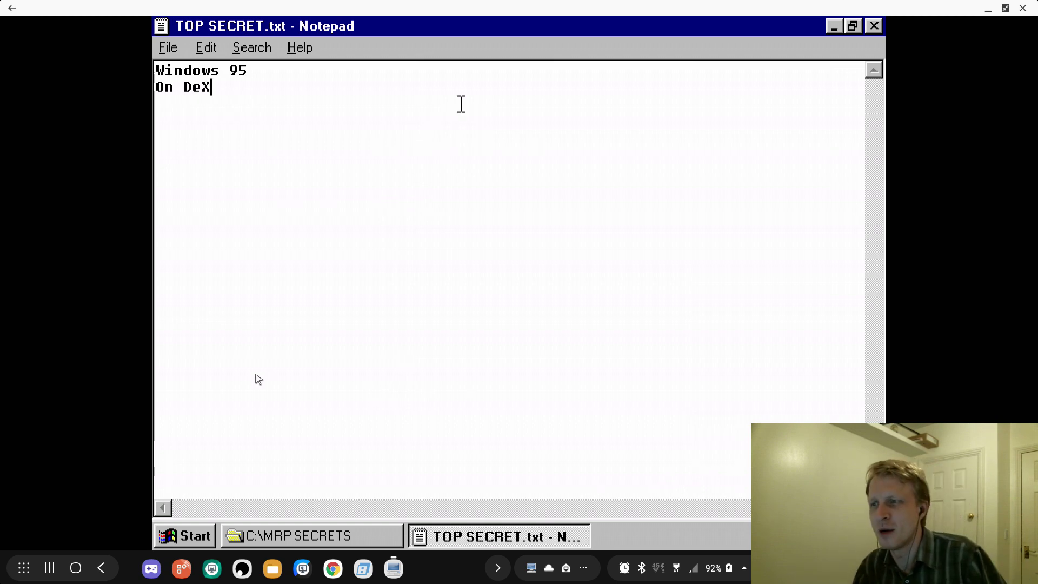
{"action": "double_click", "coordinate": [206, 94]}
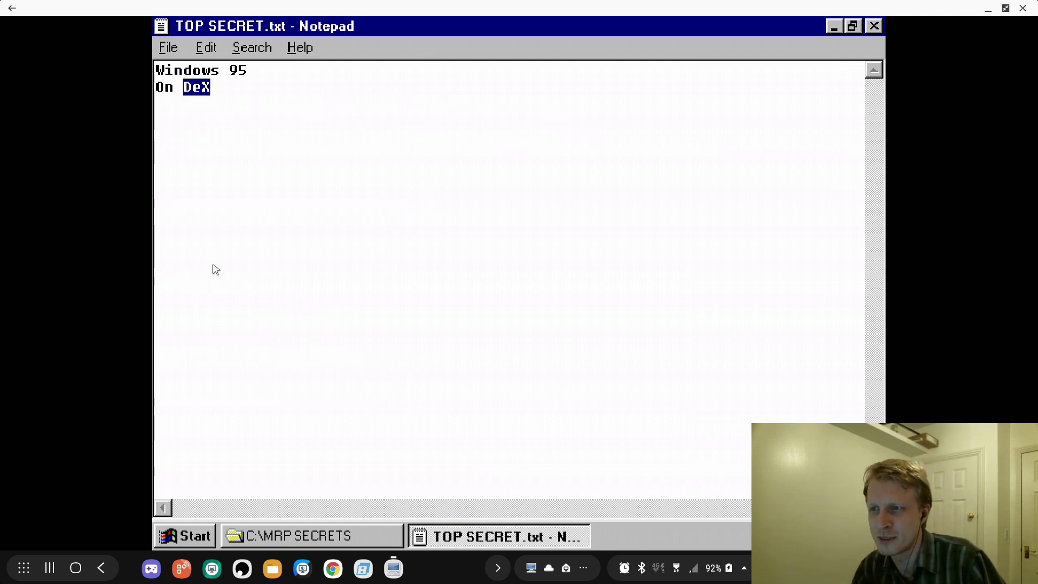
{"action": "left_click", "coordinate": [206, 95]}
{"action": "key", "text": "shift+Home"}
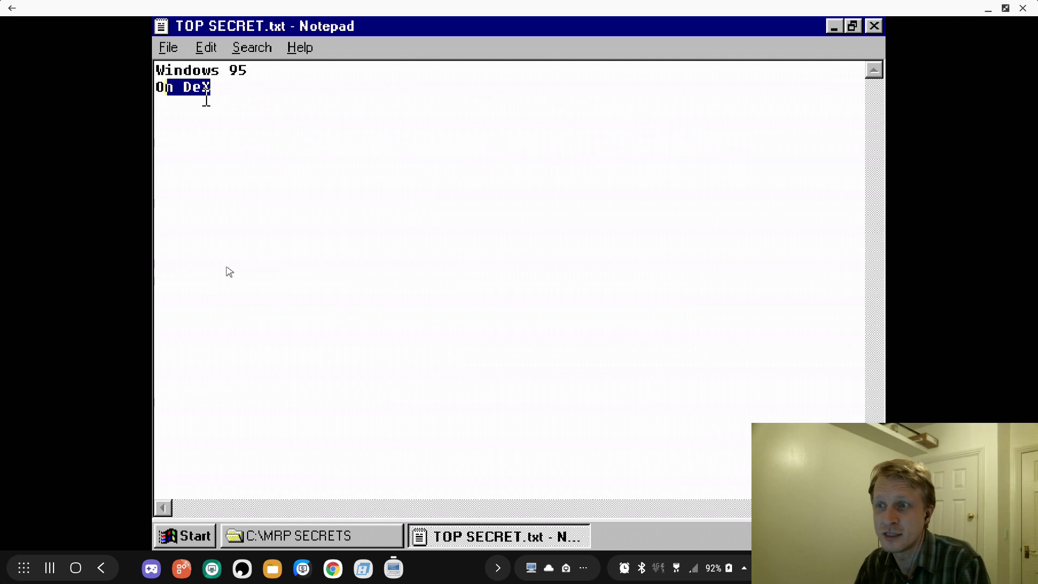
{"action": "key", "text": "shift+Up"}
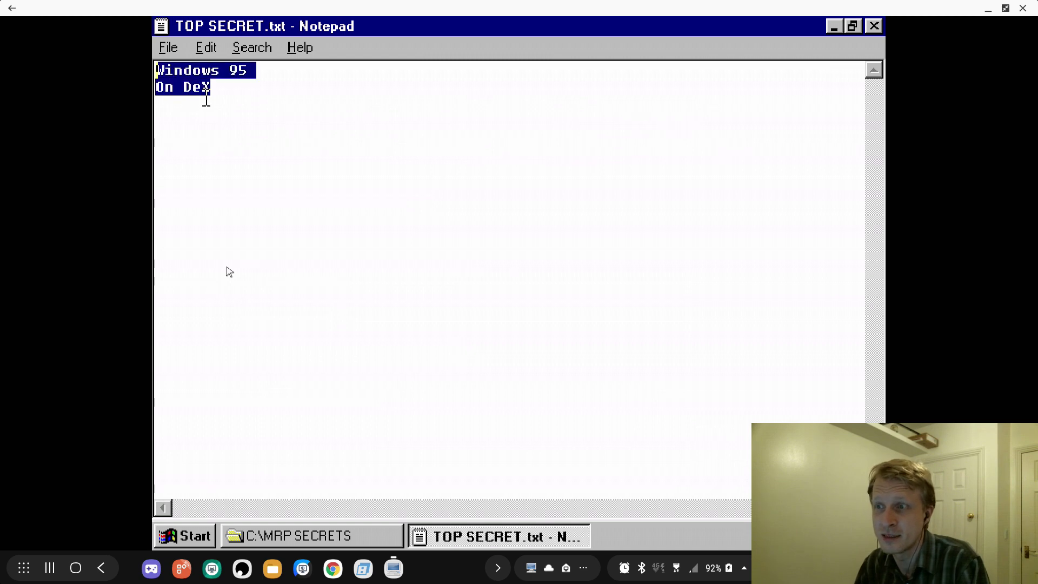
Browse Notepad's Edit, Help and Search menus, ending on File.
{"action": "left_click", "coordinate": [206, 50]}
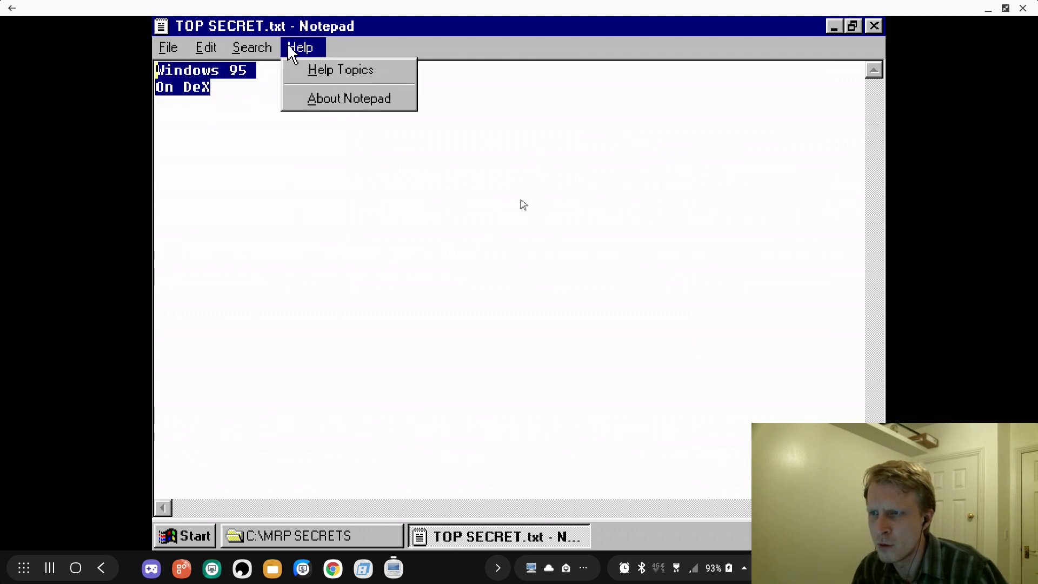
{"action": "mouse_move", "coordinate": [273, 47]}
{"action": "mouse_move", "coordinate": [207, 49]}
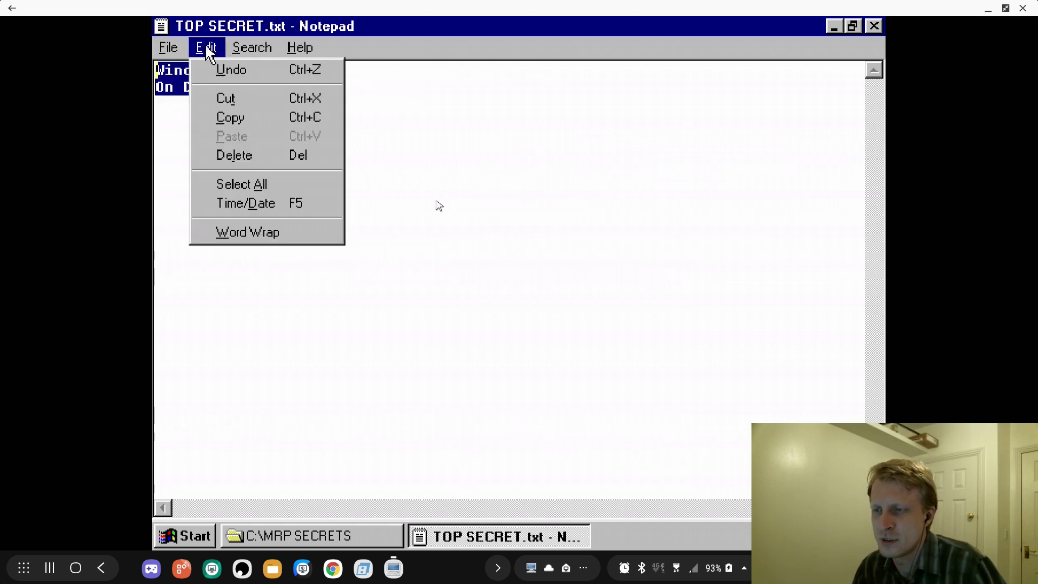
{"action": "mouse_move", "coordinate": [169, 48]}
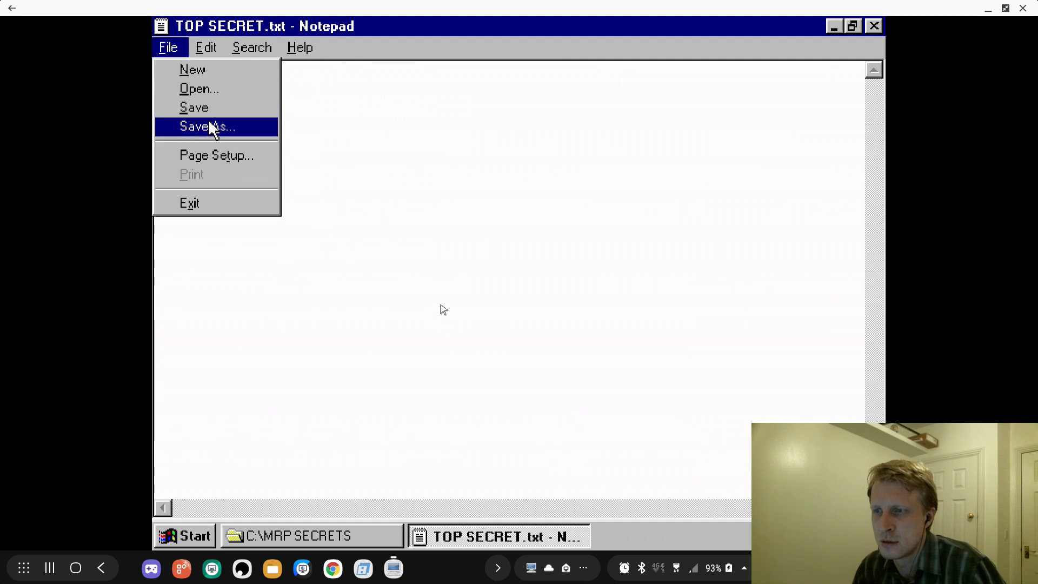
{"action": "left_click", "coordinate": [214, 155]}
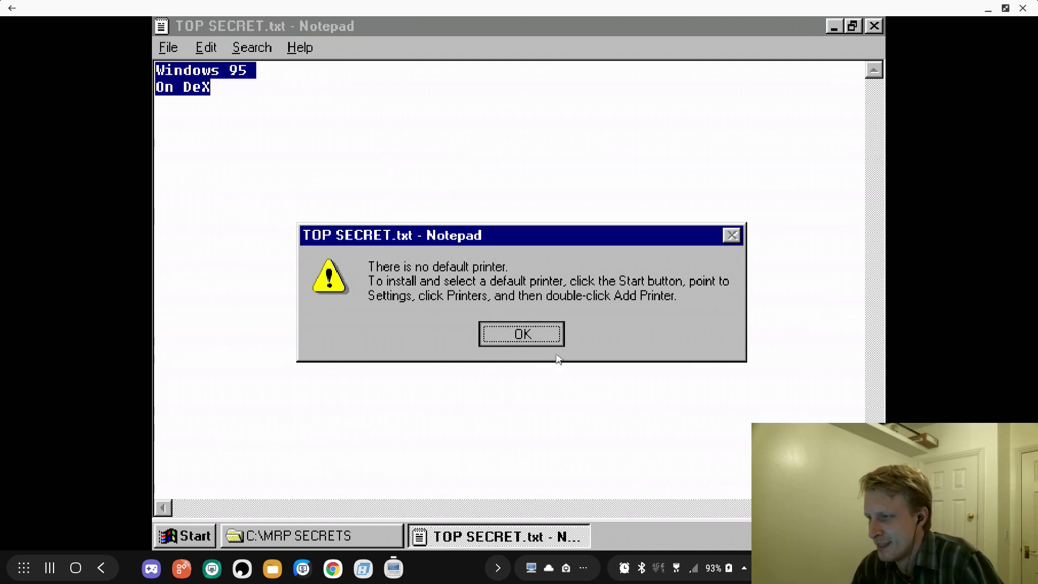
{"action": "left_click", "coordinate": [514, 333]}
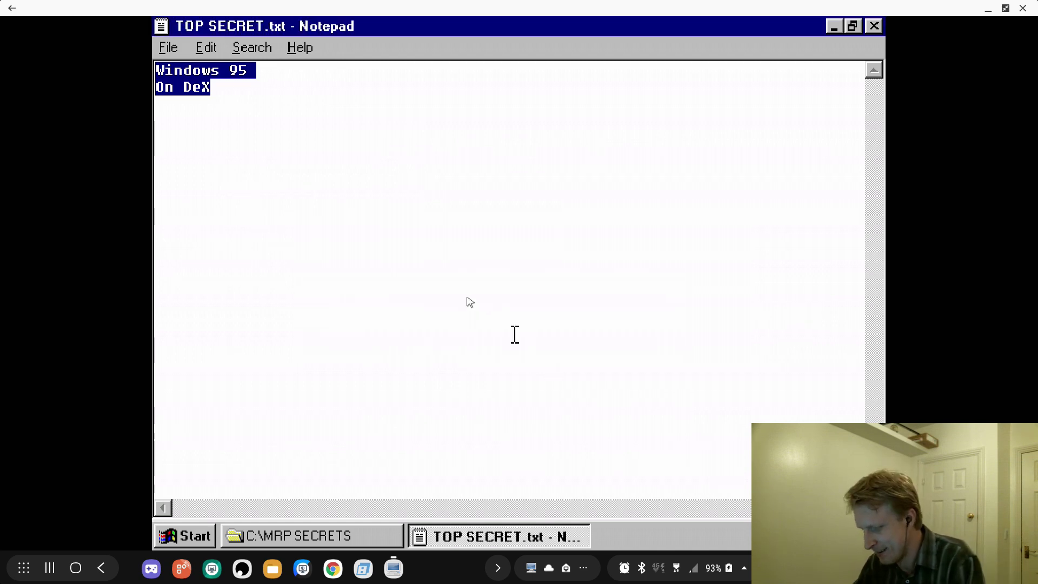
{"action": "type", "text": "+++"}
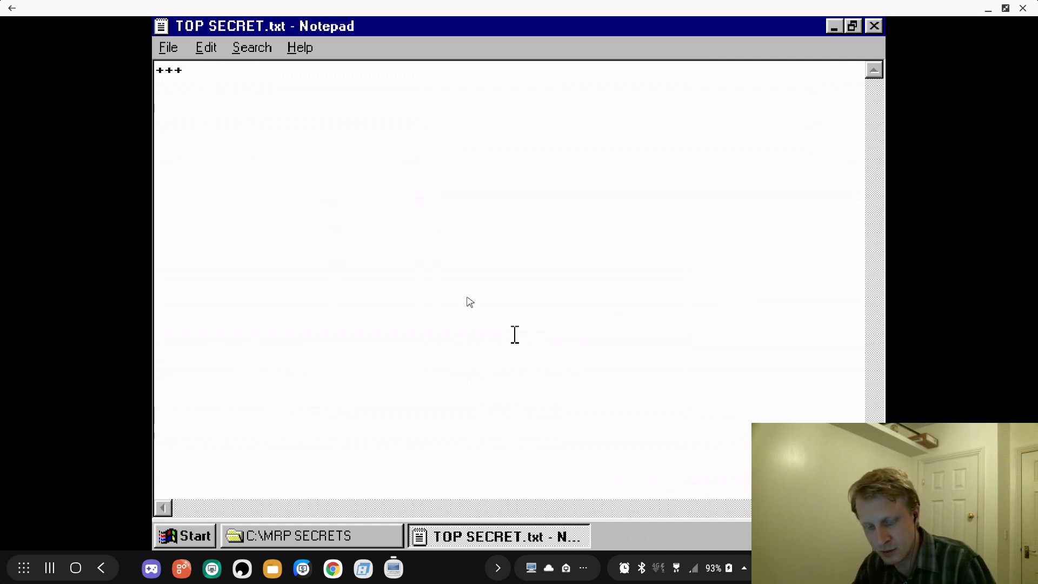
{"action": "key", "text": "ctrl+z"}
{"action": "type", "text": "++"}
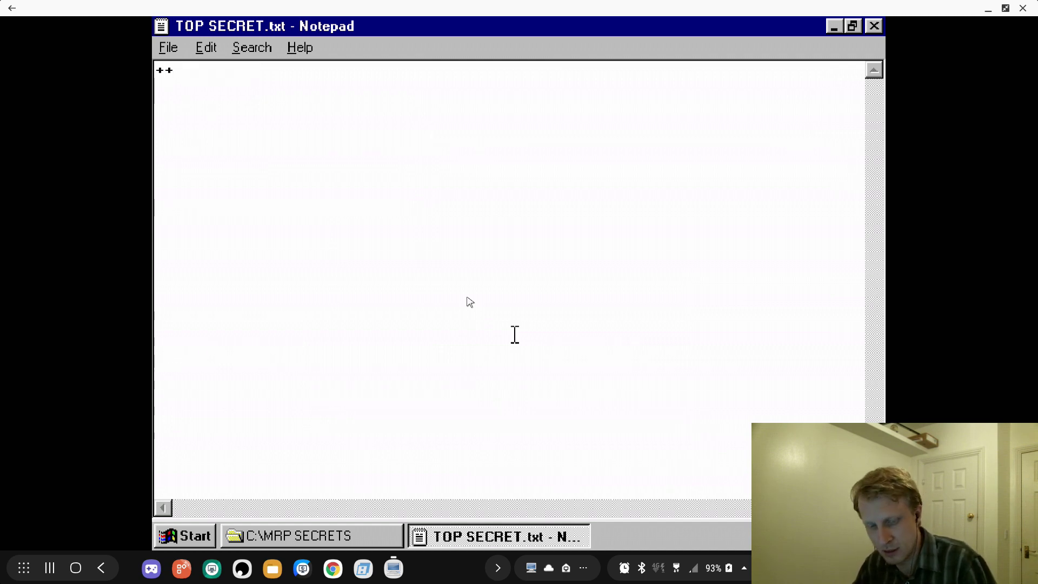
{"action": "key", "text": "ctrl+z"}
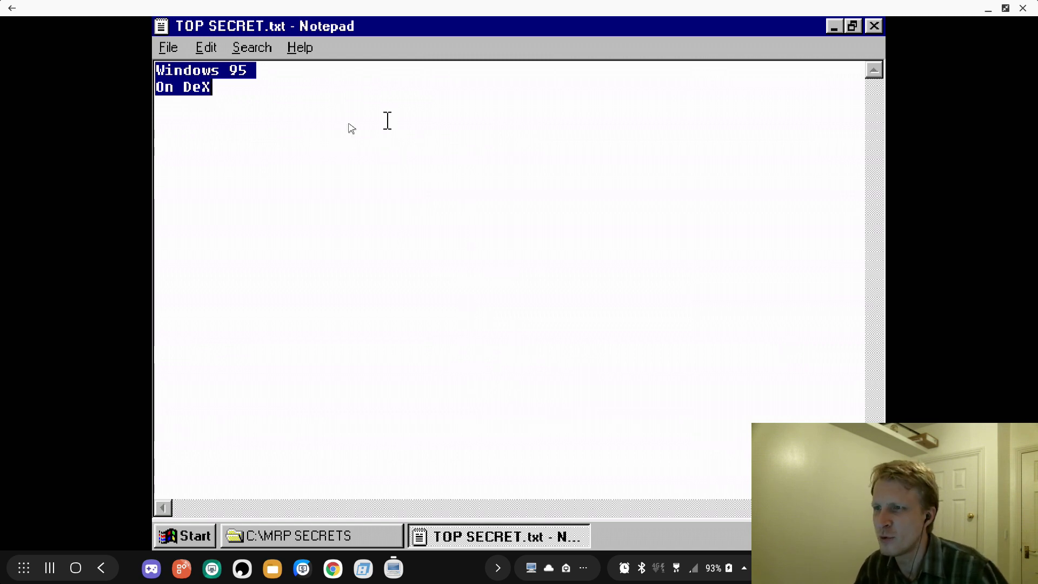
{"action": "left_click", "coordinate": [263, 48]}
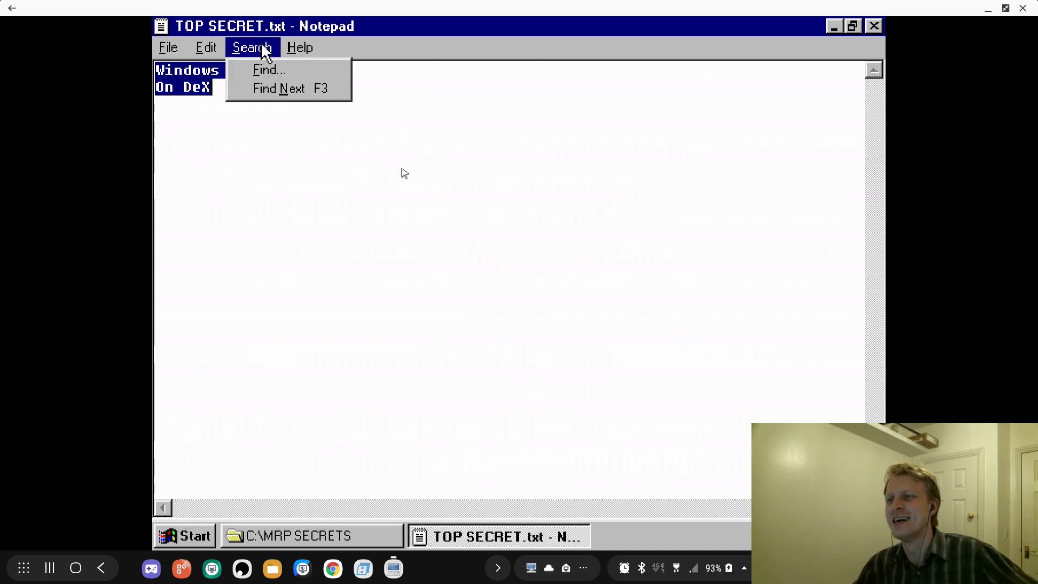
{"action": "left_click", "coordinate": [378, 236]}
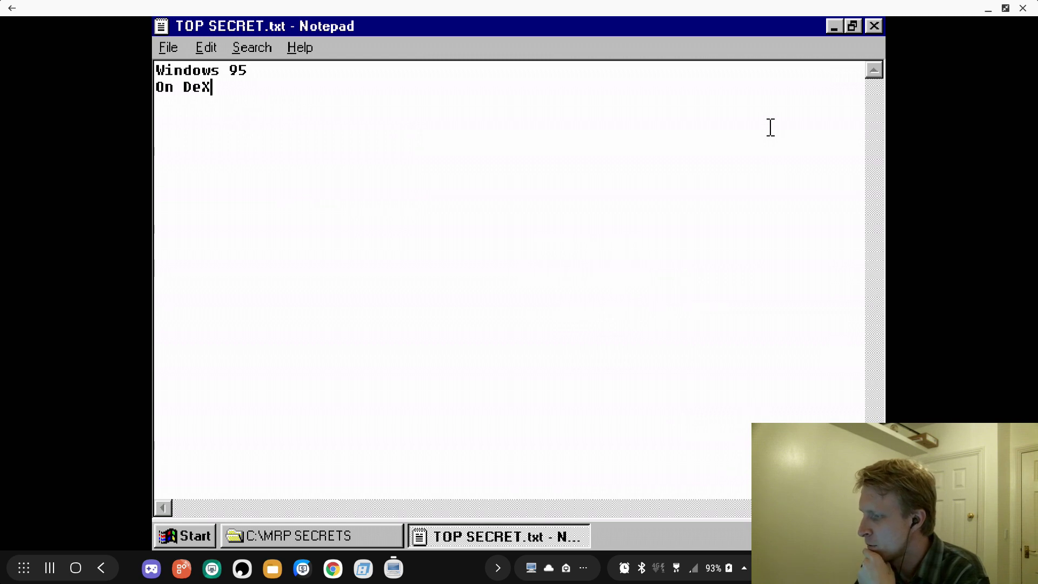
{"action": "key", "text": "Print"}
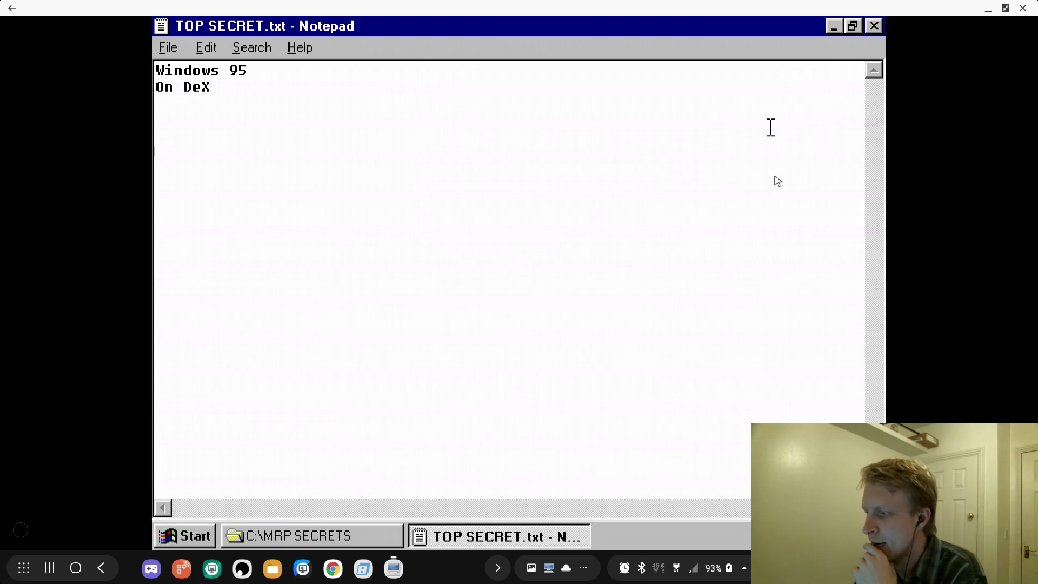
Close Notepad without saving TOP SECRET.txt, then maximize and close the MRP SECRETS folder.
{"action": "left_click", "coordinate": [870, 26]}
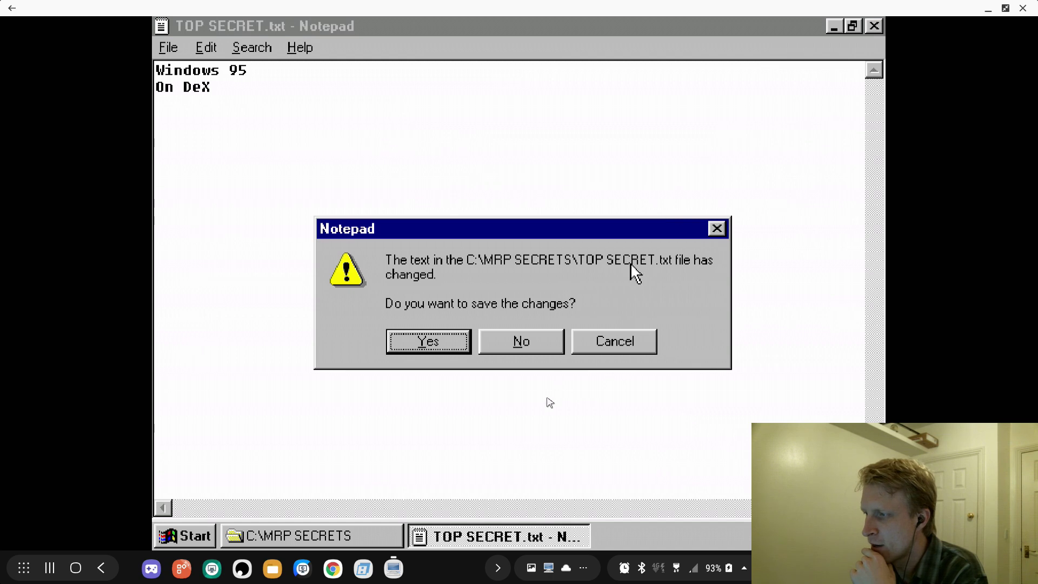
{"action": "left_click", "coordinate": [543, 350]}
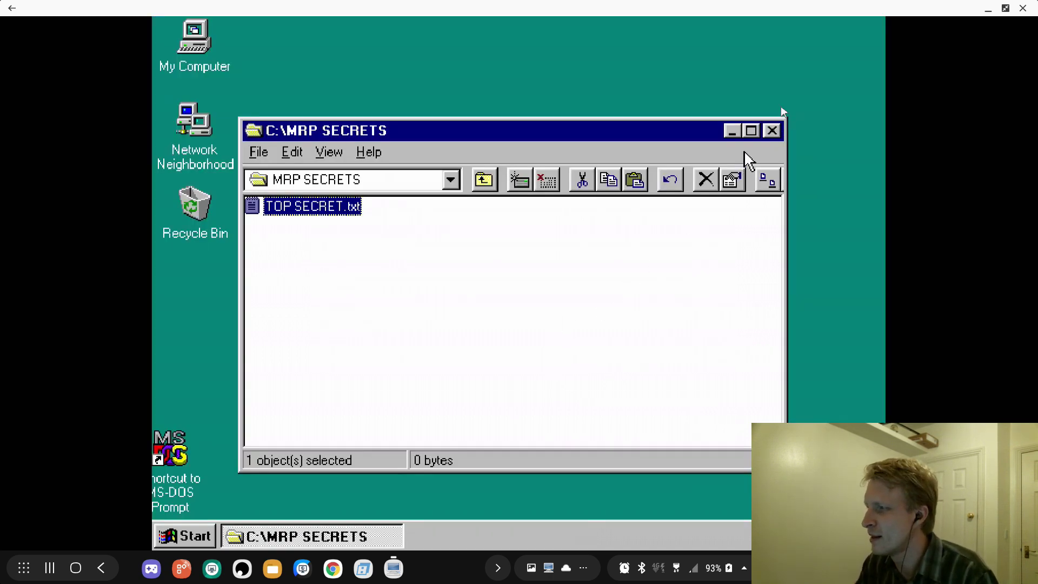
{"action": "left_click", "coordinate": [752, 131]}
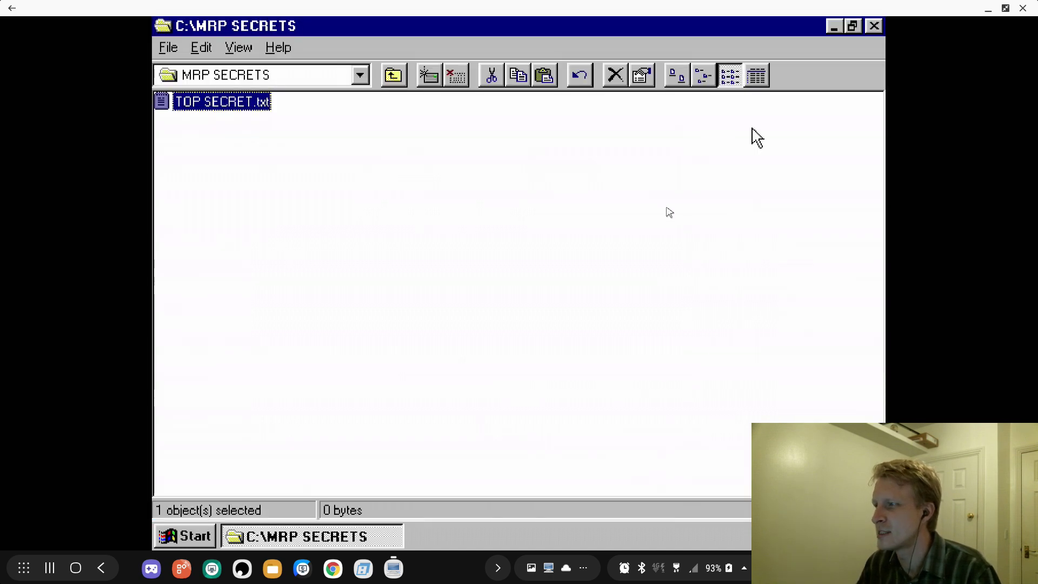
{"action": "left_click", "coordinate": [871, 27]}
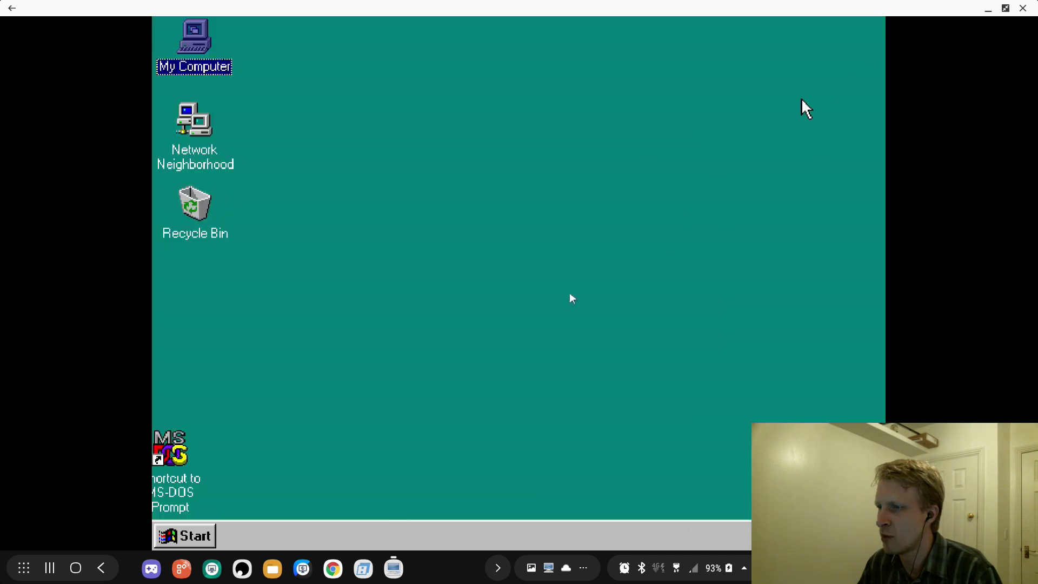
{"action": "left_click", "coordinate": [432, 281]}
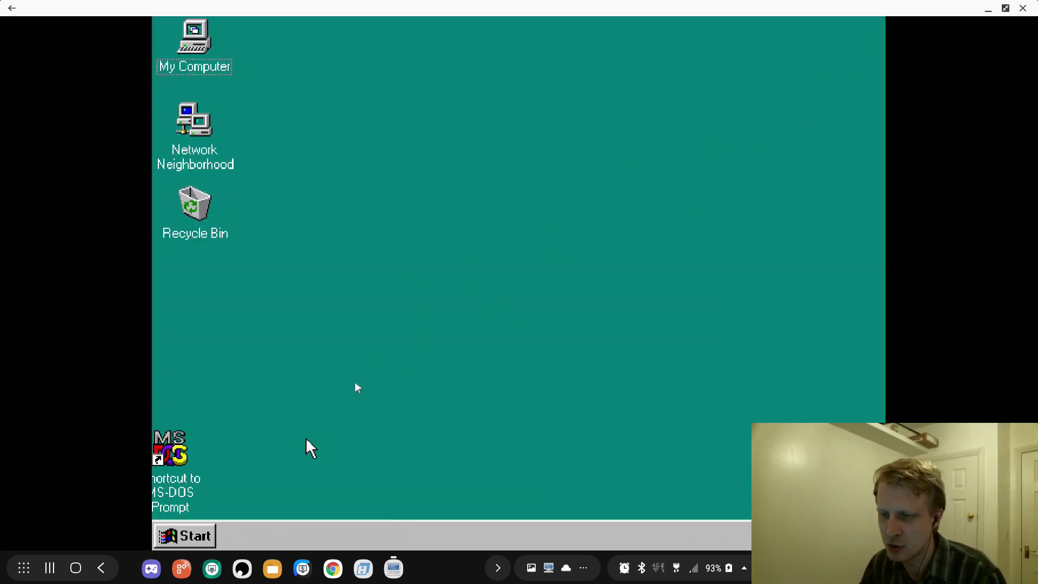
Launch MS-DOS Prompt, drag its window left, and close it from the Alt+Space menu.
{"action": "double_click", "coordinate": [176, 466]}
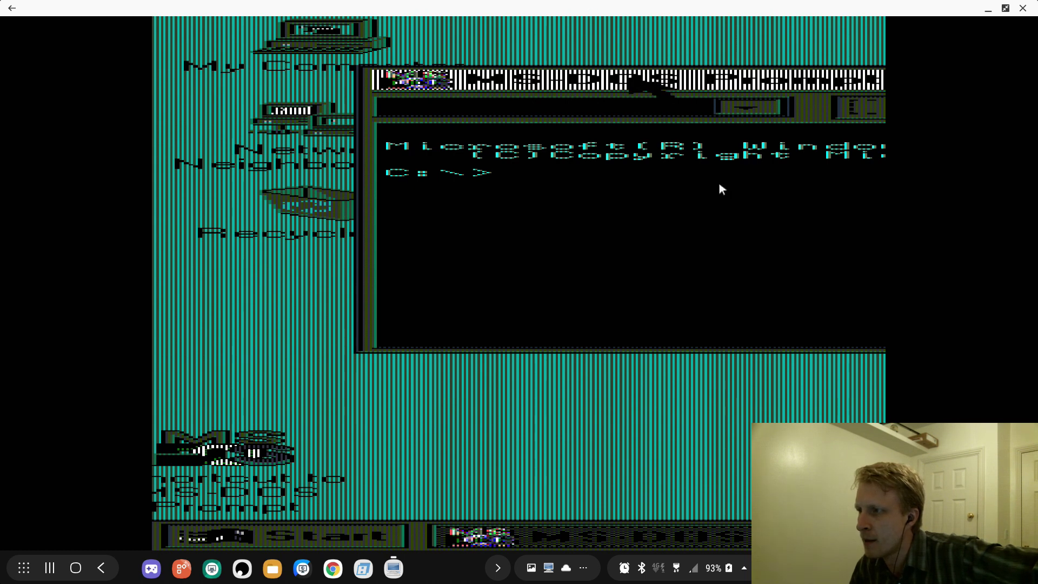
{"action": "left_click_drag", "start_coordinate": [718, 185], "coordinate": [561, 180]}
{"action": "key", "text": "alt+space"}
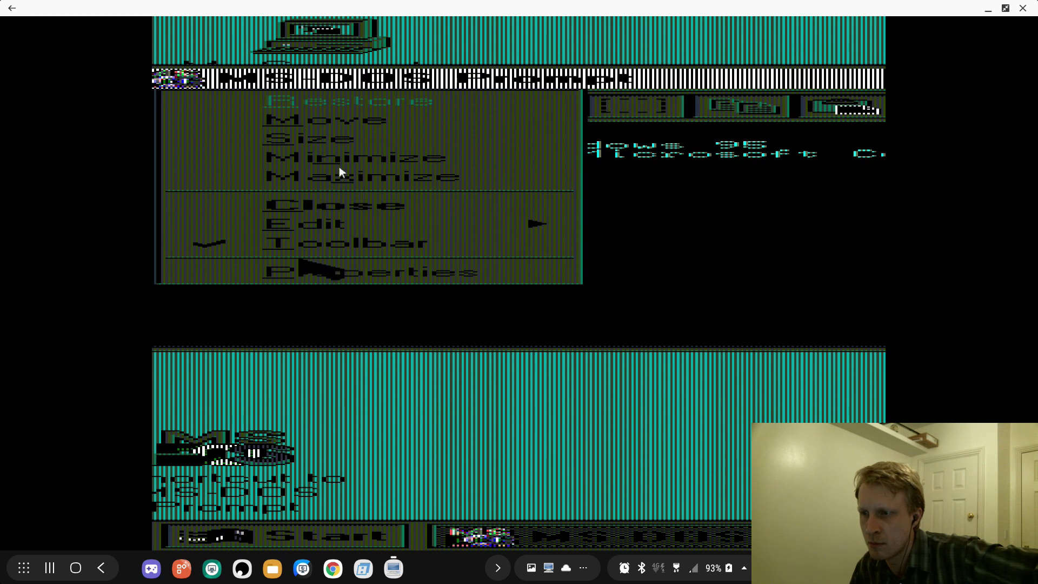
{"action": "left_click", "coordinate": [350, 211]}
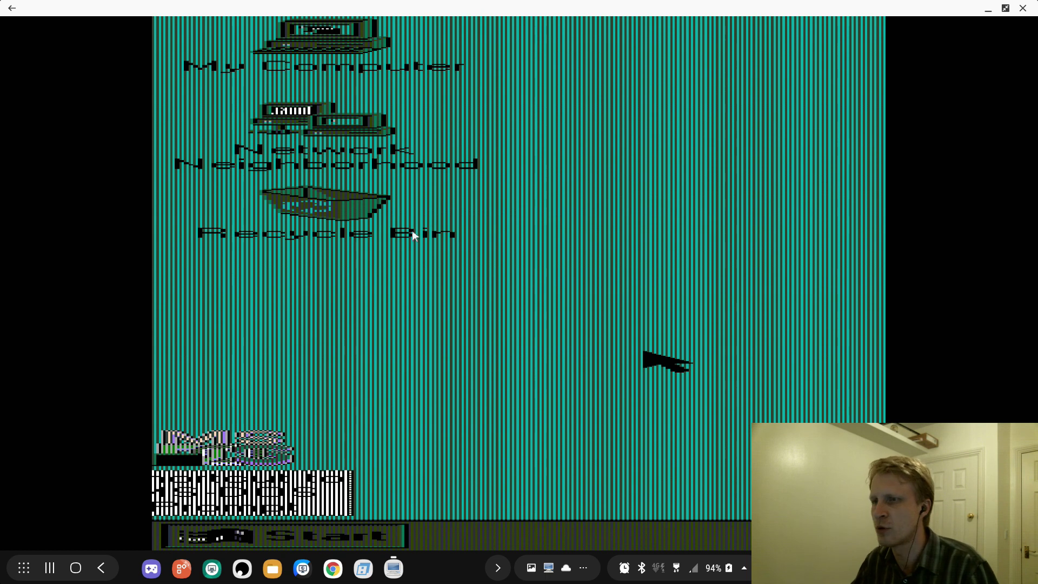
Shut down the WIN95 virtual machine from Limbo's three-dot menu, confirming with YES.
{"action": "left_click", "coordinate": [12, 8]}
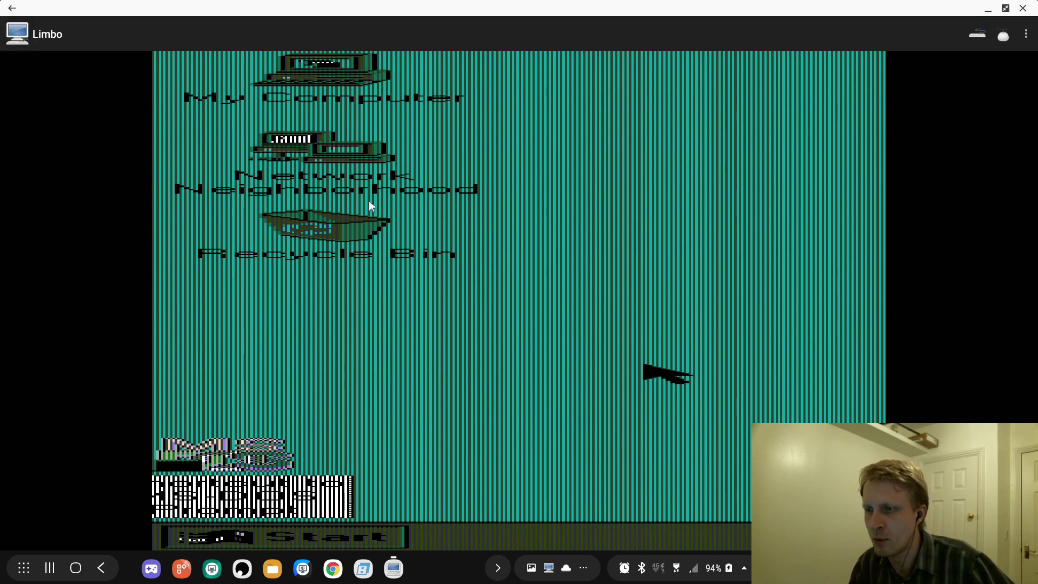
{"action": "left_click", "coordinate": [1026, 34]}
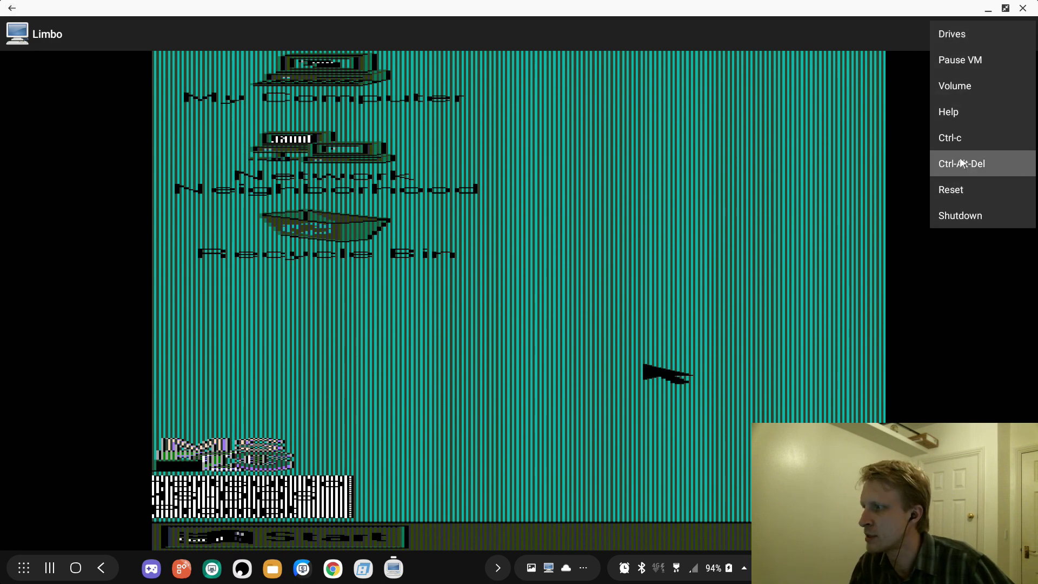
{"action": "left_click", "coordinate": [957, 216]}
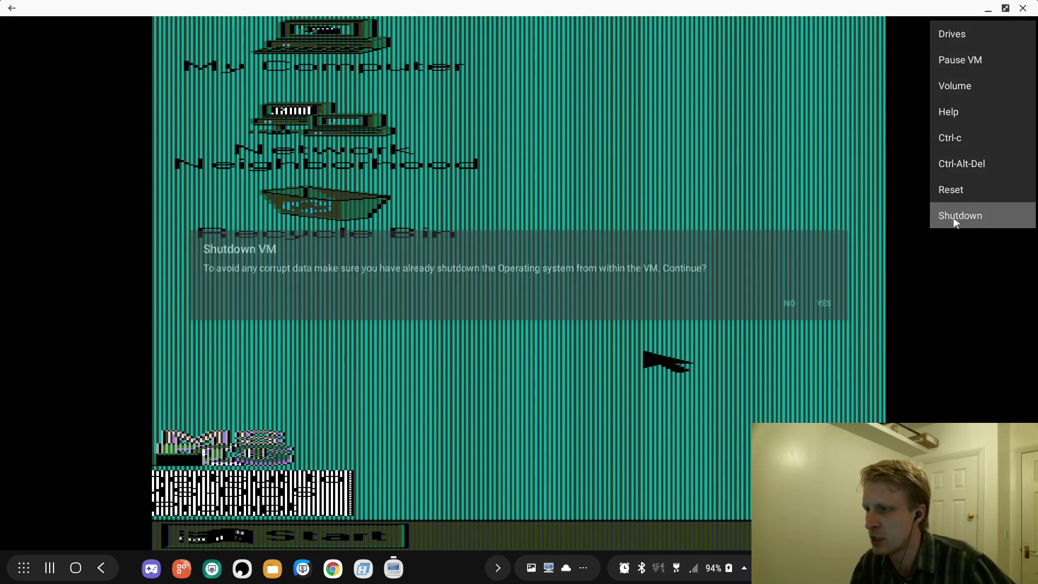
{"action": "left_click", "coordinate": [823, 303]}
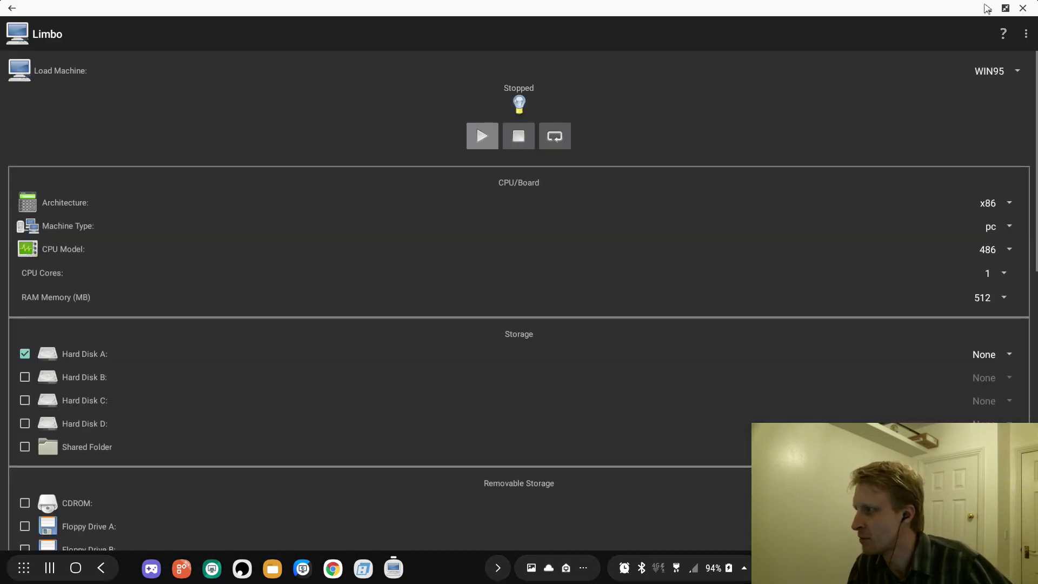
Minimize the Limbo window to reveal the Samsung DeX desktop.
{"action": "left_click", "coordinate": [989, 8]}
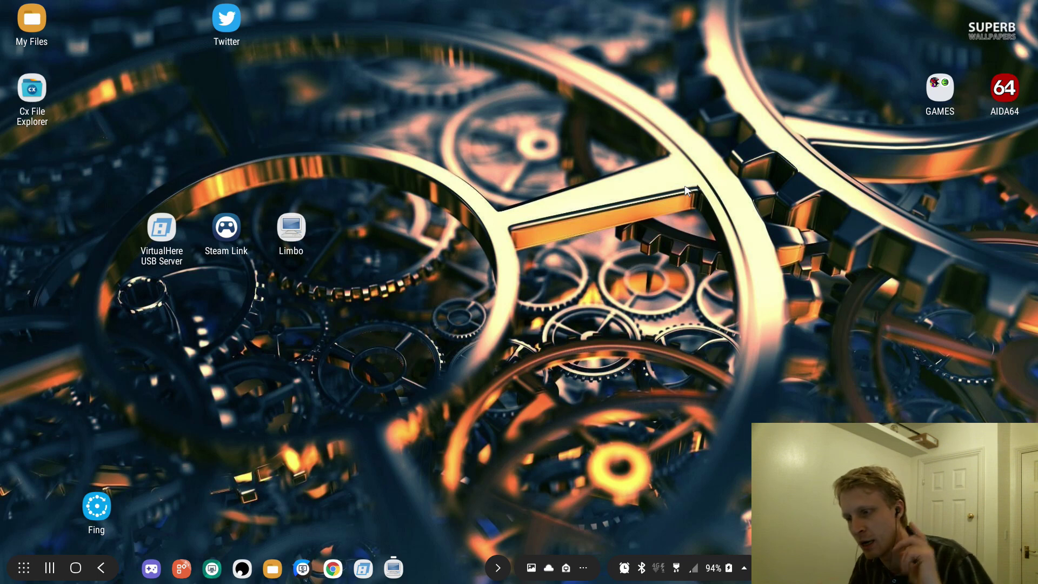